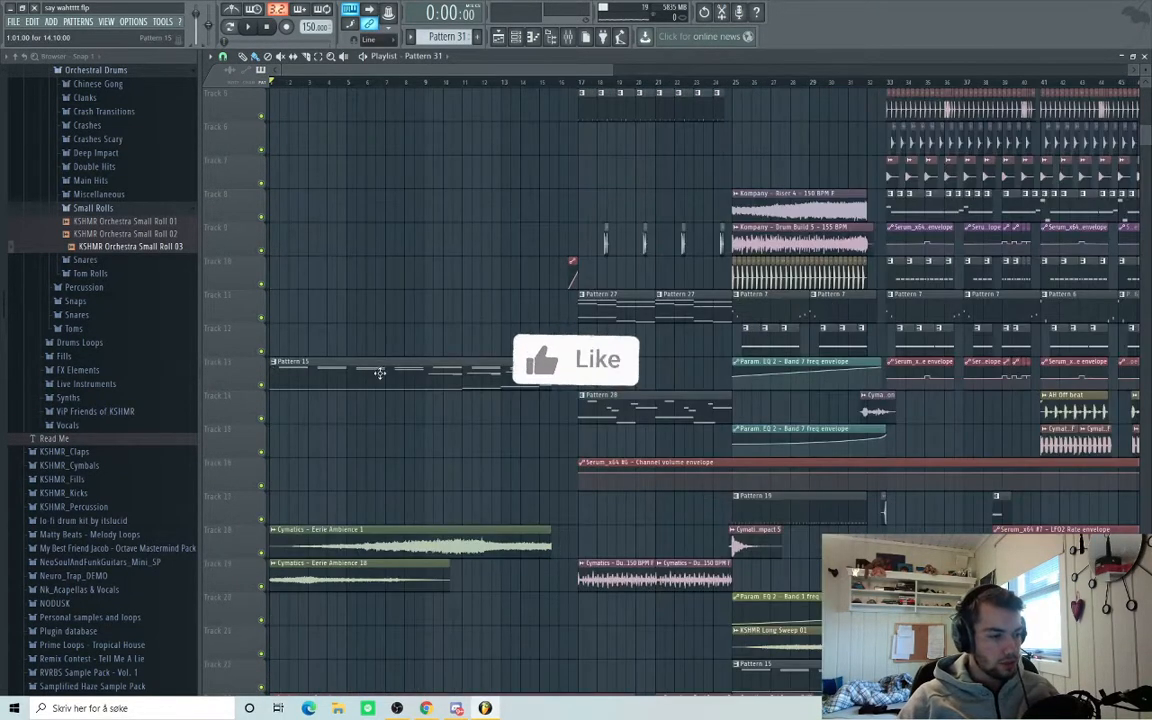
# Open the Pattern 15 melody in the piano roll and play it.
pyautogui.scroll(-2, 382, 374)
pyautogui.doubleClick(308, 249)
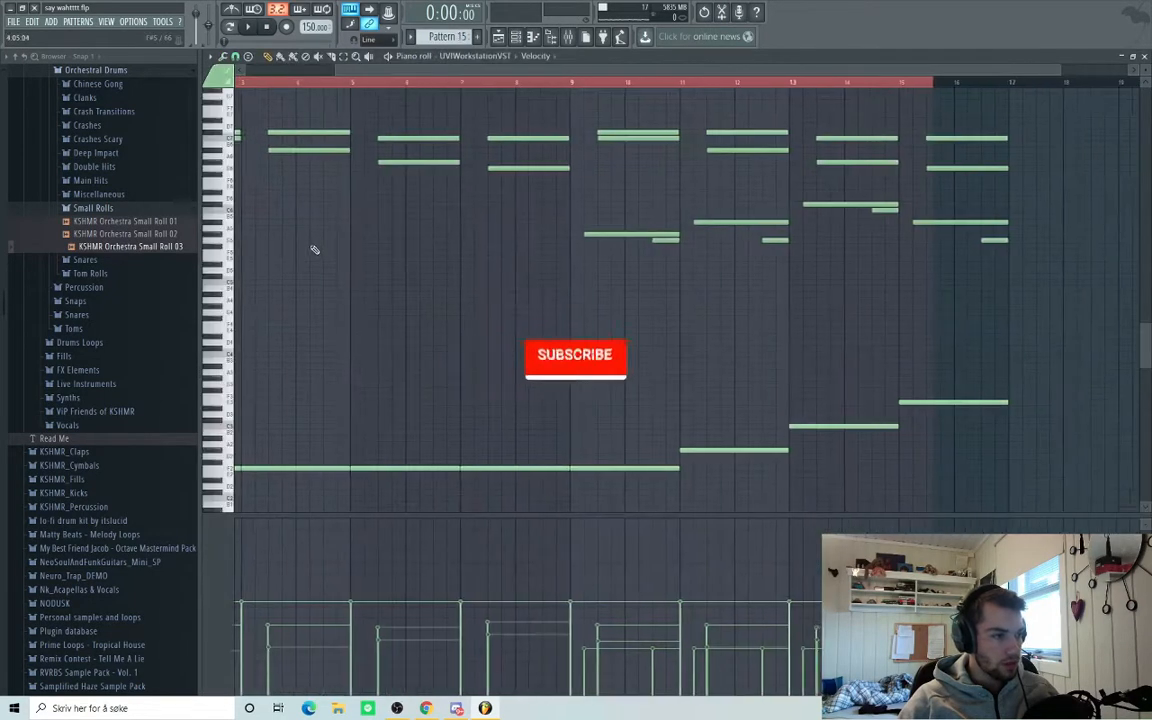
pyautogui.press('space')
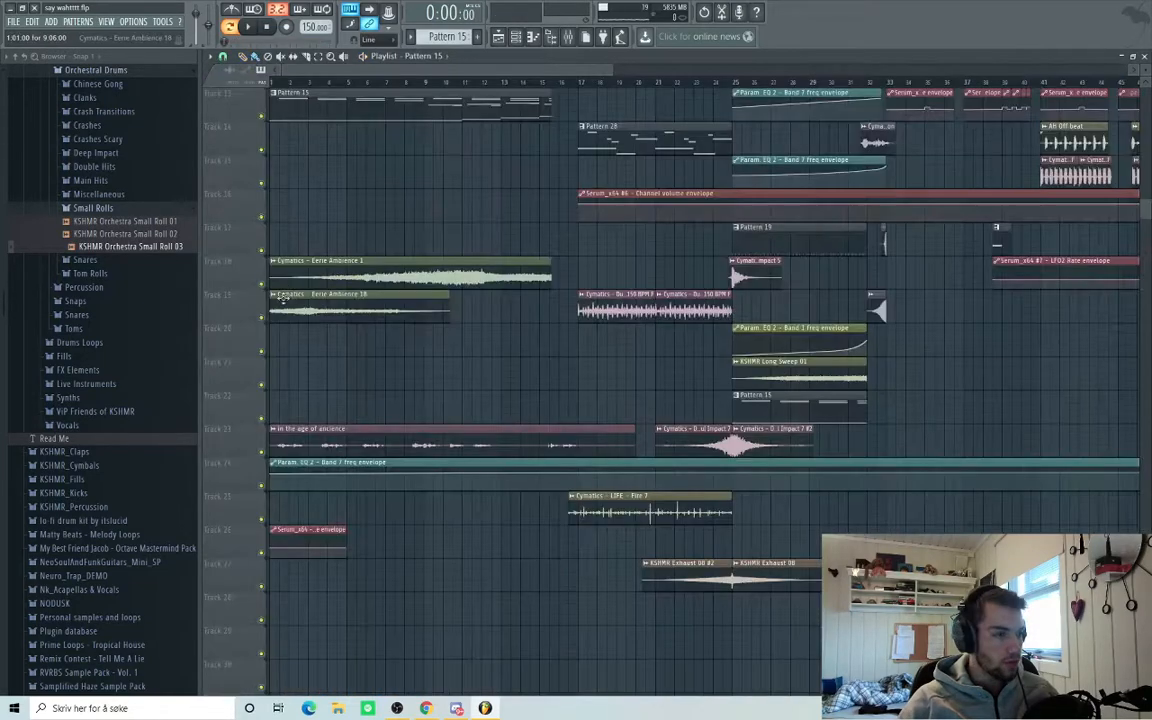
# Solo tracks 19 and 18 (Eerie Ambience) and track 23 (in the age of ancience).
pyautogui.rightClick(262, 318)
pyautogui.rightClick(262, 284)
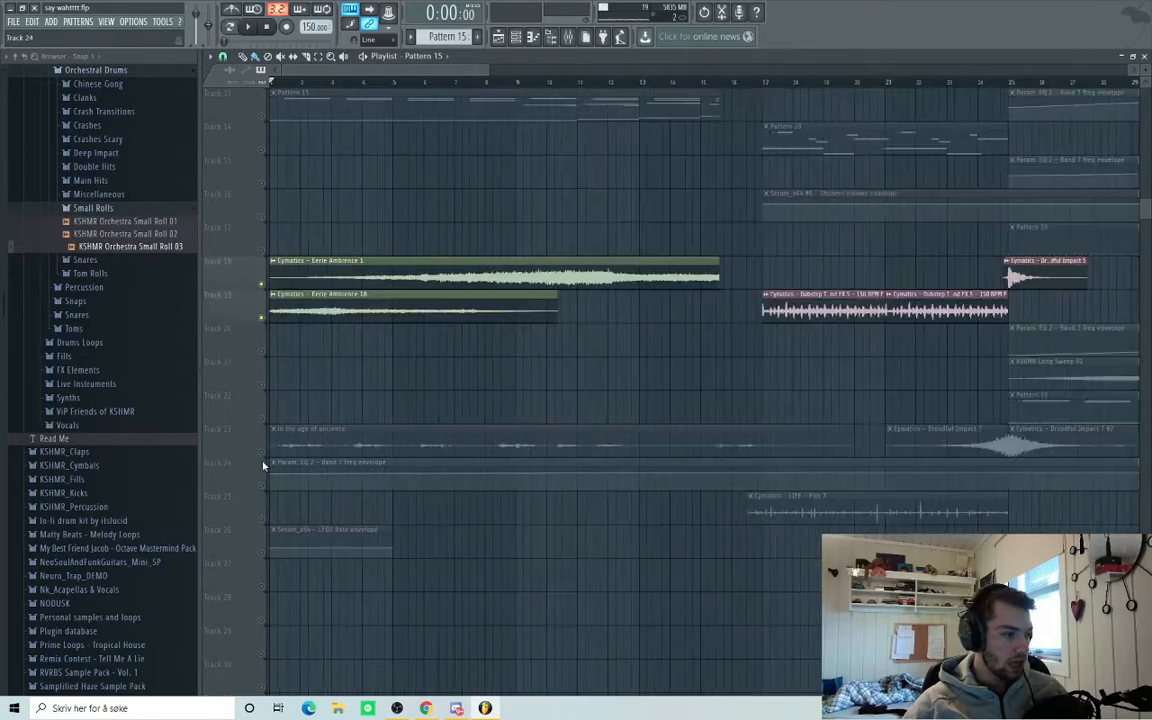
pyautogui.rightClick(263, 455)
pyautogui.scroll(2, 400, 572)
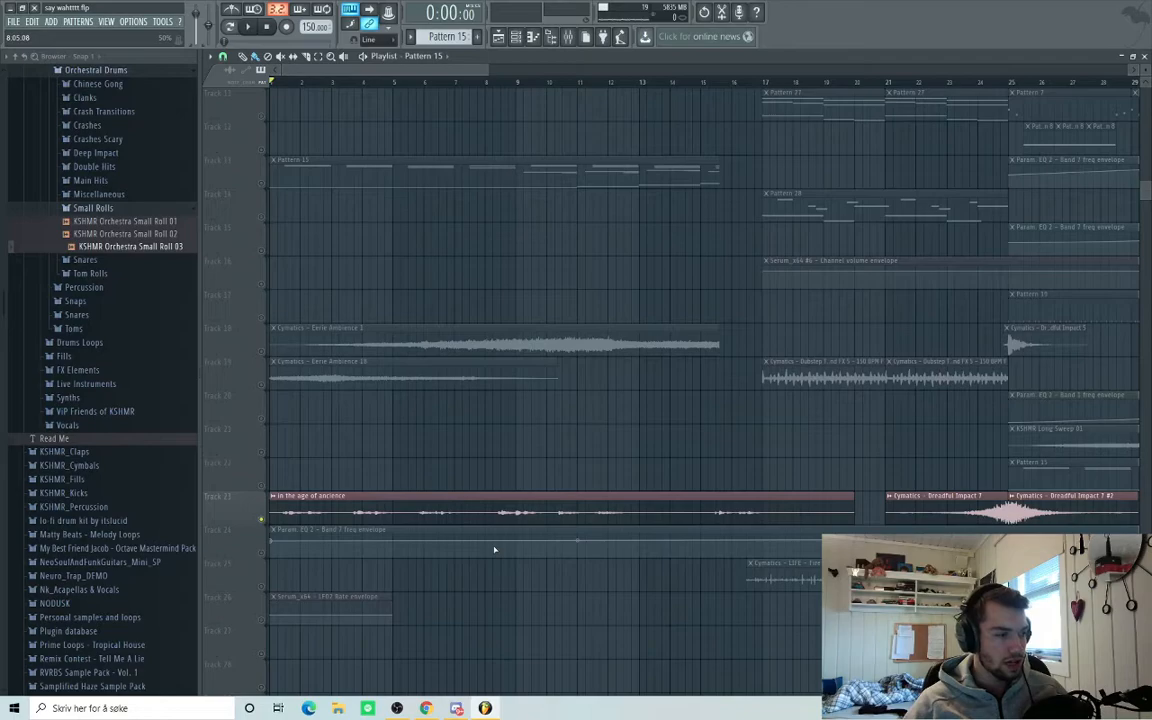
# Play the soloed arrangement from the start, then replay it from bar 15.
pyautogui.scroll(-4, 488, 548)
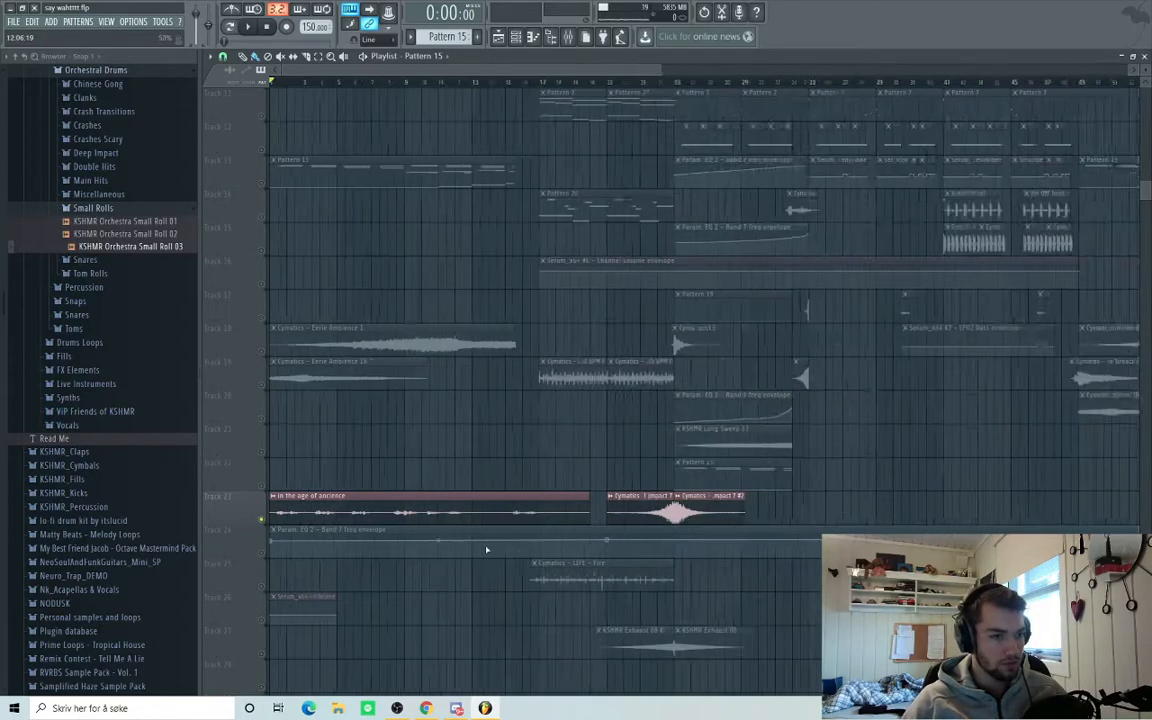
pyautogui.press('space')
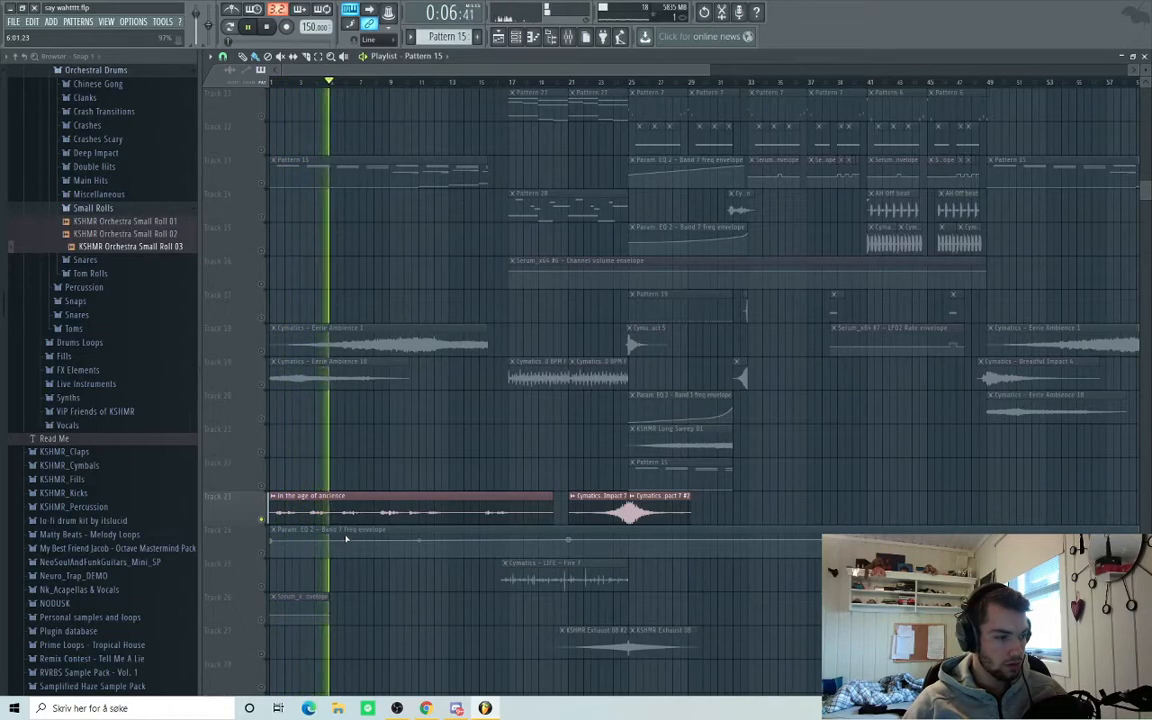
pyautogui.press('space')
pyautogui.scroll(3, 549, 540)
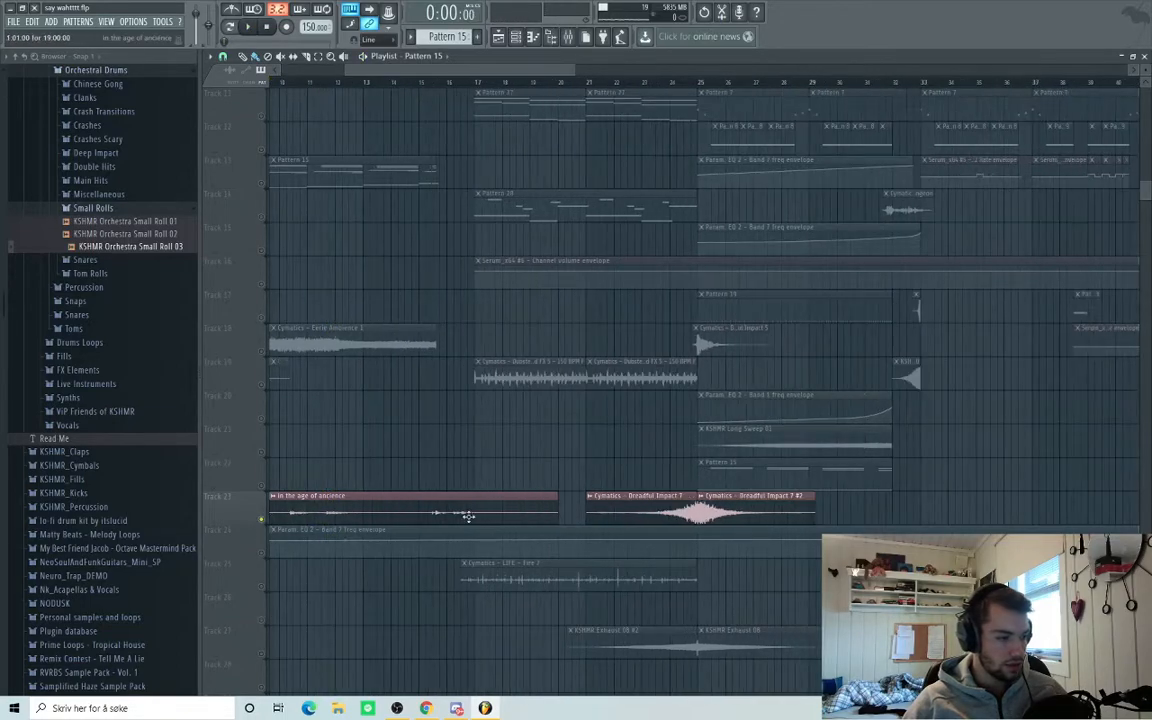
pyautogui.click(421, 81)
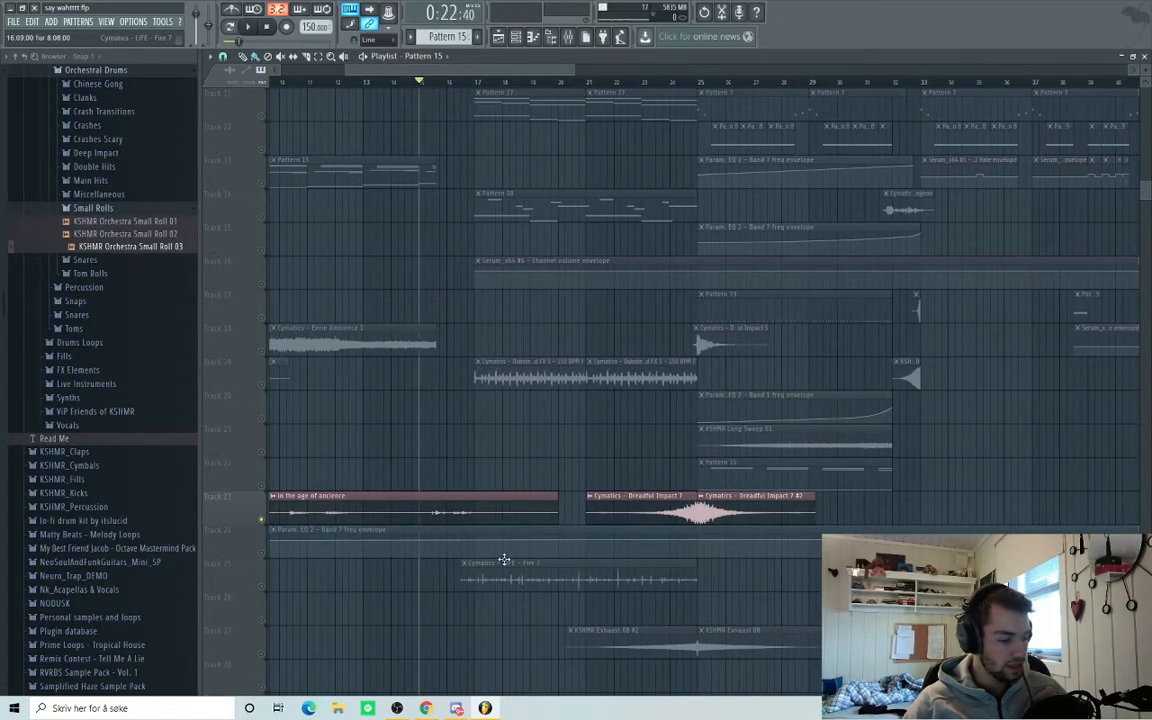
pyautogui.press('space')
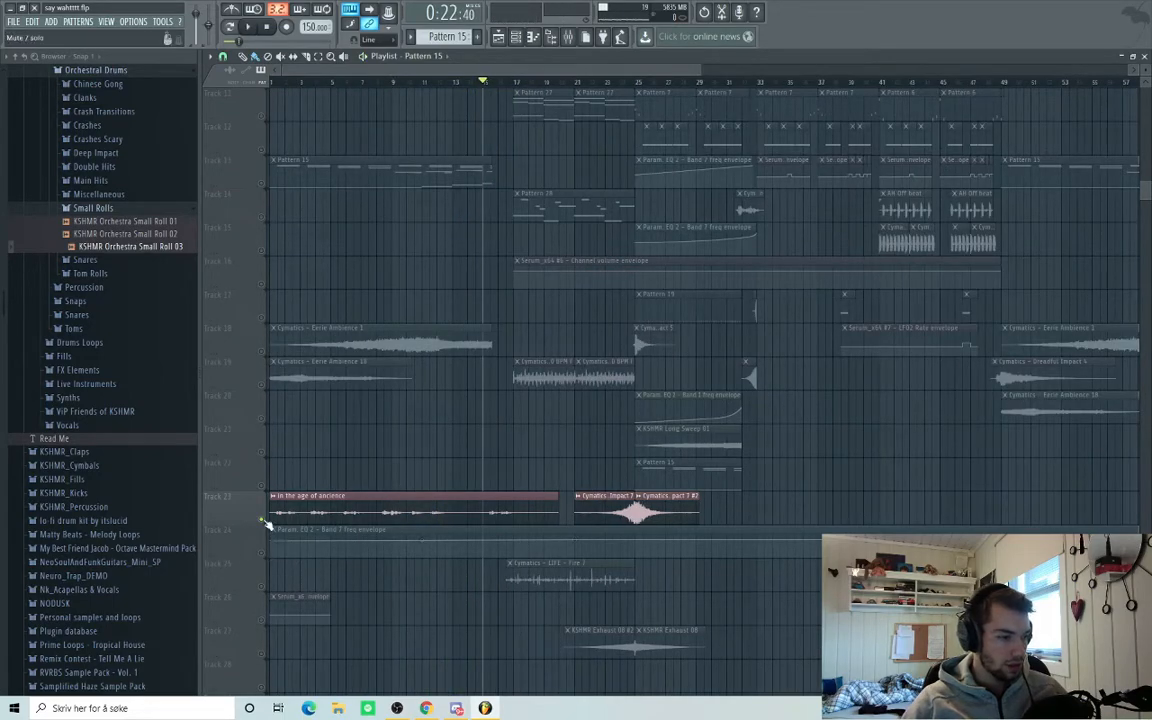
# Unsolo track 23 and play the full arrangement from bar 15.
pyautogui.rightClick(263, 520)
pyautogui.rightClick(263, 520)
pyautogui.rightClick(263, 520)
pyautogui.scroll(3, 580, 399)
pyautogui.scroll(4, 597, 368)
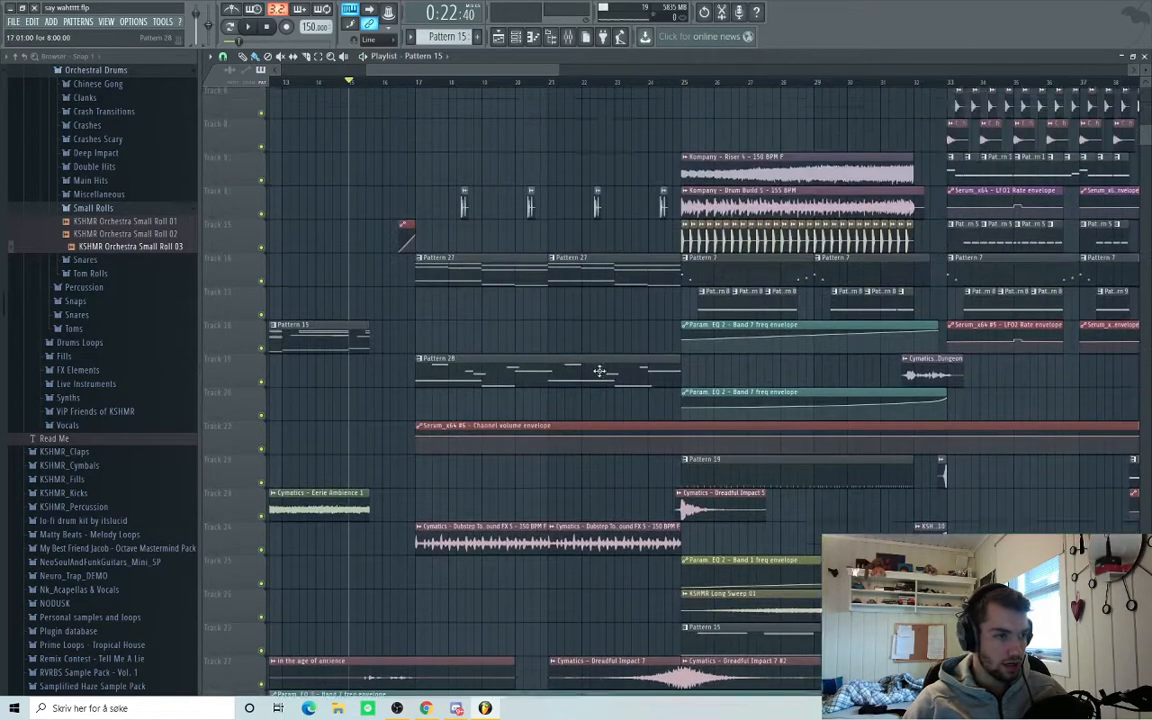
pyautogui.scroll(-10, 507, 280)
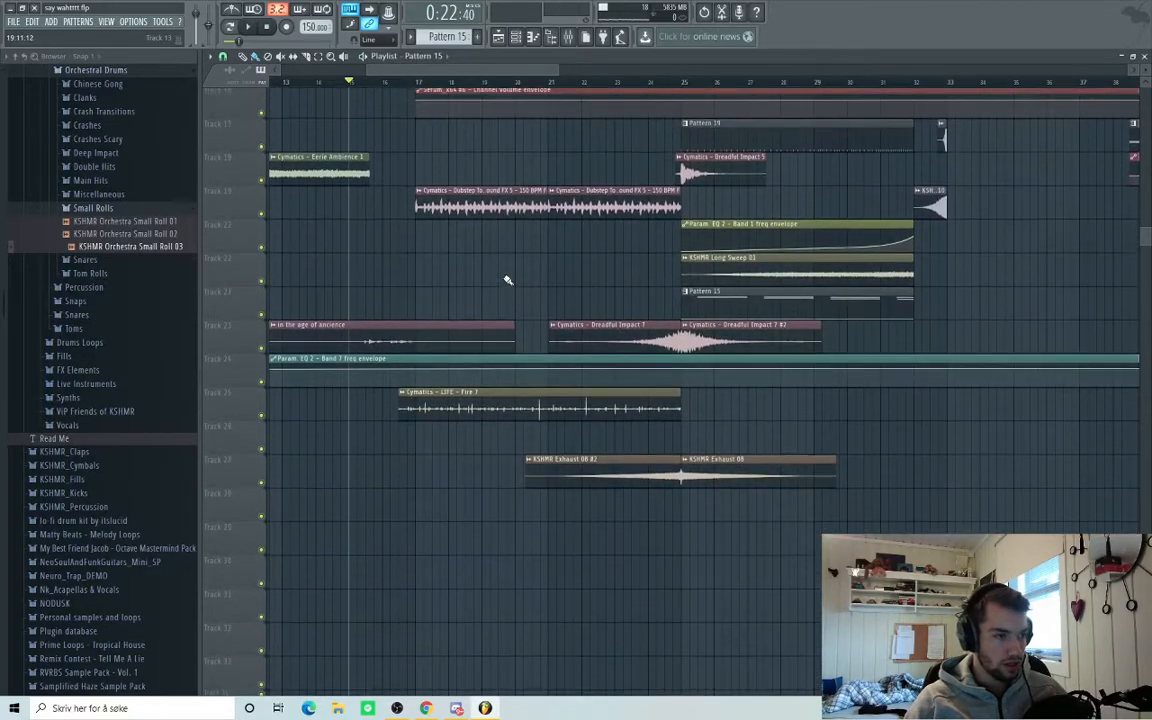
pyautogui.scroll(10, 507, 280)
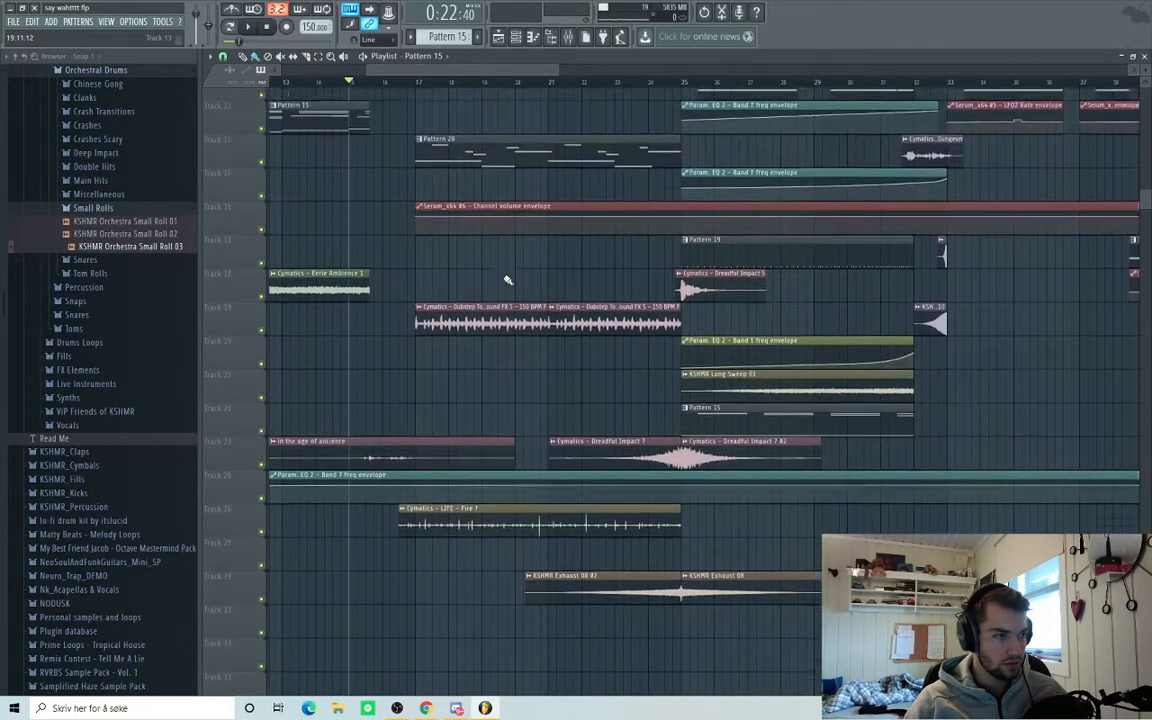
pyautogui.scroll(2, 507, 280)
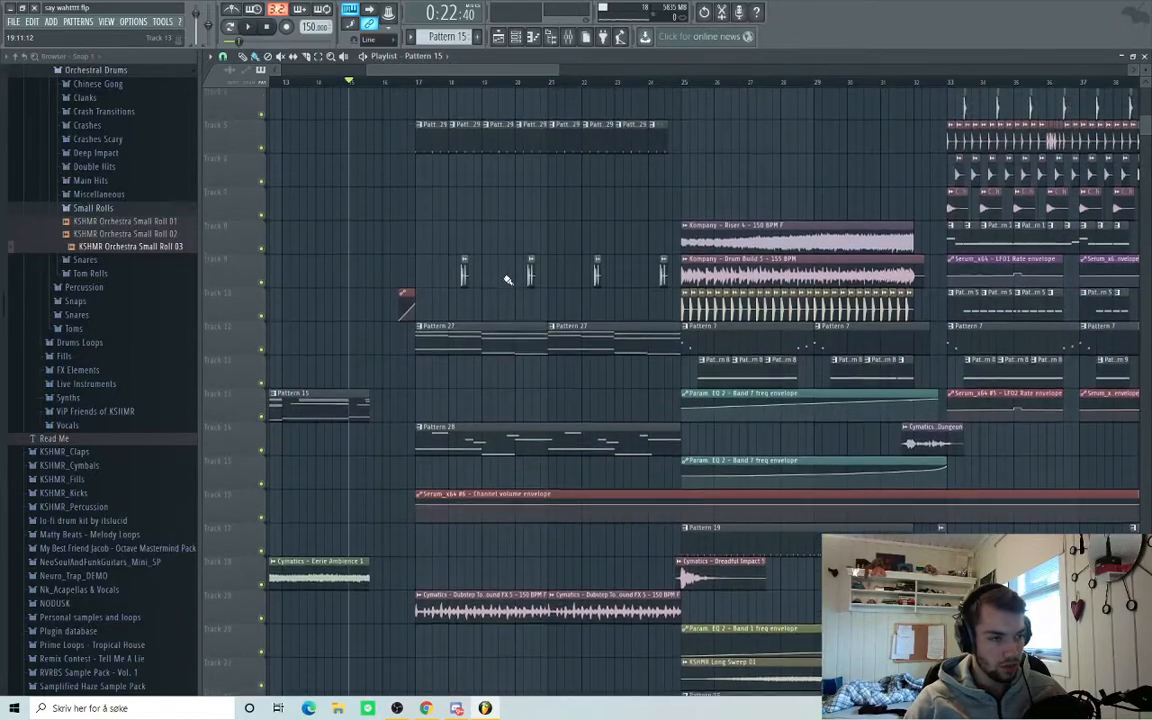
pyautogui.press('space')
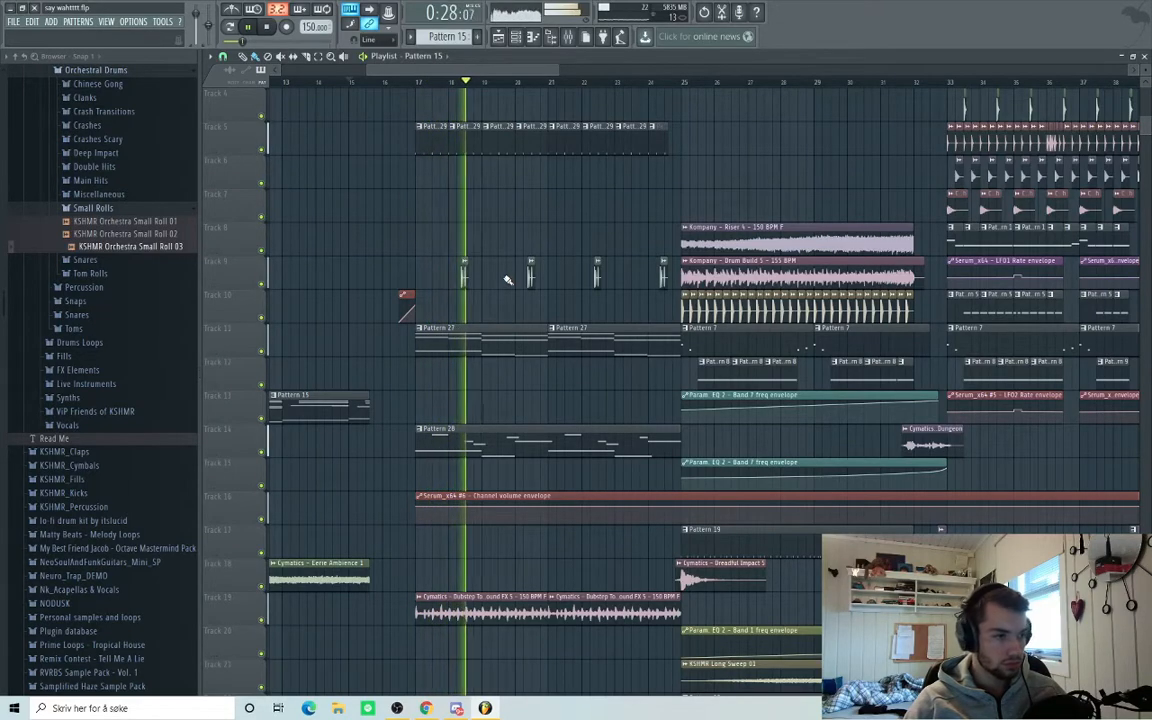
pyautogui.scroll(1, 603, 394)
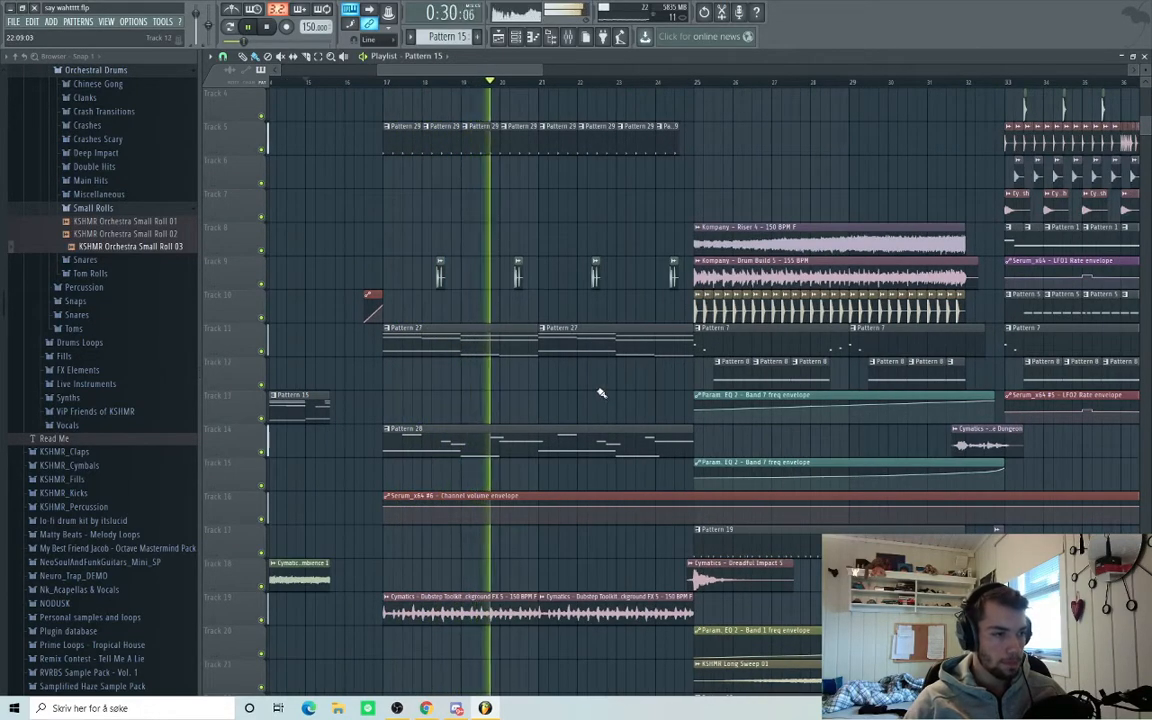
pyautogui.press('space')
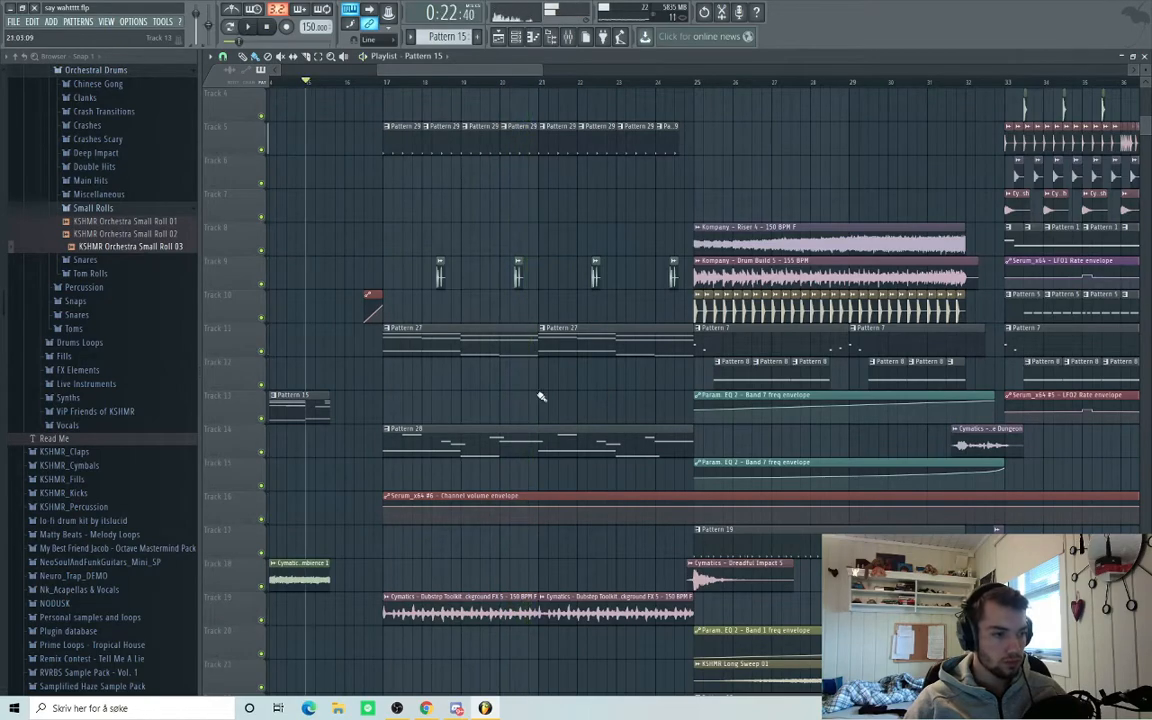
# Open Pattern 27's chord notes, play them, and close the note editor.
pyautogui.doubleClick(473, 347)
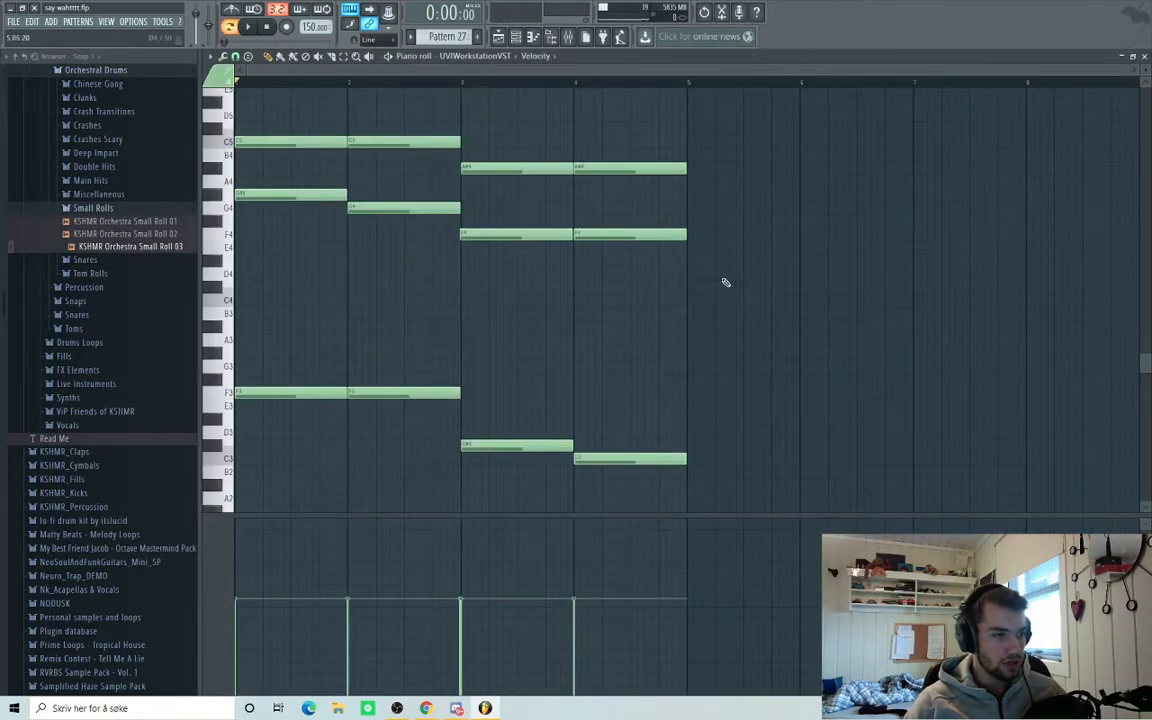
pyautogui.press('space')
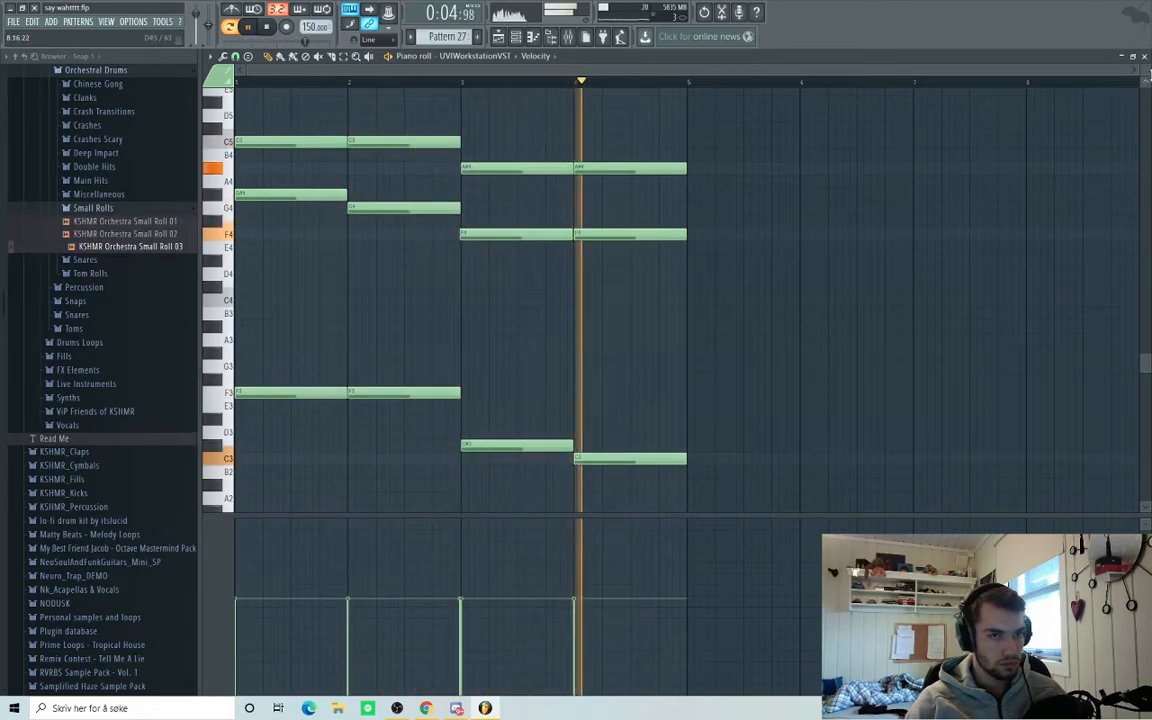
pyautogui.press('space')
pyautogui.click(1146, 58)
# Solo track 19's Dubstep Toolkit Background FX 5 loop and play it from bar 17.
pyautogui.click(529, 72)
pyautogui.scroll(3, 399, 280)
pyautogui.scroll(-3, 373, 428)
pyautogui.rightClick(265, 521)
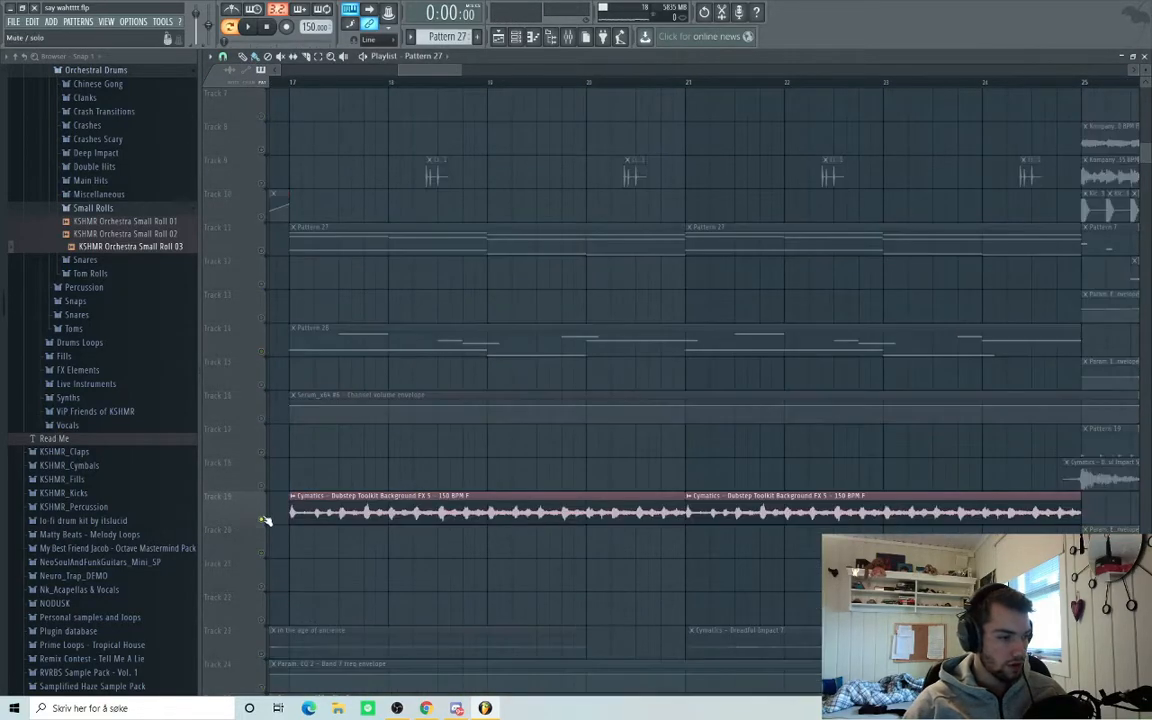
pyautogui.click(296, 86)
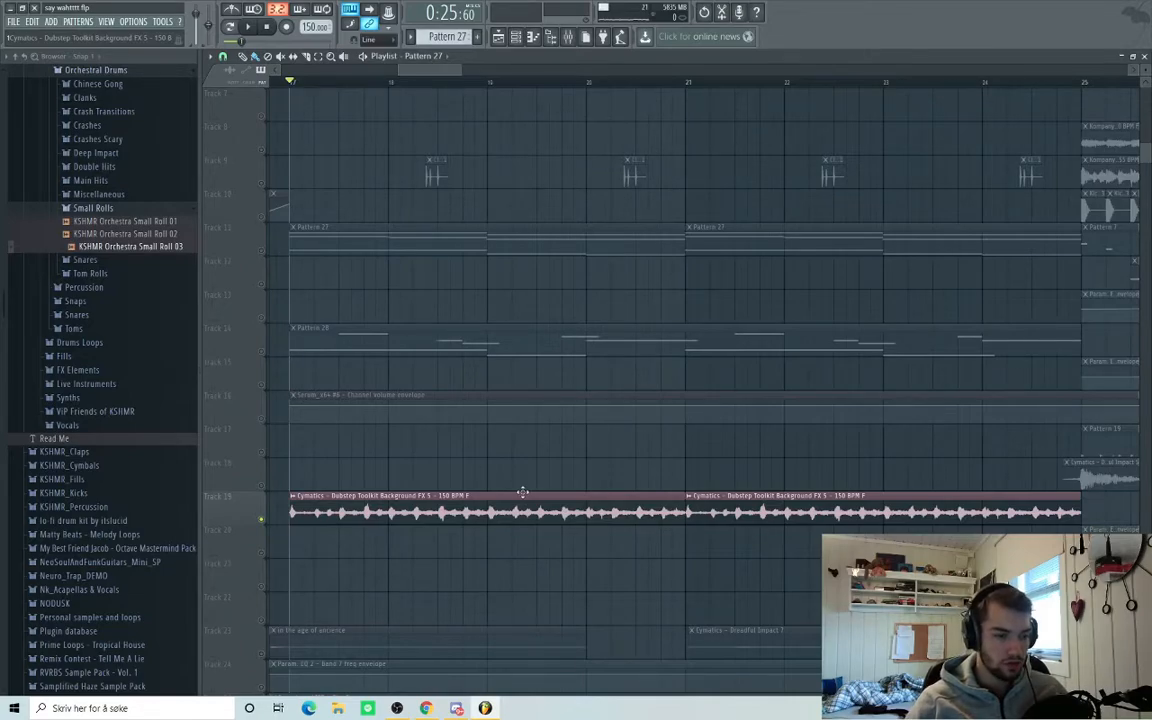
pyautogui.press('space')
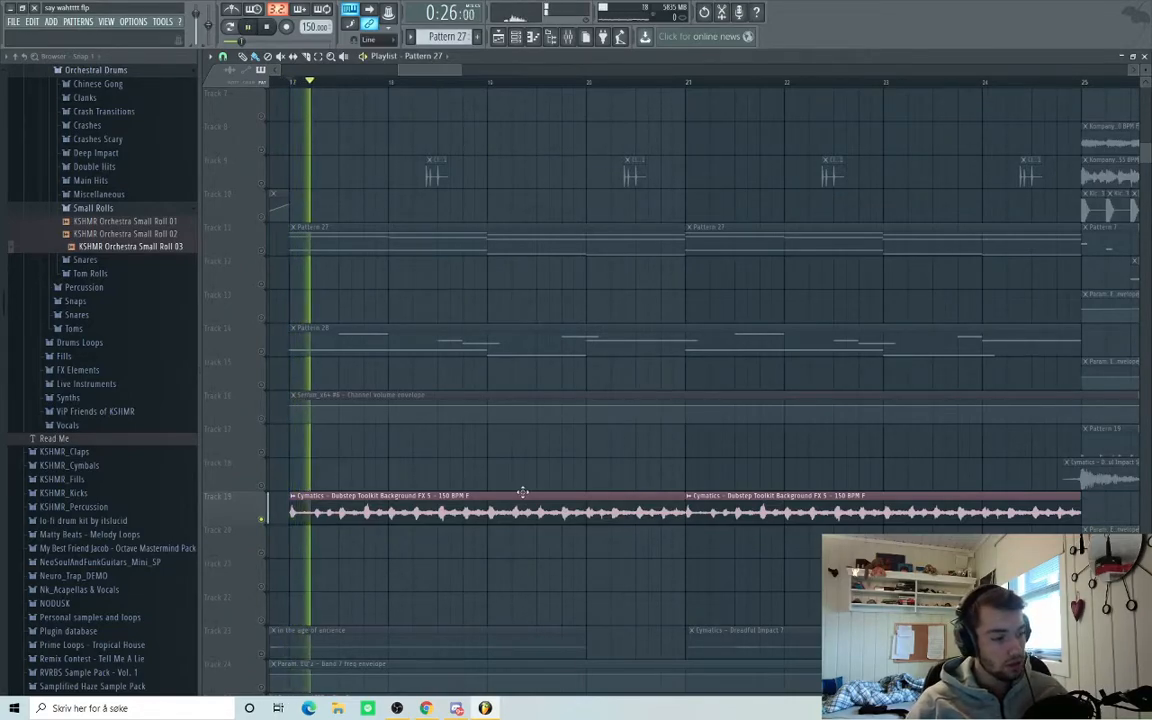
pyautogui.press('space')
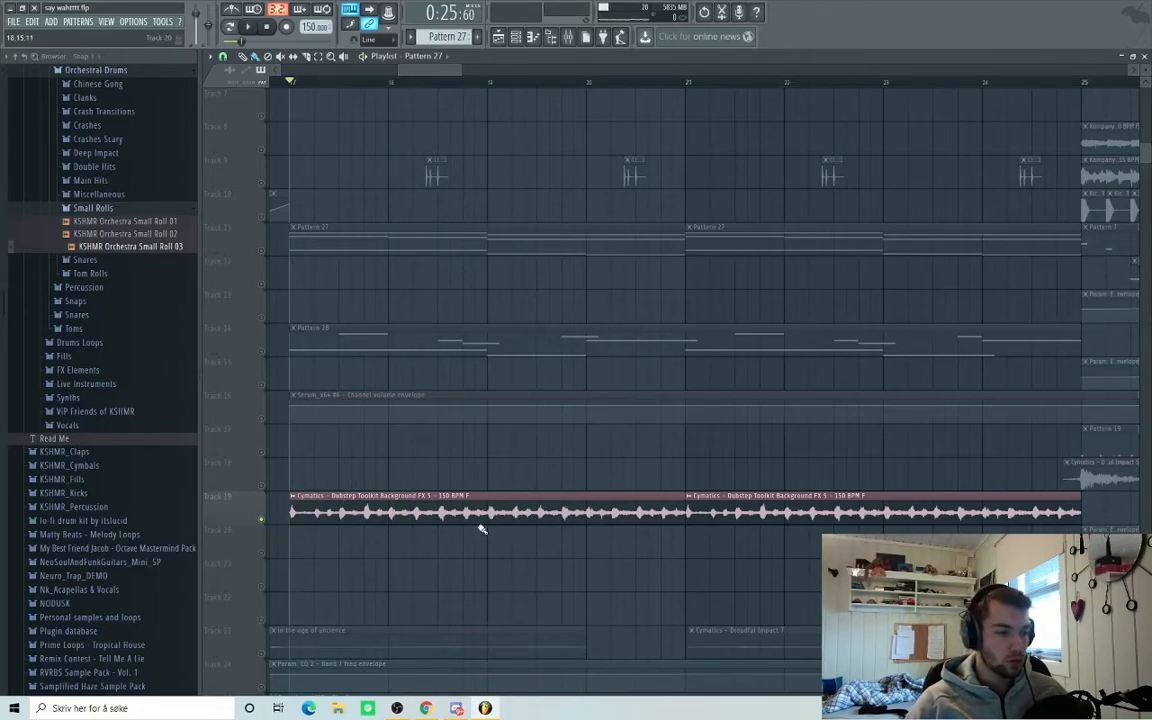
pyautogui.scroll(2, 437, 514)
pyautogui.scroll(2, 753, 321)
pyautogui.scroll(-2, 544, 401)
pyautogui.scroll(-3, 544, 401)
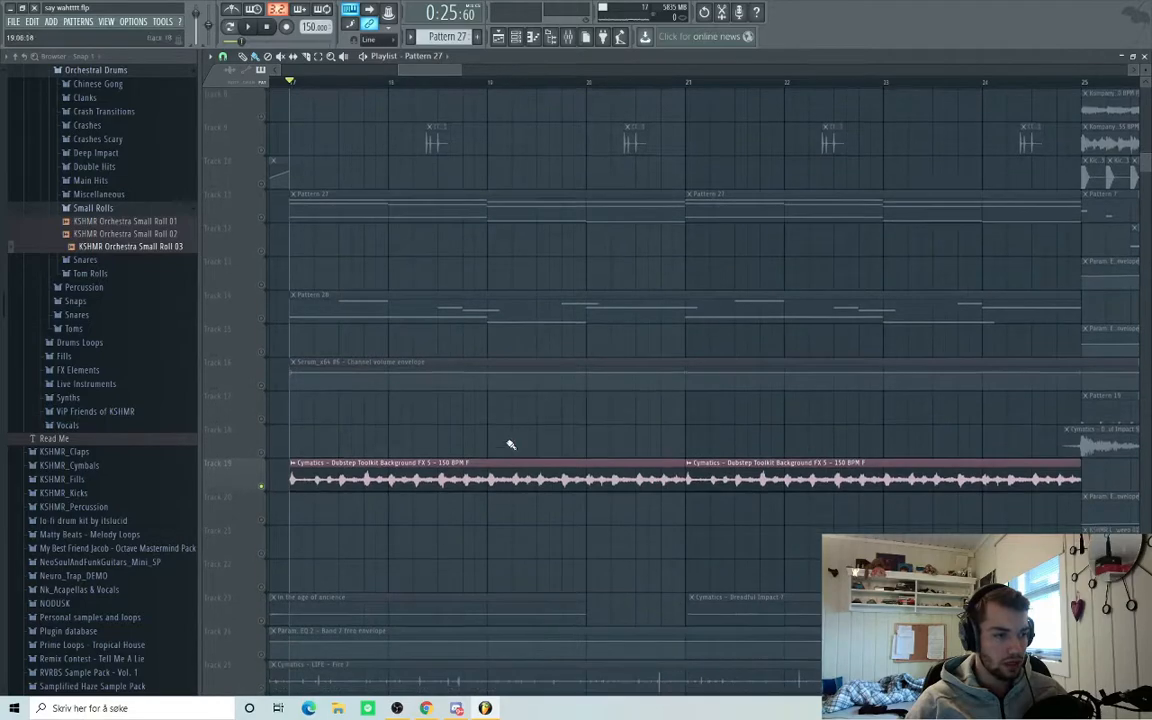
# Inspect the Background FX 5 clip settings and Pattern 29's hi-hat notes.
pyautogui.doubleClick(401, 481)
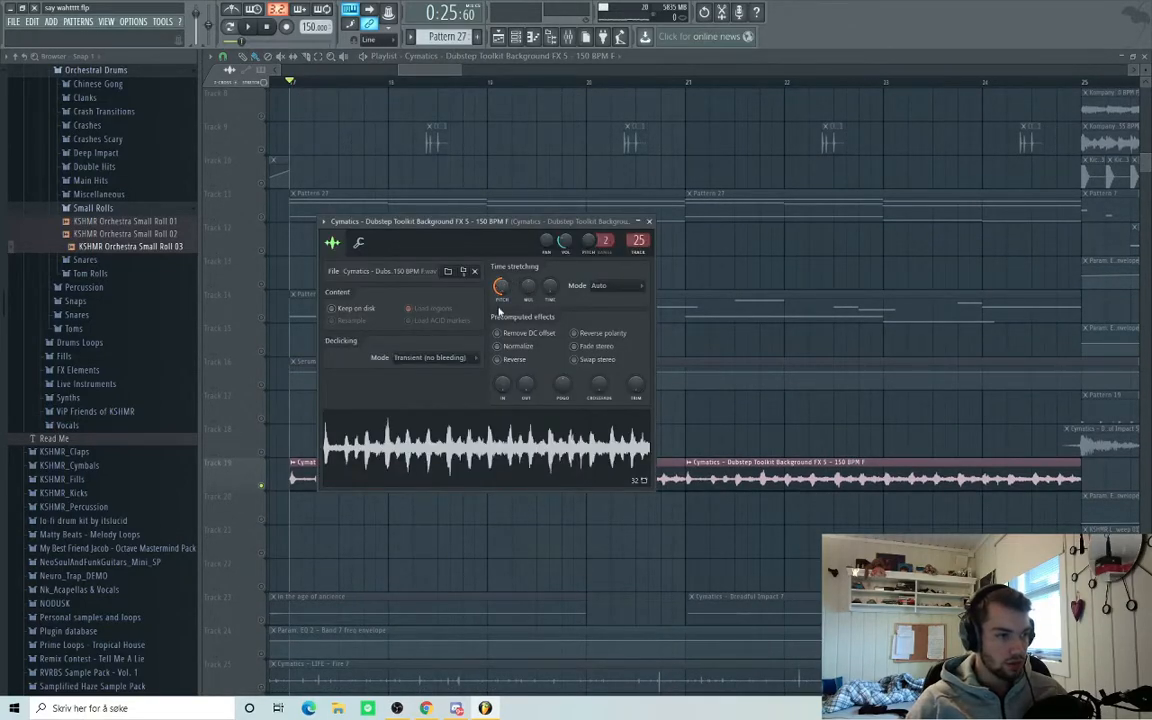
pyautogui.click(649, 221)
pyautogui.scroll(6, 455, 483)
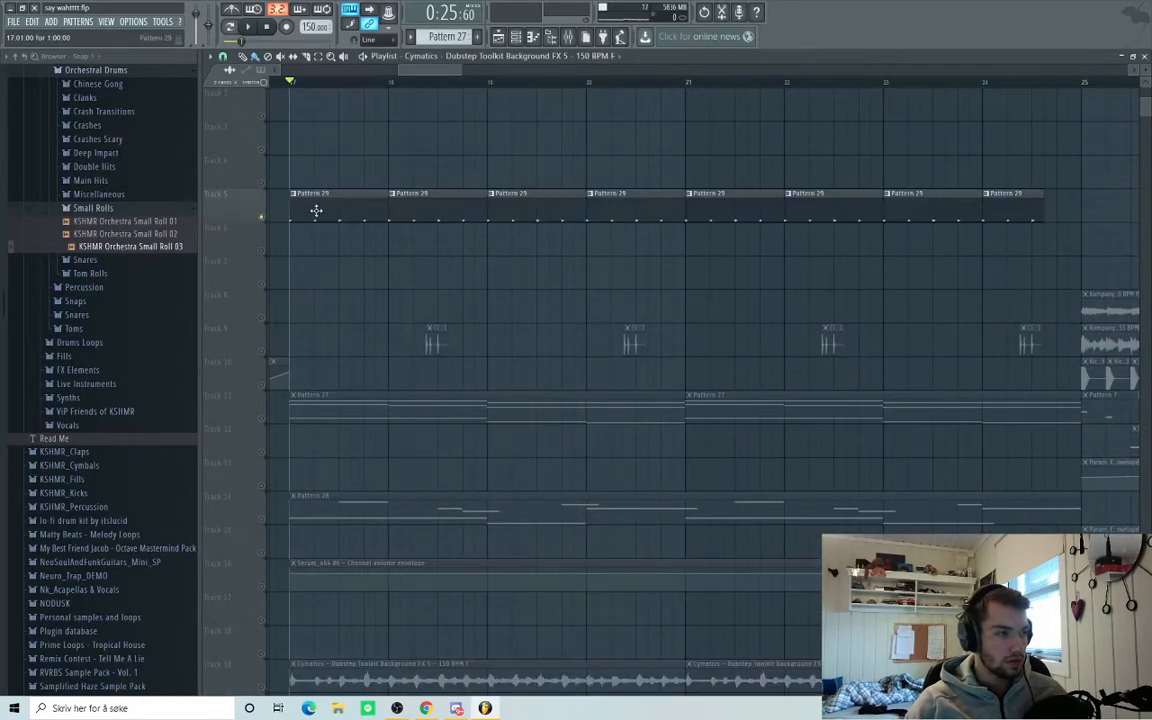
pyautogui.doubleClick(316, 211)
pyautogui.click(1145, 57)
# Audition the hi-hat pattern, switching between the Cymatic hat 10 and hat 6 channels.
pyautogui.press('space')
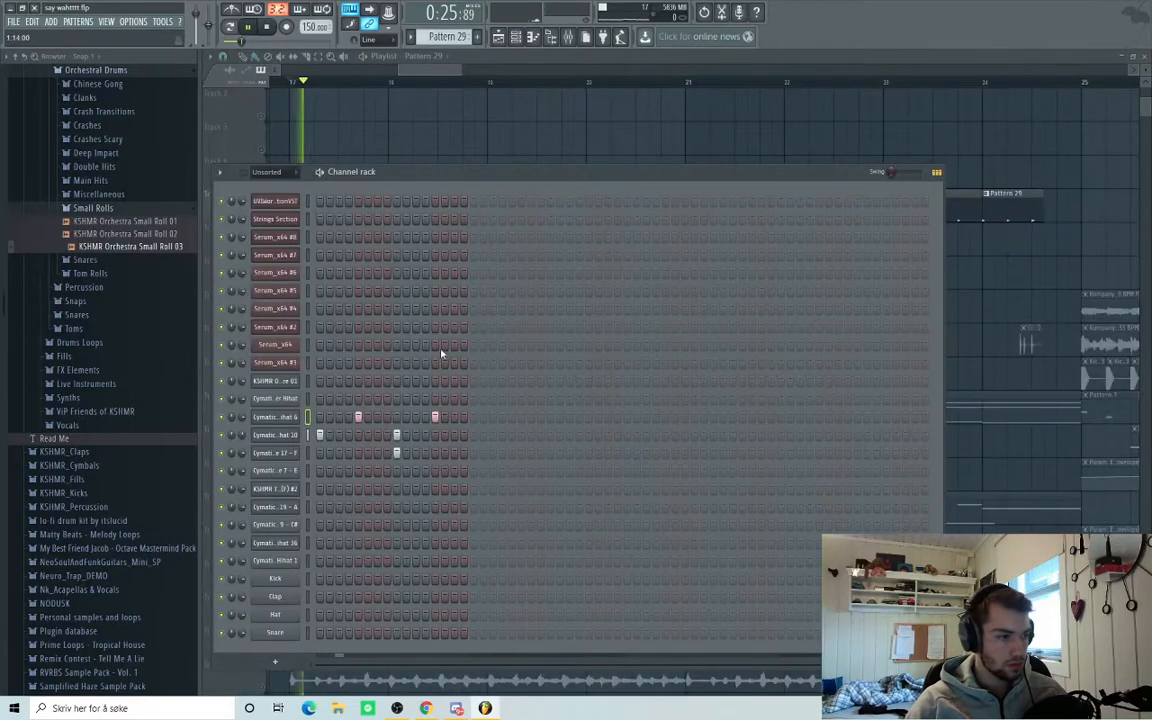
pyautogui.press('space')
pyautogui.click(308, 435)
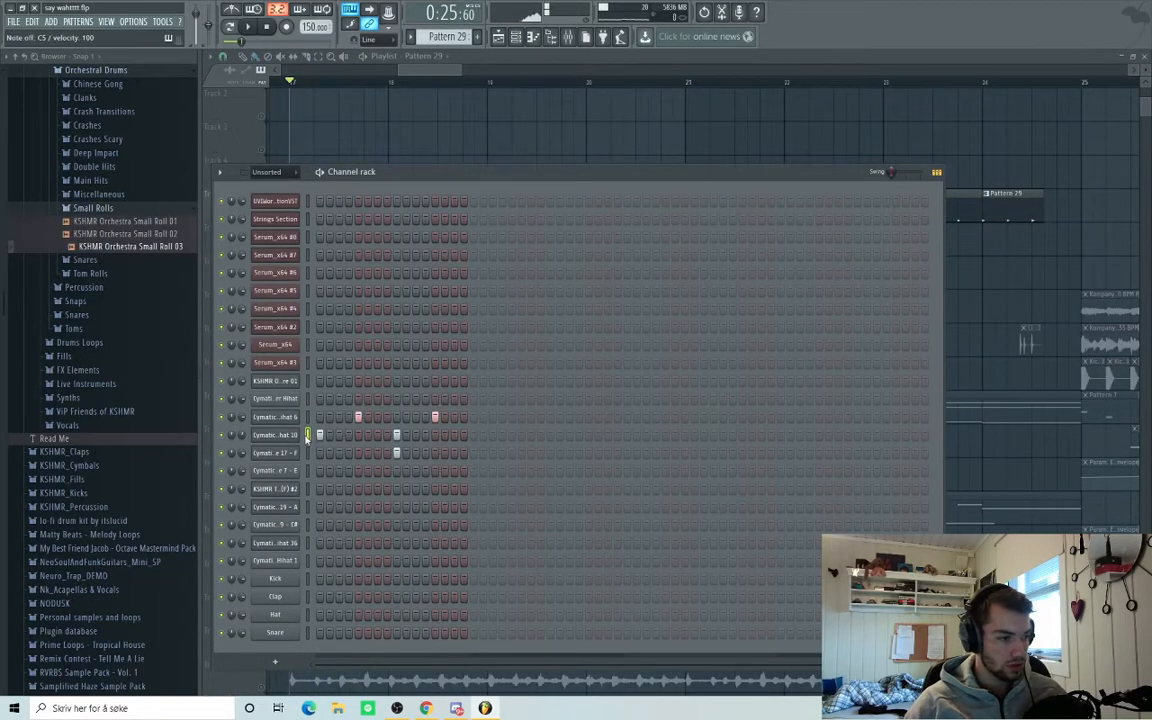
pyautogui.click(308, 423)
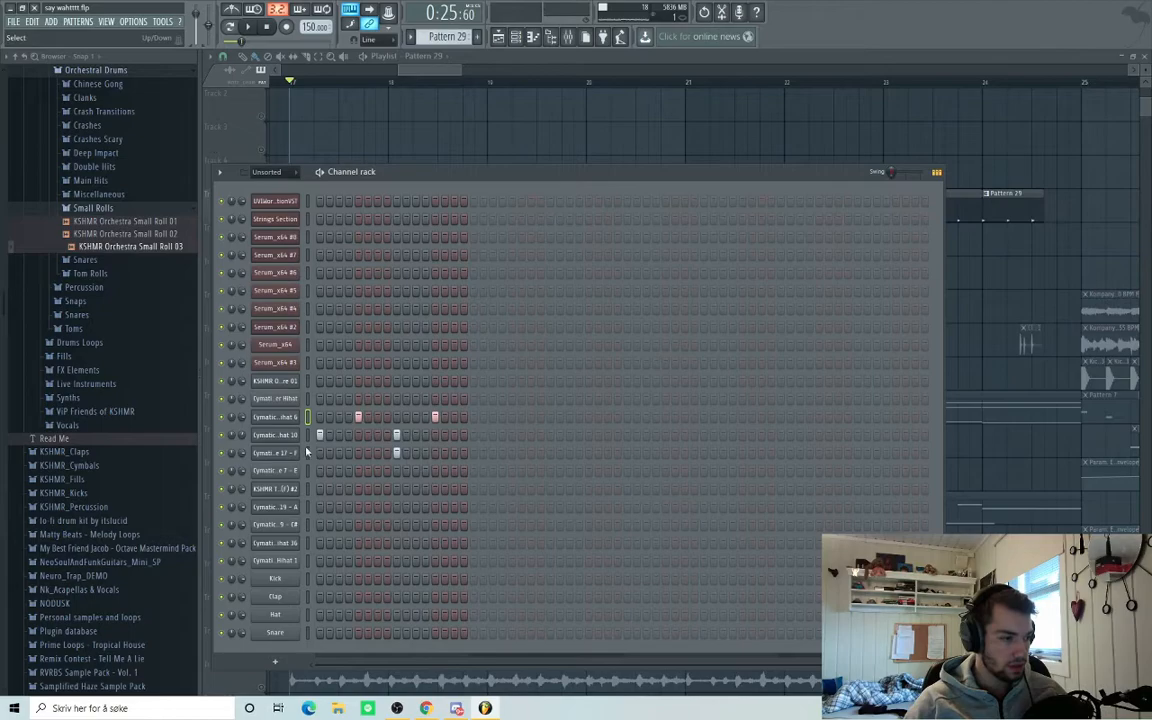
pyautogui.press('space')
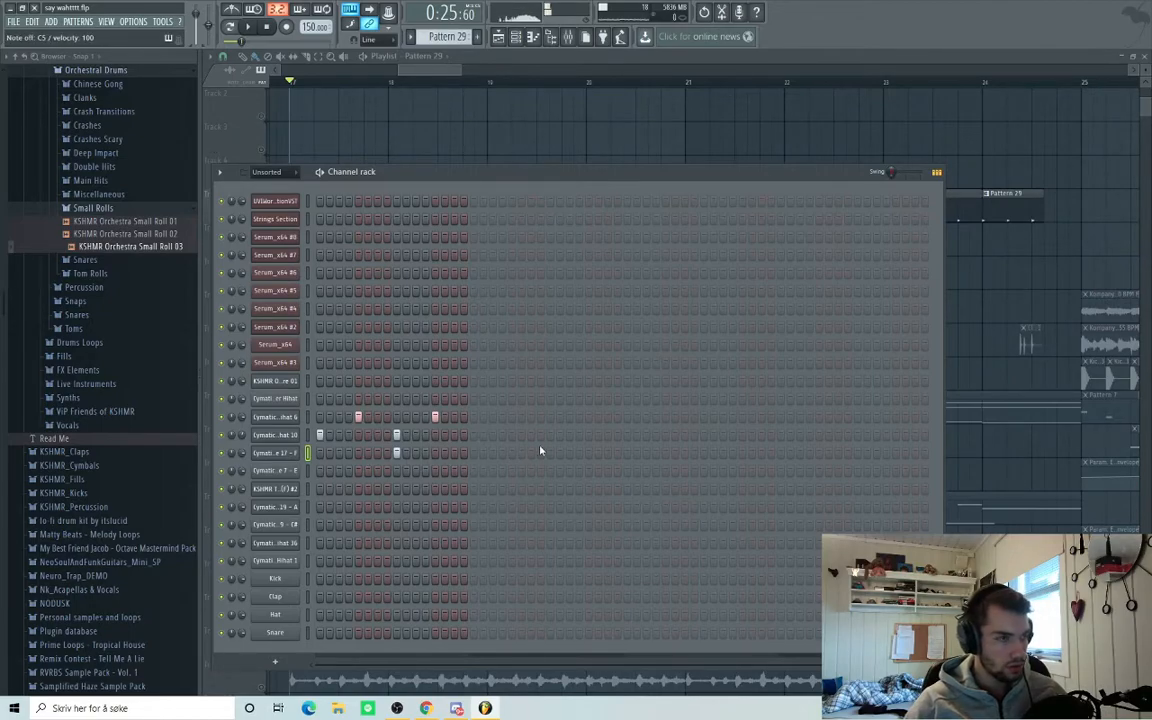
pyautogui.press('space')
# Return to the playlist and solo Track 14.
pyautogui.click(392, 58)
pyautogui.scroll(-3, 446, 318)
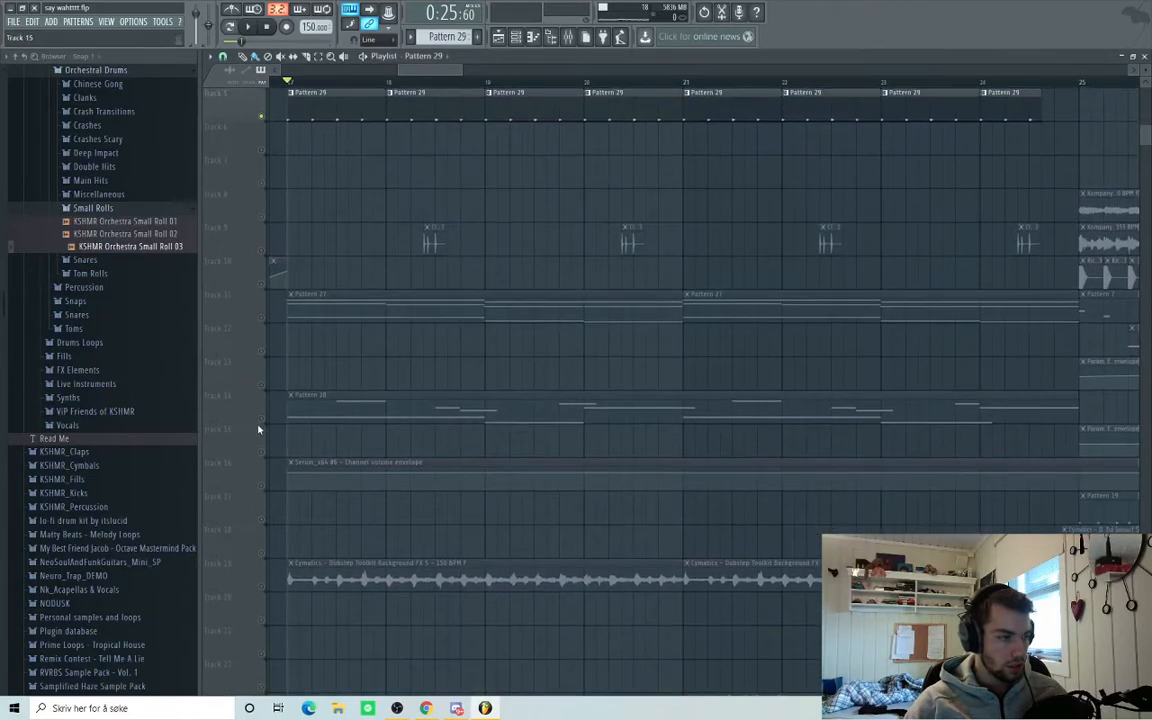
pyautogui.rightClick(260, 420)
# Open and close Pattern 28's notes, then open the Serum_x64 #6 synth.
pyautogui.doubleClick(507, 422)
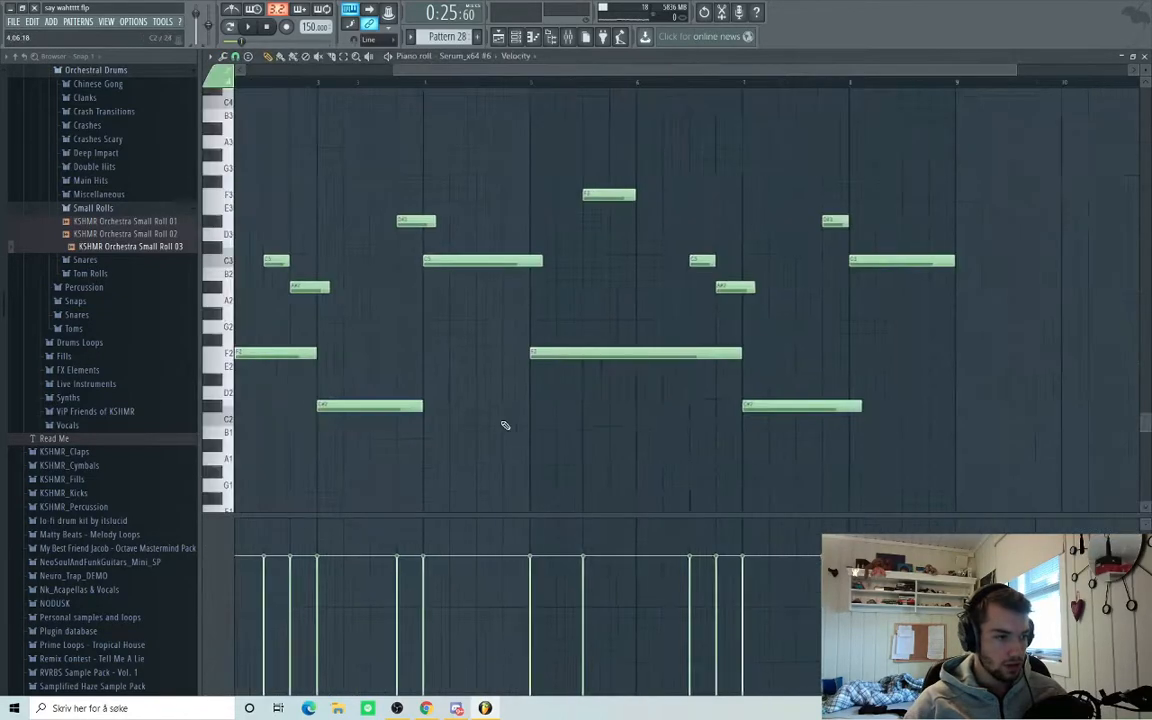
pyautogui.click(1146, 57)
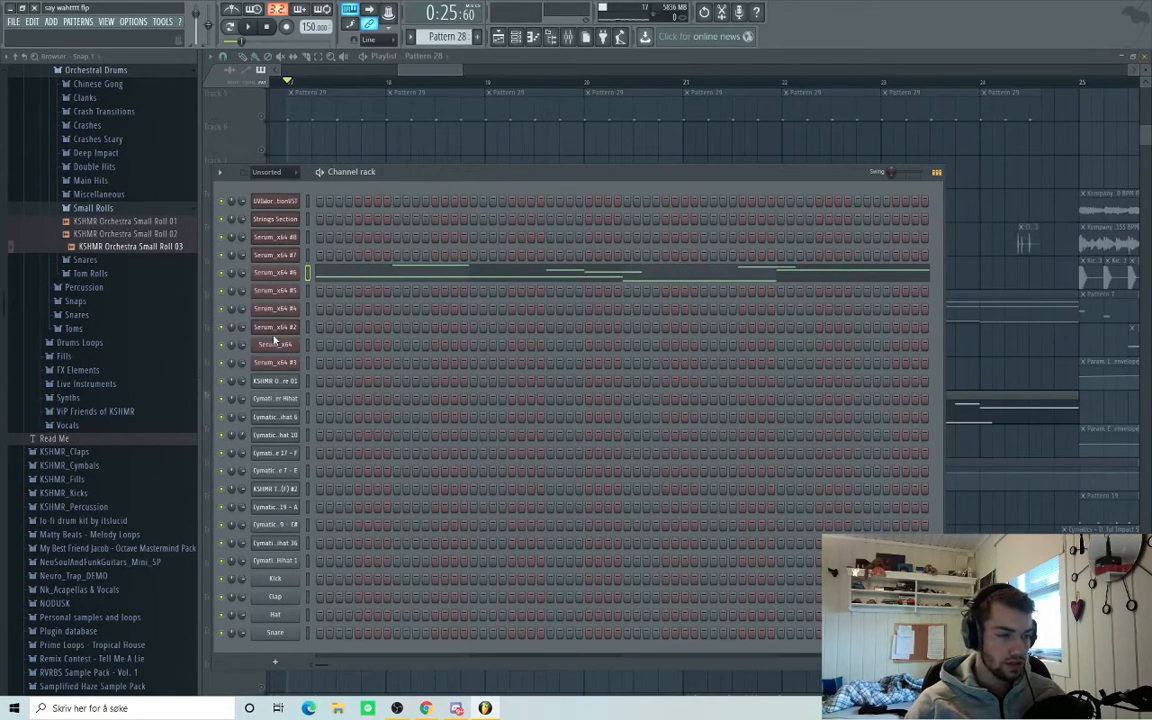
pyautogui.click(288, 276)
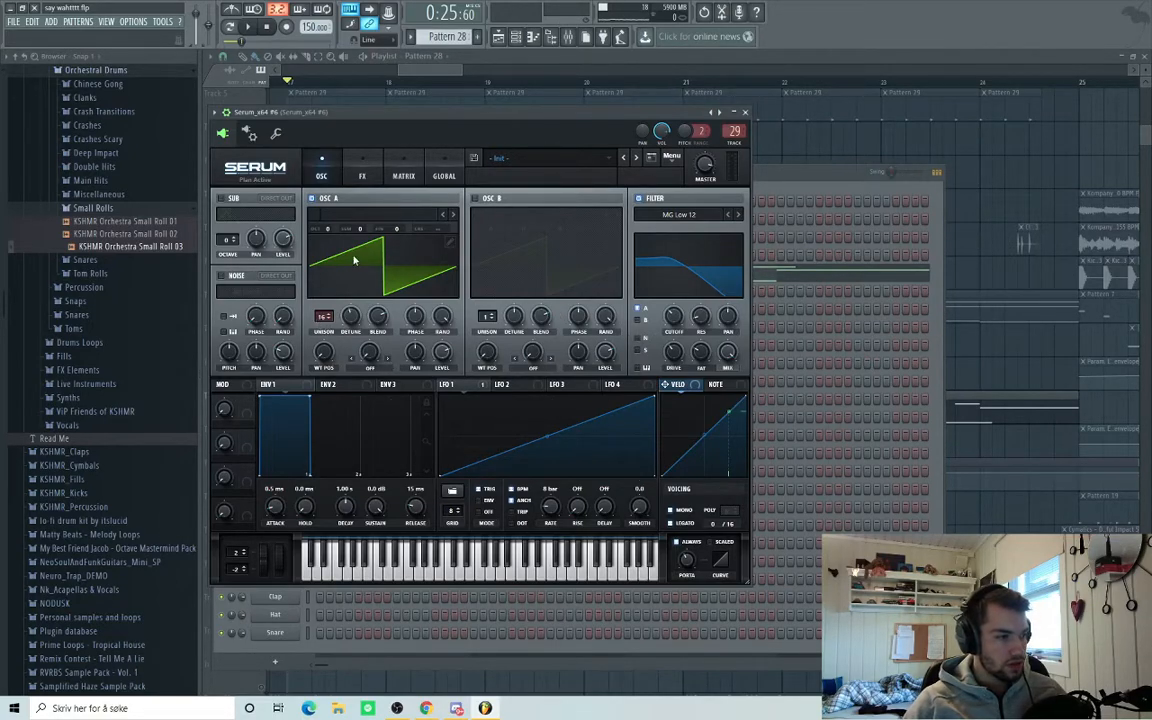
# Reopen Serum_x64 #6 and check its distortion FX before returning to the oscillators.
pyautogui.click(431, 69)
pyautogui.scroll(-5, 530, 290)
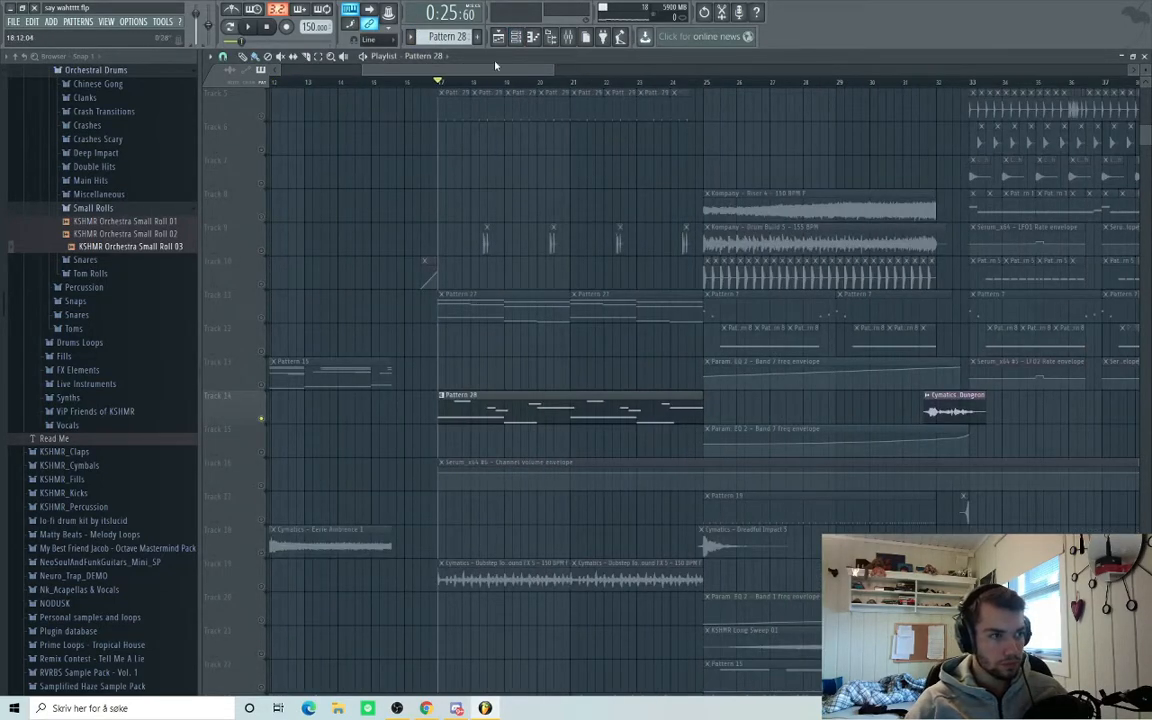
pyautogui.click(516, 37)
pyautogui.click(282, 277)
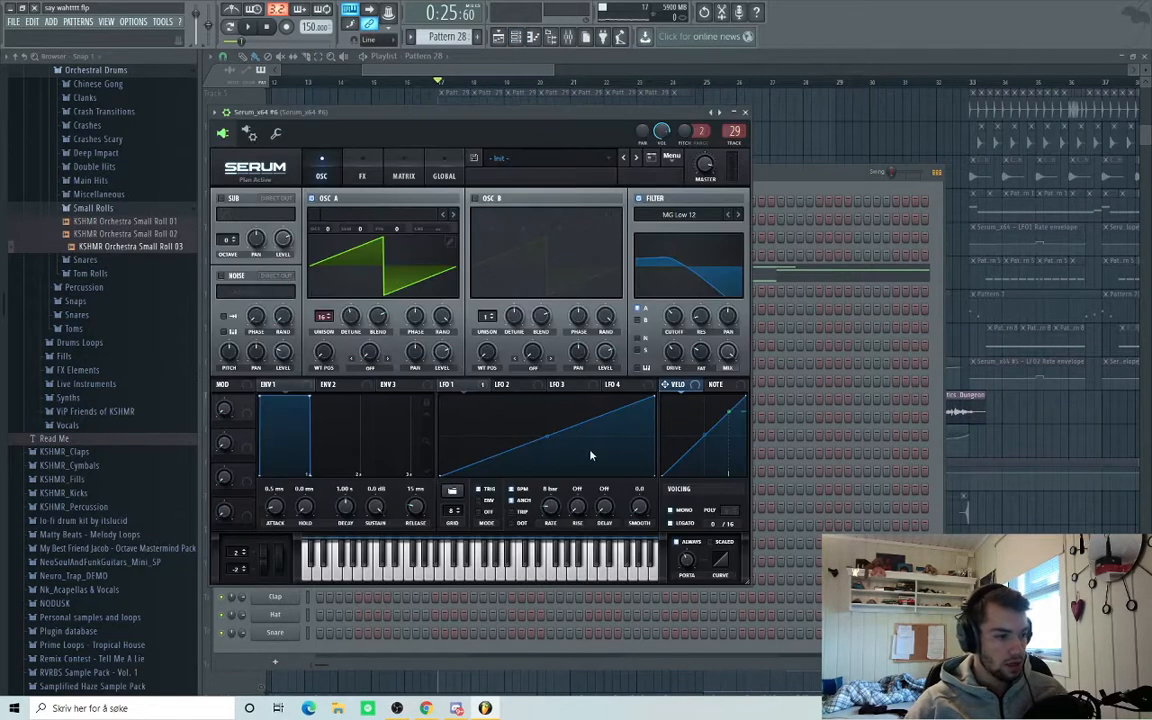
pyautogui.click(361, 173)
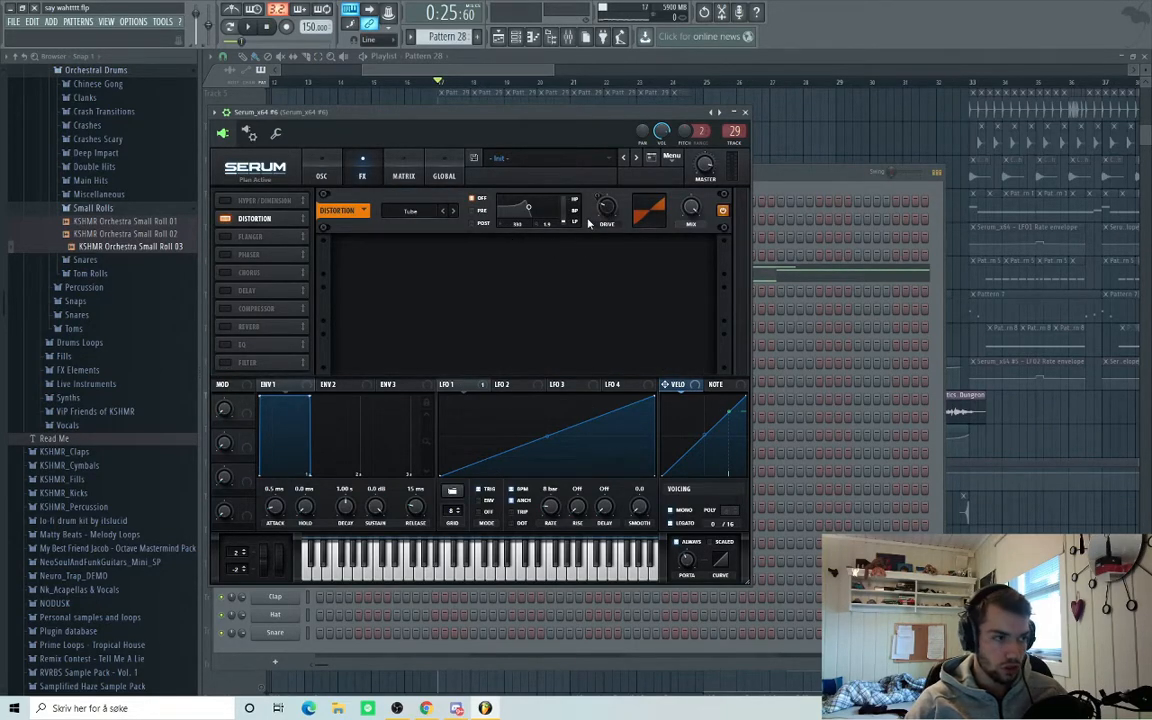
pyautogui.click(322, 173)
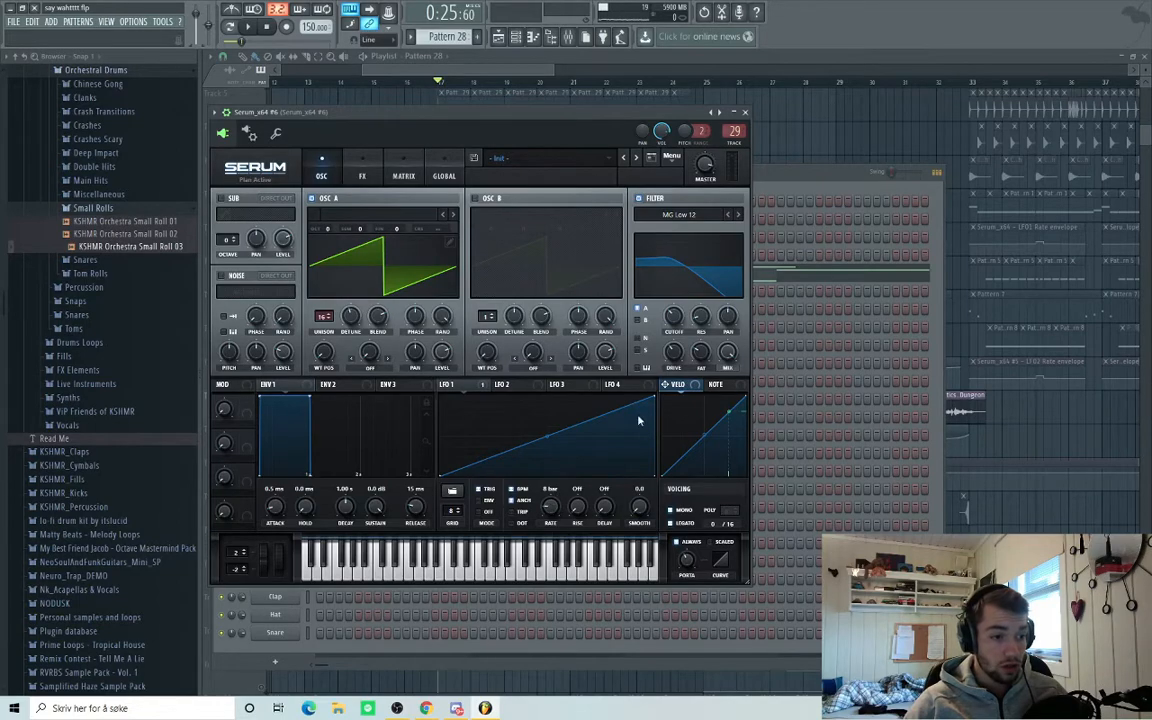
# Play the song from the playlist, bringing the channel rack back up.
pyautogui.click(446, 80)
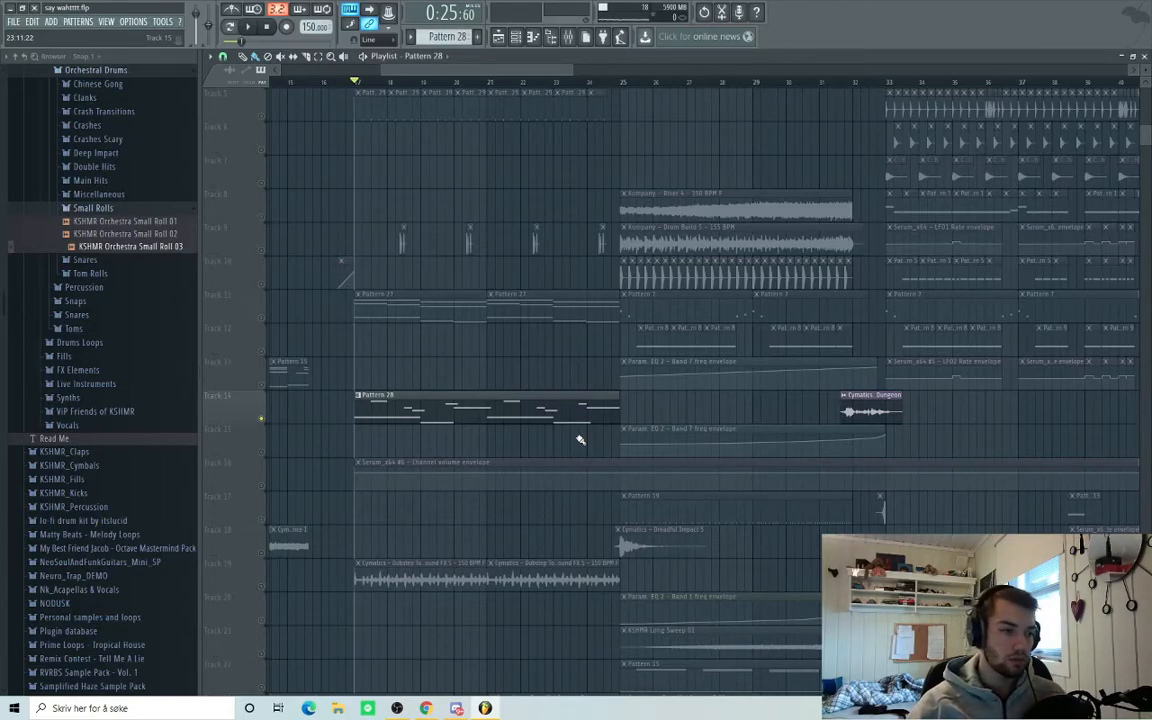
pyautogui.press('space')
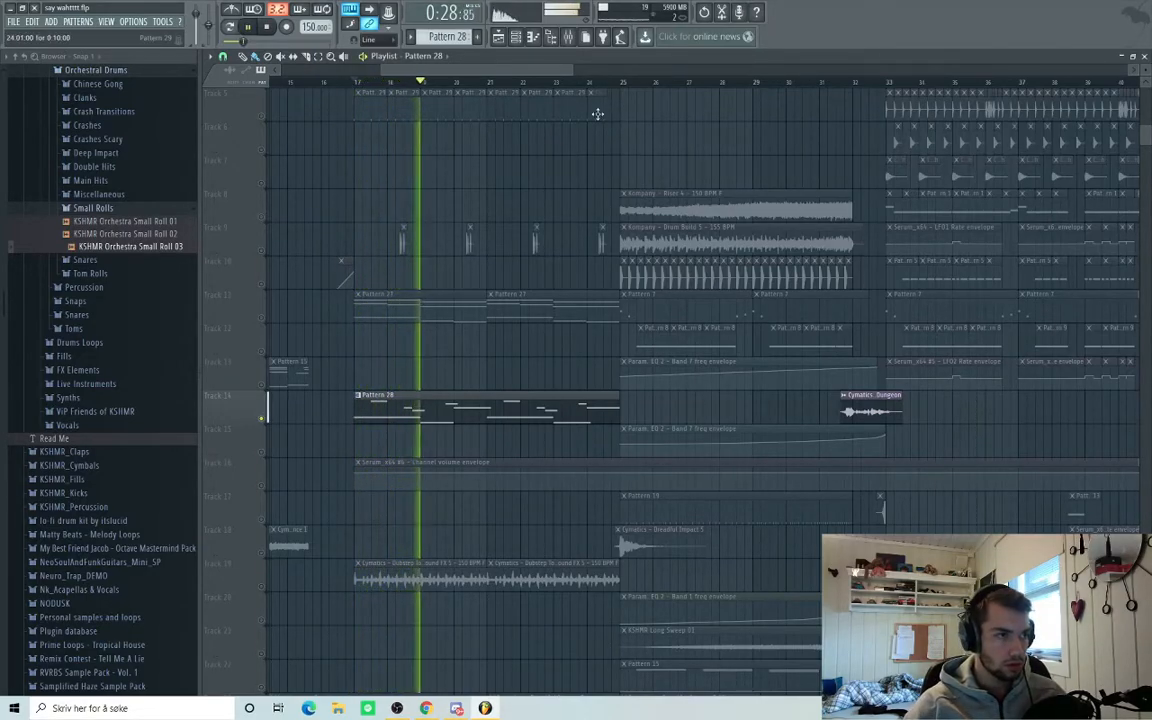
pyautogui.click(518, 37)
# Check Serum_x64 #6's effect settings, then end Track 14's solo so all tracks play.
pyautogui.click(249, 247)
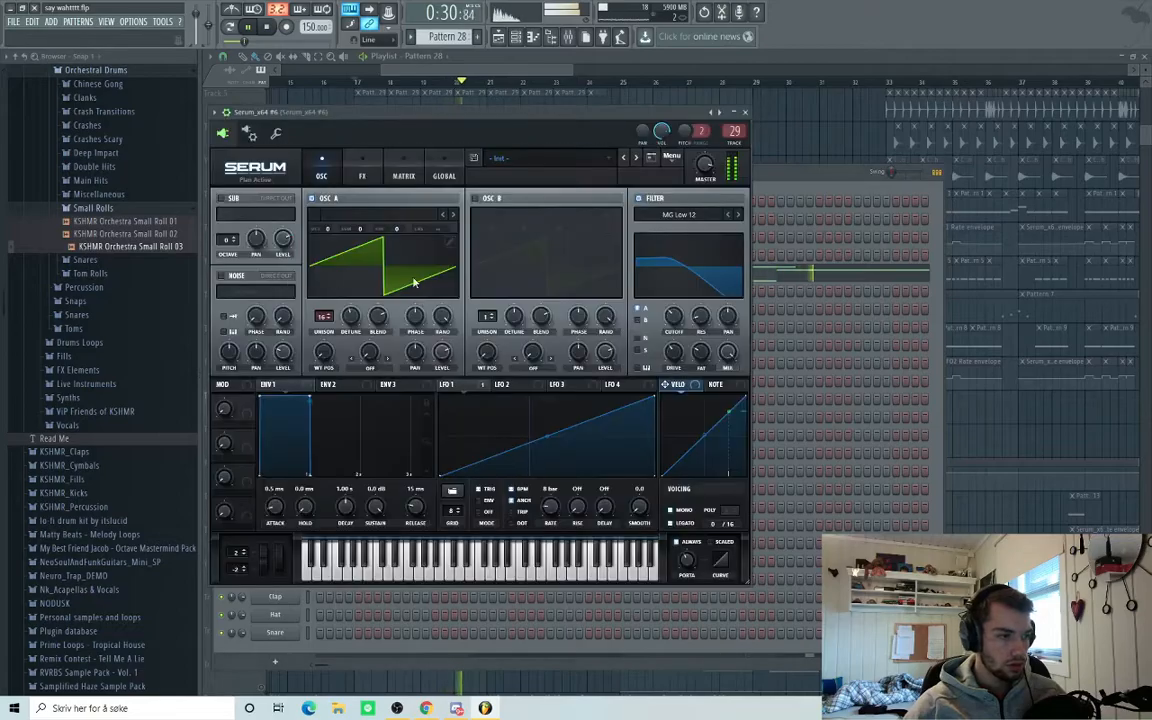
pyautogui.click(360, 176)
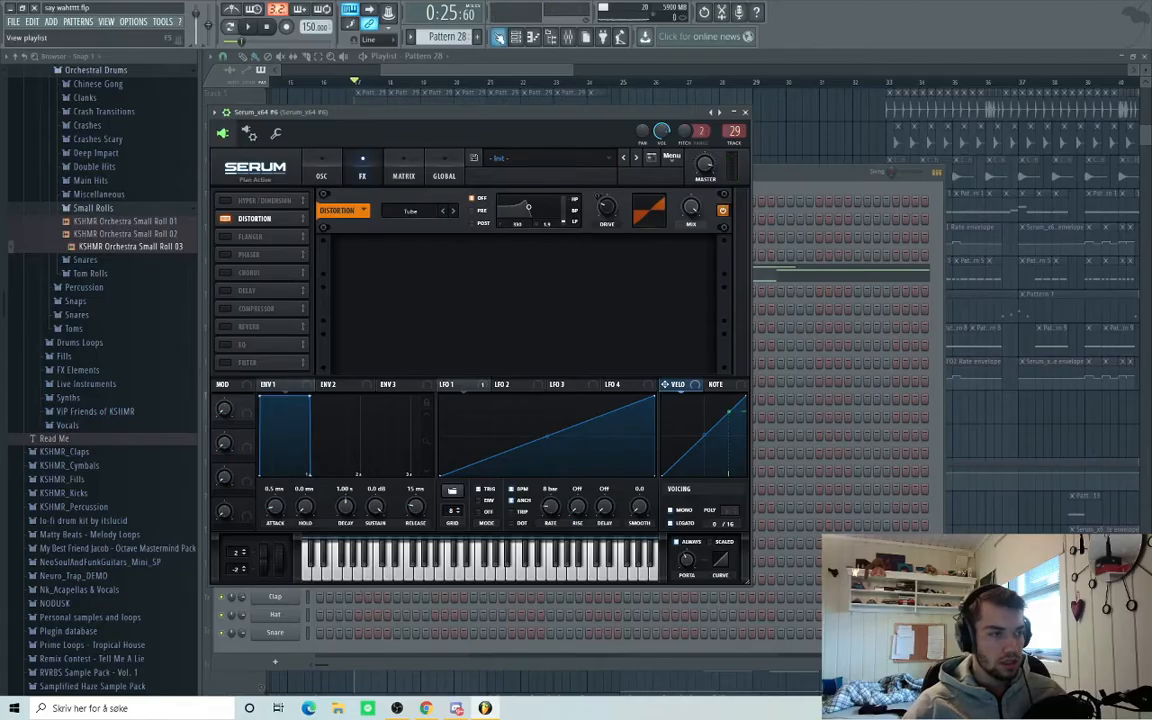
pyautogui.moveTo(491, 75); pyautogui.dragTo(551, 77)
pyautogui.scroll(-4, 300, 380)
pyautogui.rightClick(262, 420)
# Preview the Track 10 kick clip from its clip menu.
pyautogui.scroll(4, 318, 260)
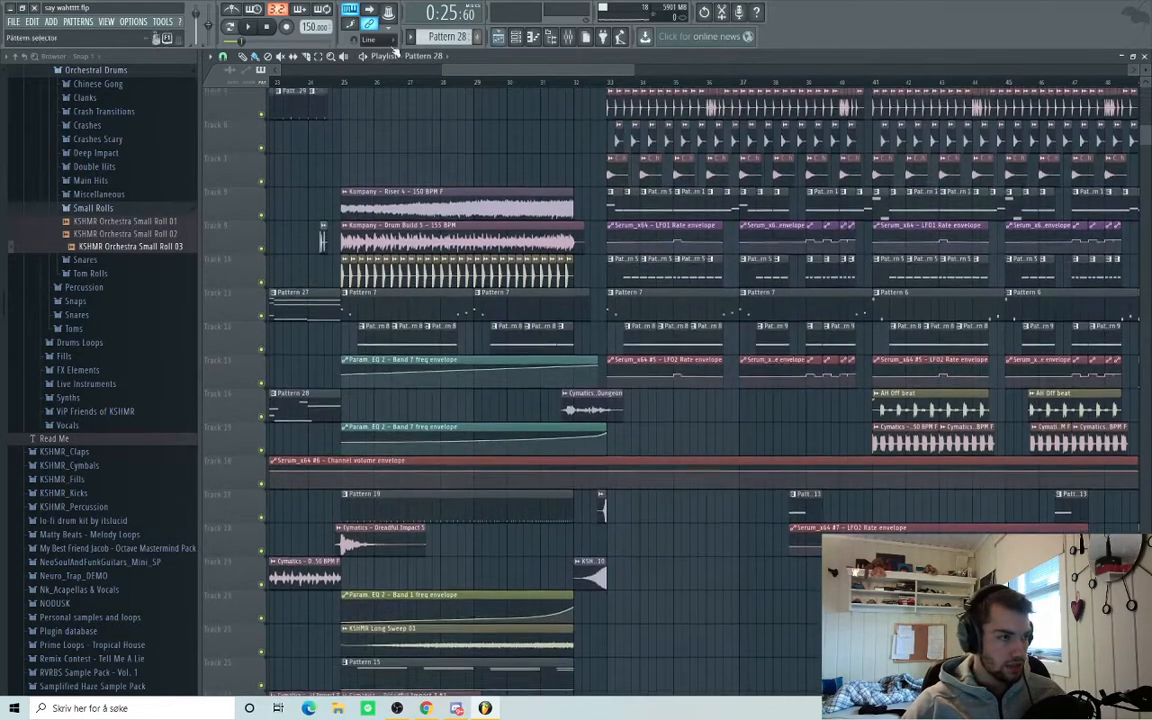
pyautogui.scroll(3, 358, 240)
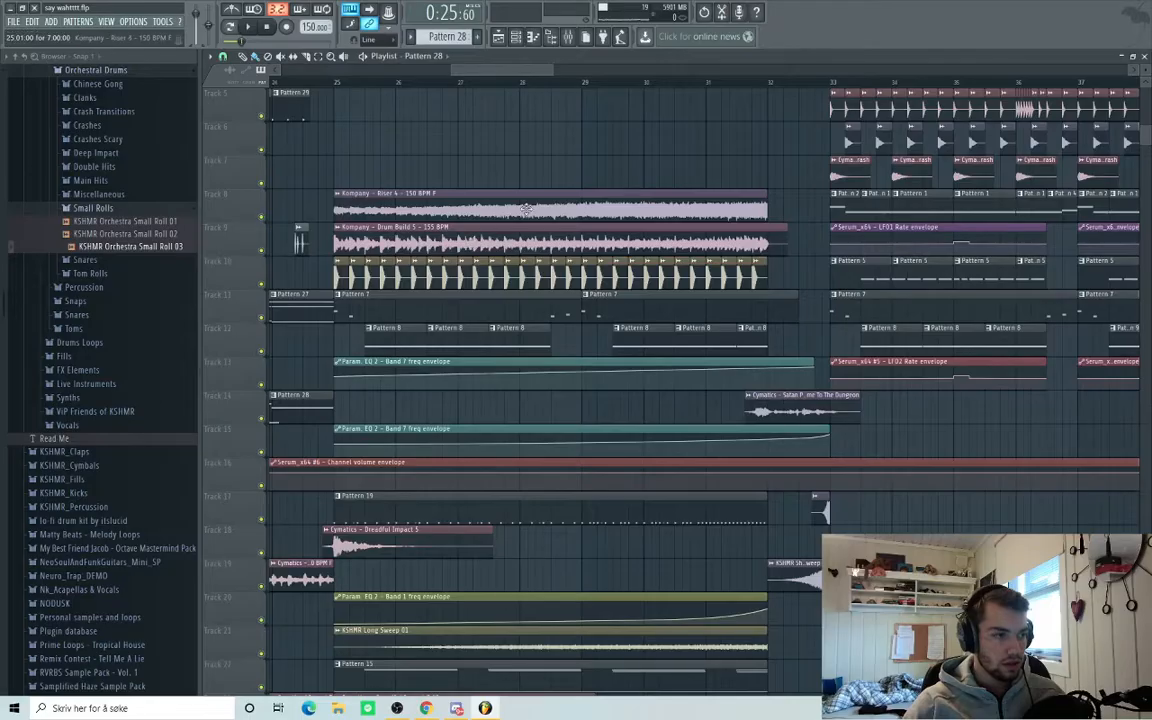
pyautogui.click(338, 264)
pyautogui.click(357, 283)
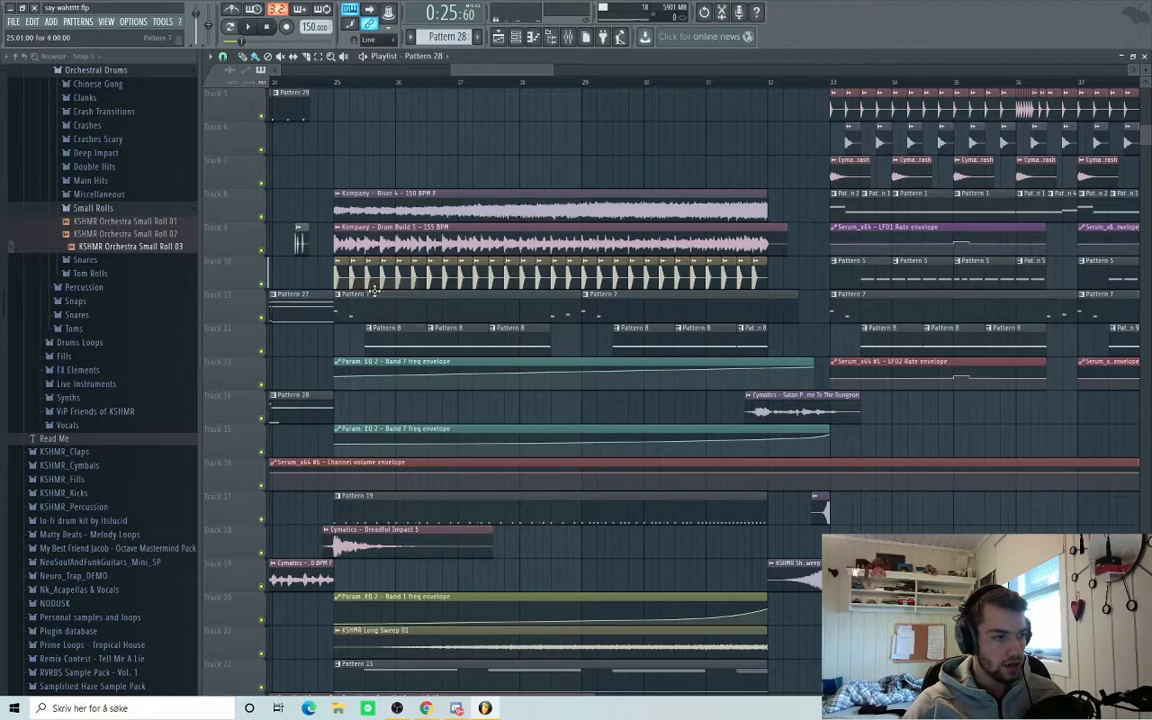
# Play the build-up from bar 25 twice.
pyautogui.scroll(-4, 604, 509)
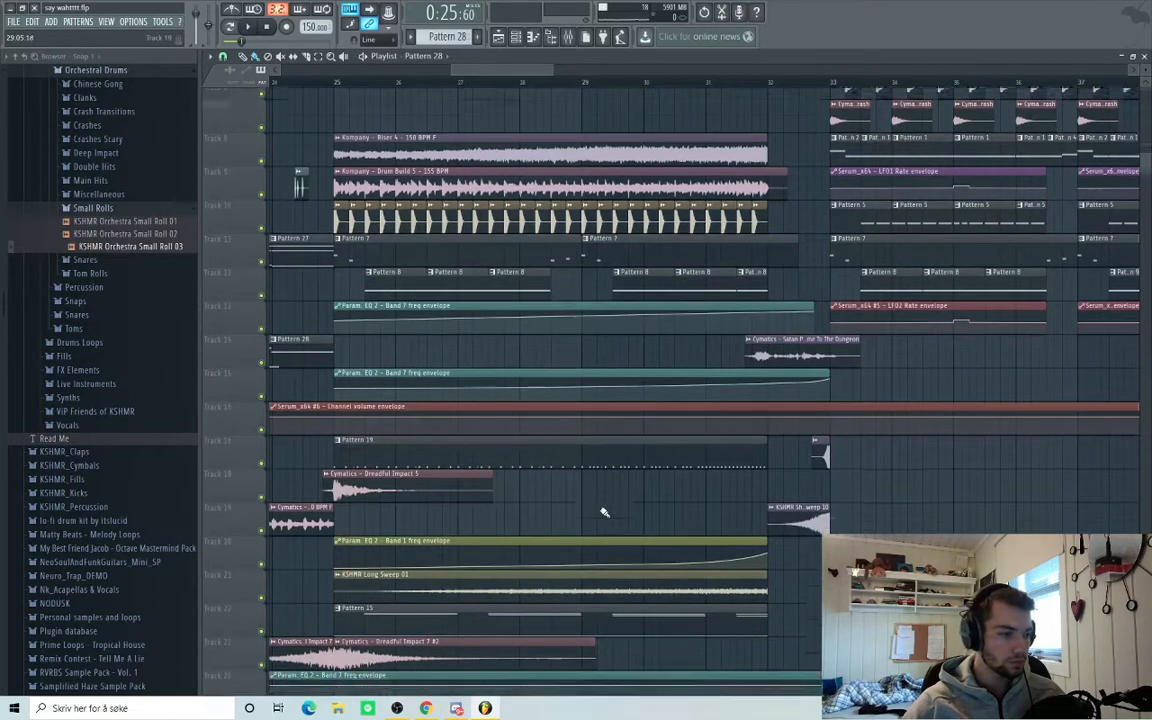
pyautogui.click(339, 82)
pyautogui.press('space')
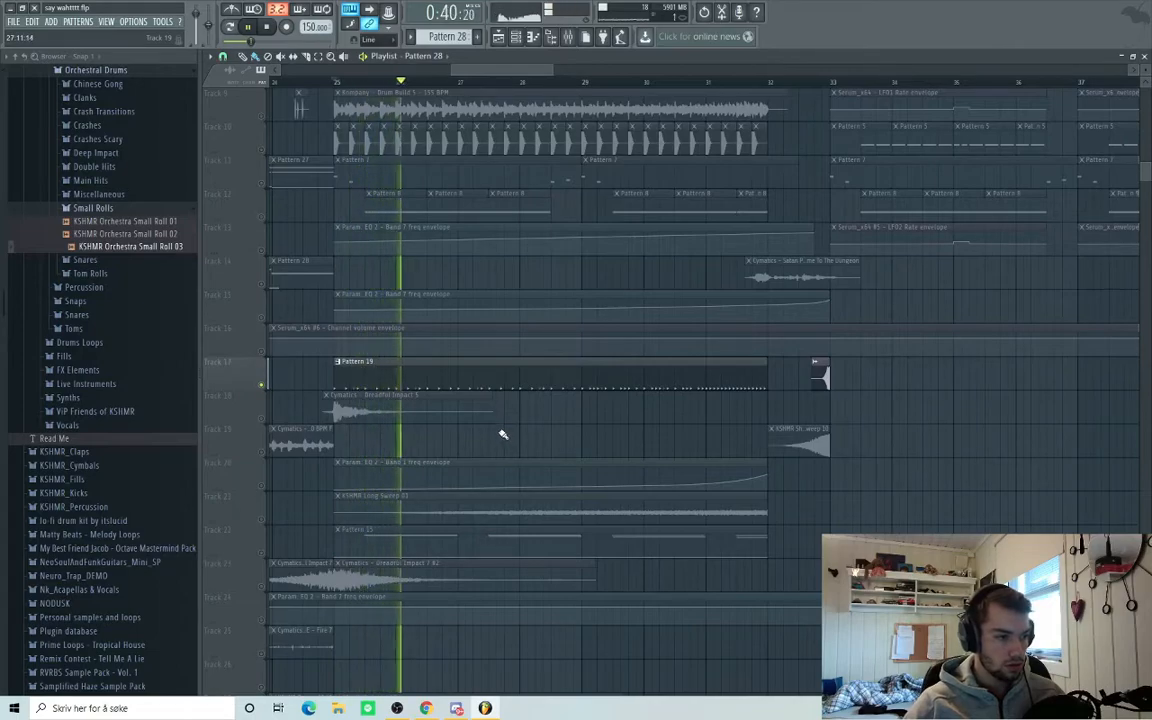
pyautogui.press('space')
pyautogui.scroll(3, 449, 418)
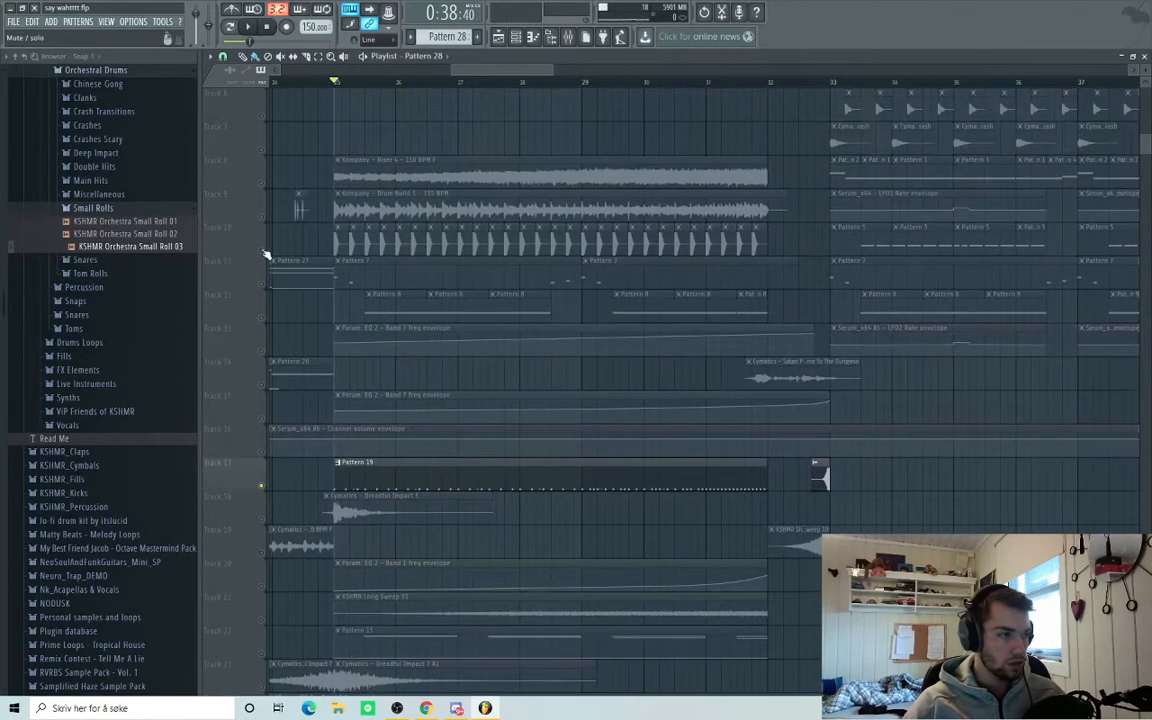
pyautogui.scroll(-7, 503, 347)
pyautogui.press('space')
pyautogui.scroll(6, 503, 351)
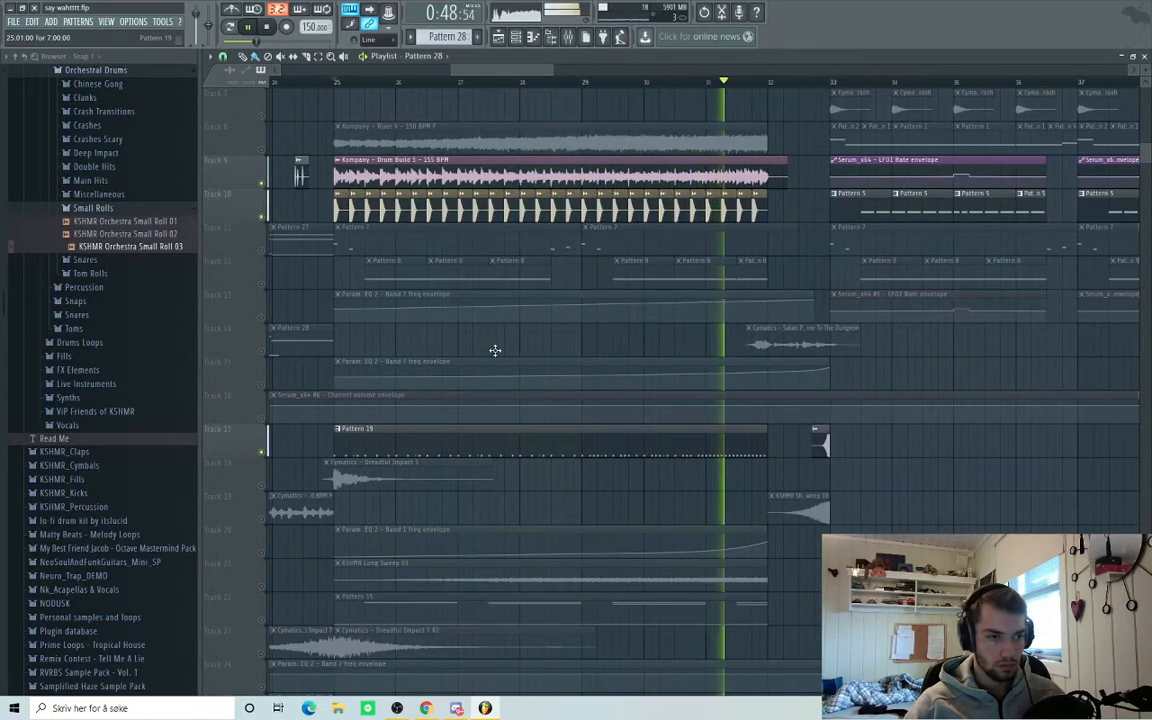
pyautogui.press('space')
# Unmute Tracks 12 and 11 and replay the section from bar 25.
pyautogui.click(262, 285)
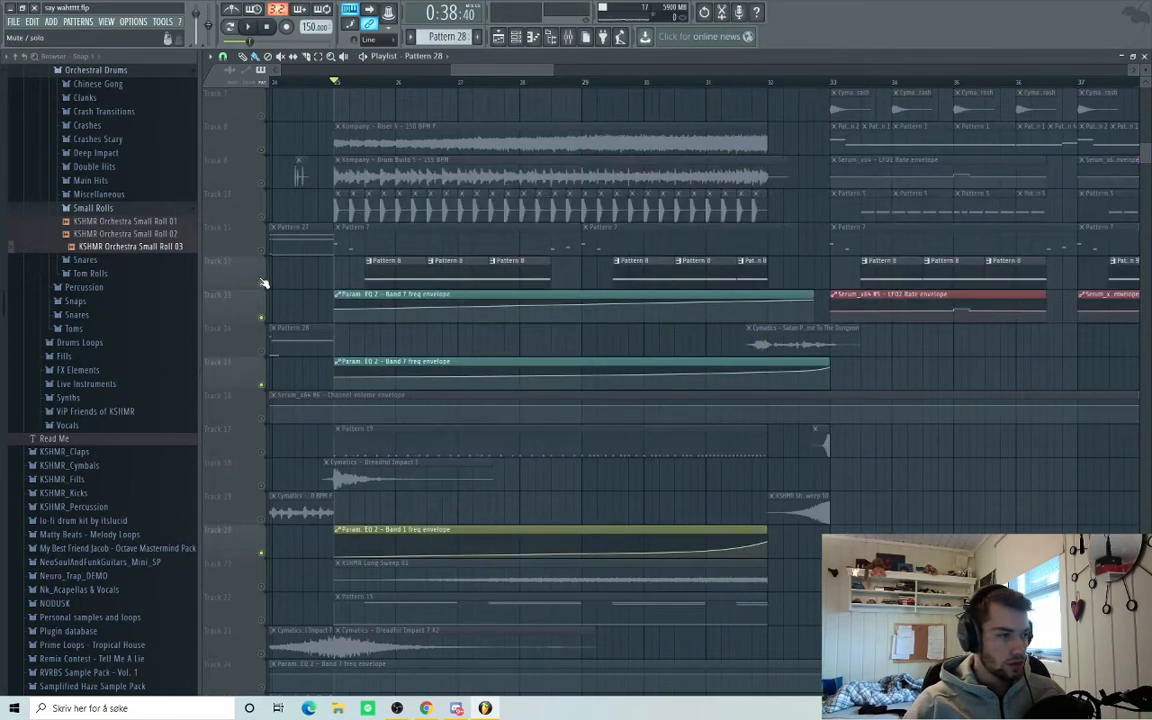
pyautogui.click(262, 251)
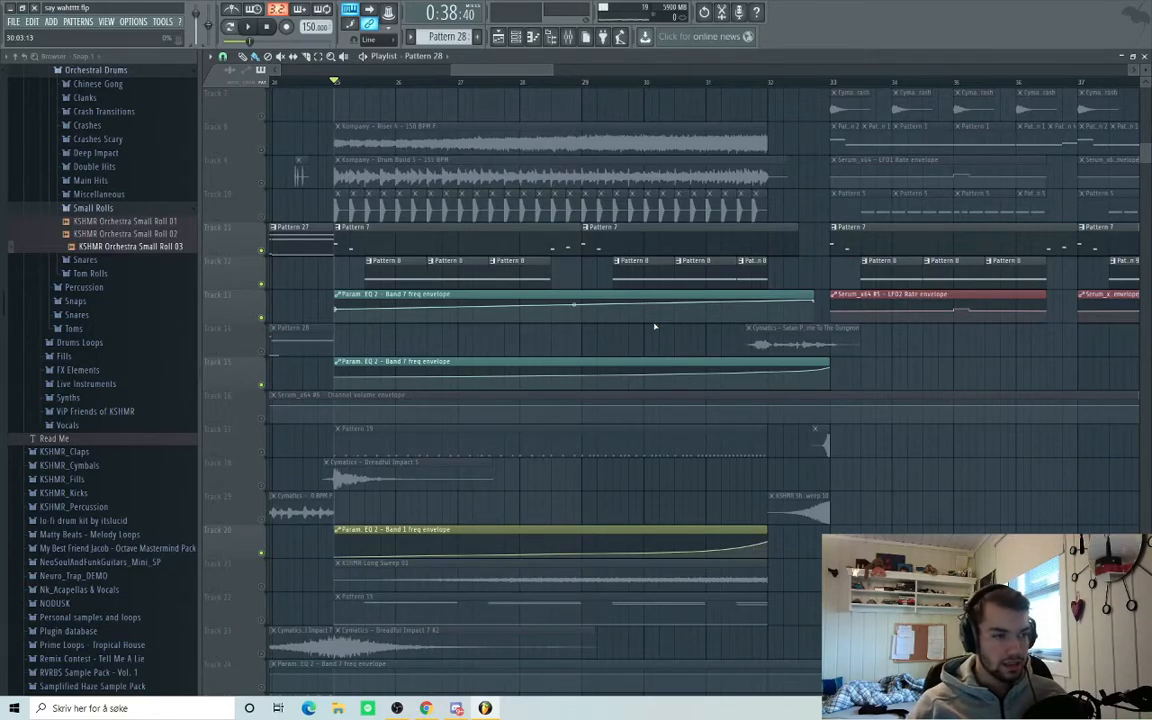
pyautogui.press('space')
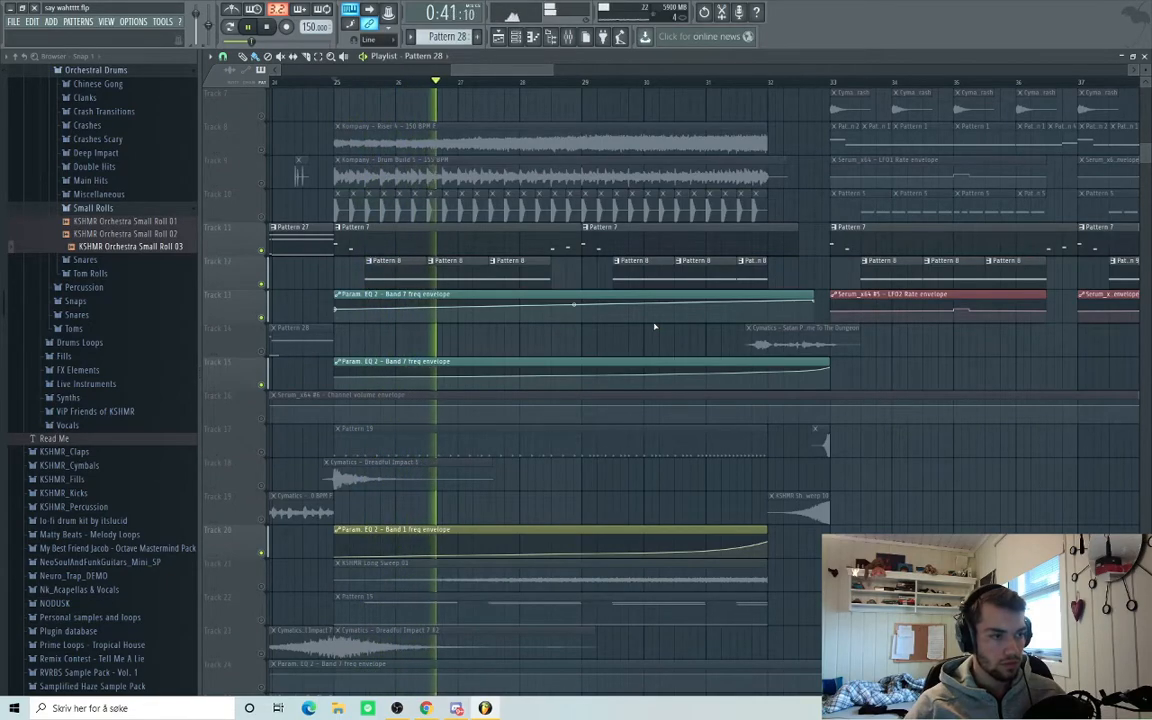
pyautogui.press('space')
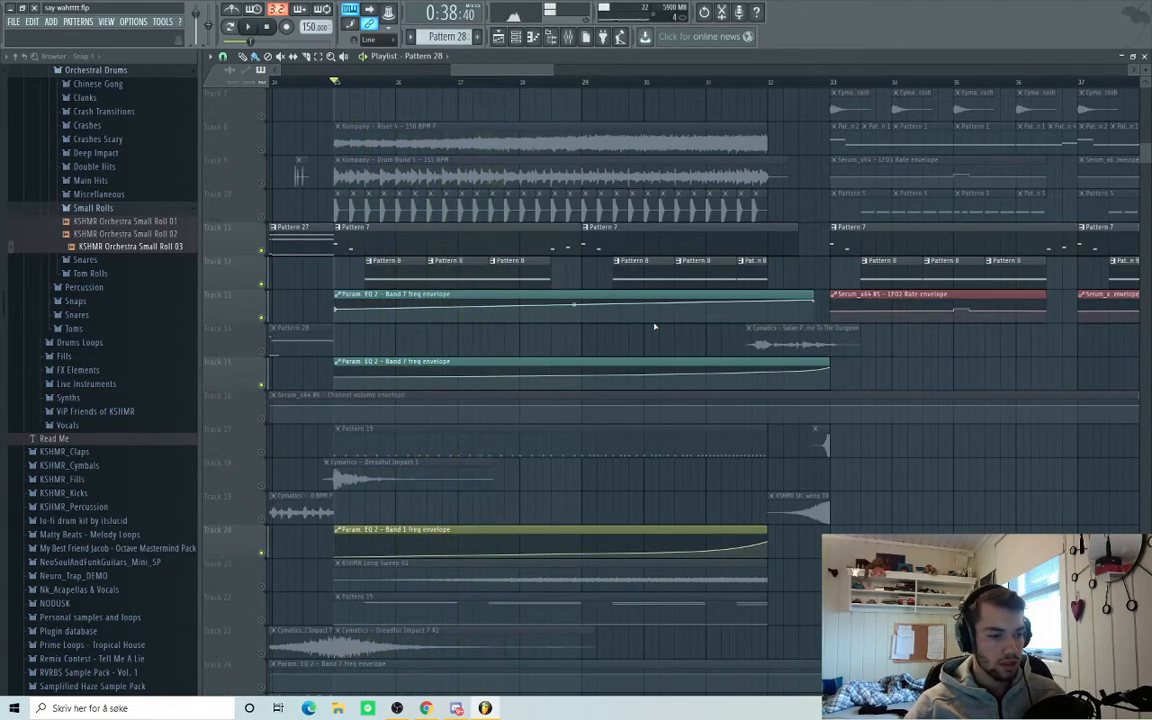
pyautogui.scroll(-3, 711, 338)
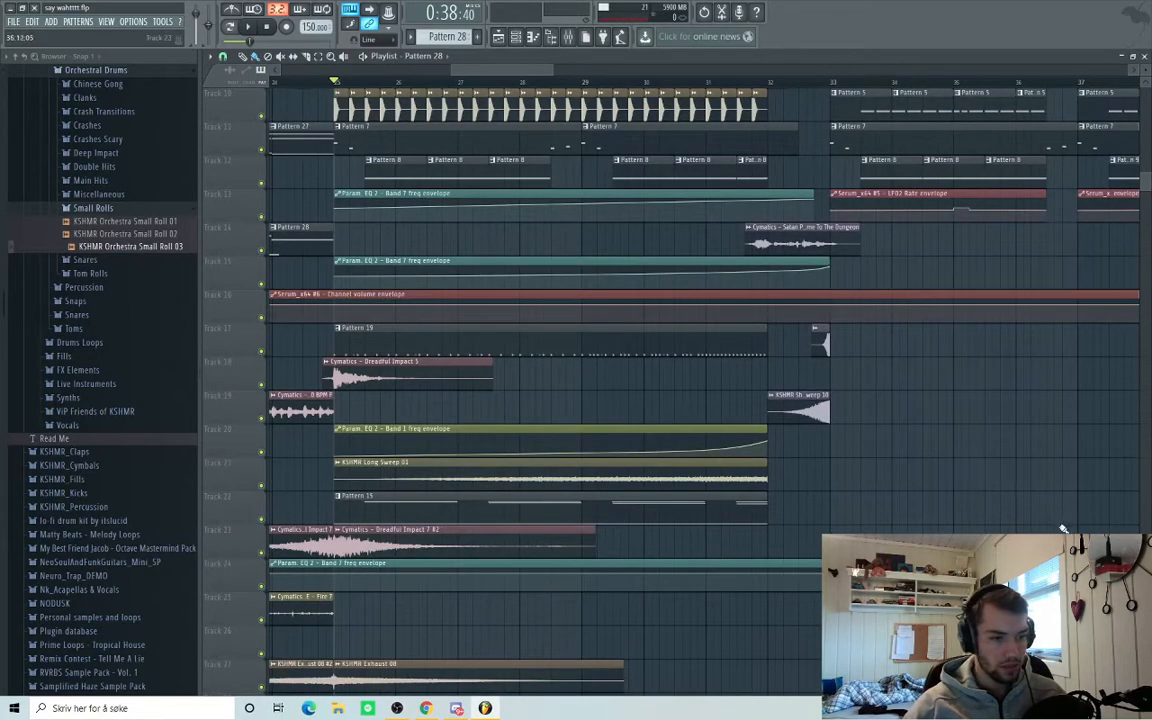
pyautogui.scroll(2, 1056, 538)
pyautogui.scroll(-1, 1050, 543)
pyautogui.scroll(2, 1050, 543)
pyautogui.scroll(5, 1022, 541)
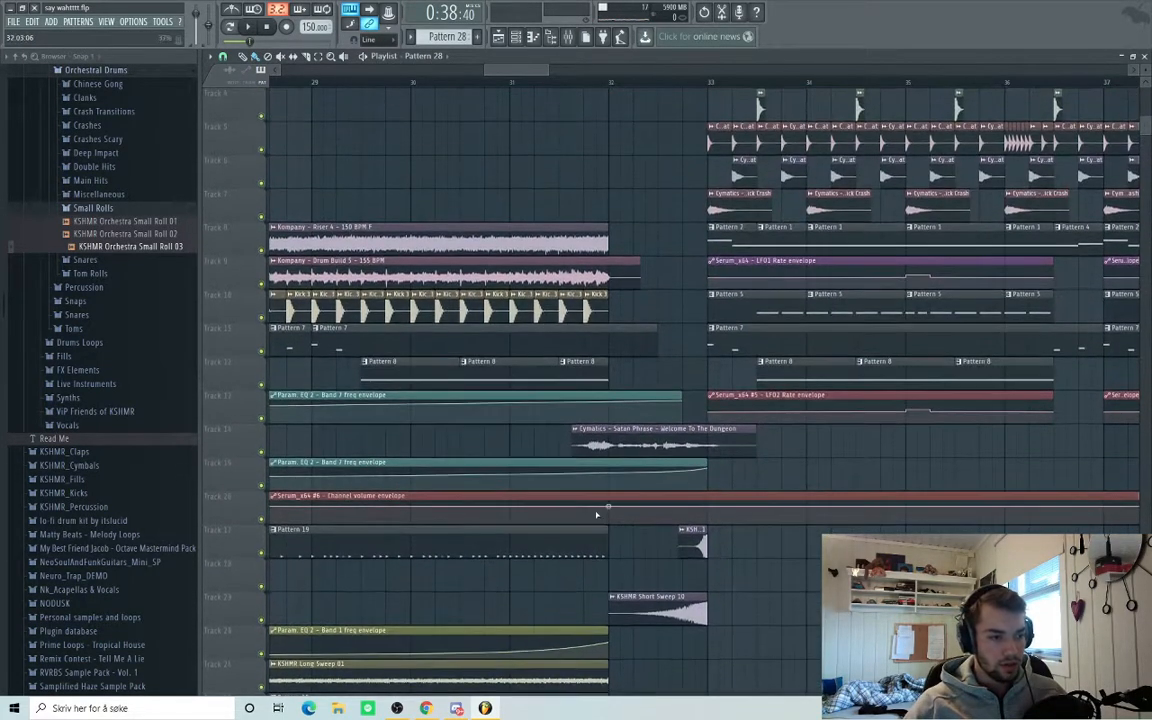
pyautogui.click(575, 430)
pyautogui.click(583, 451)
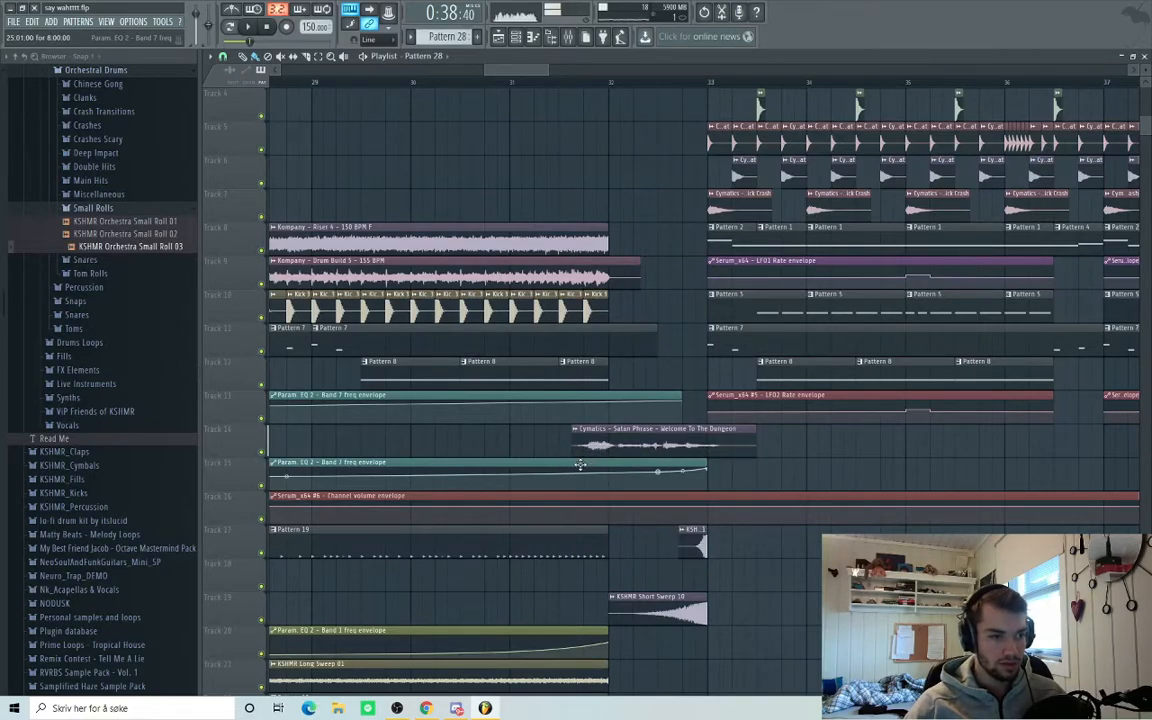
pyautogui.scroll(-2, 712, 472)
pyautogui.scroll(4, 708, 472)
pyautogui.scroll(-3, 620, 468)
pyautogui.scroll(1, 812, 450)
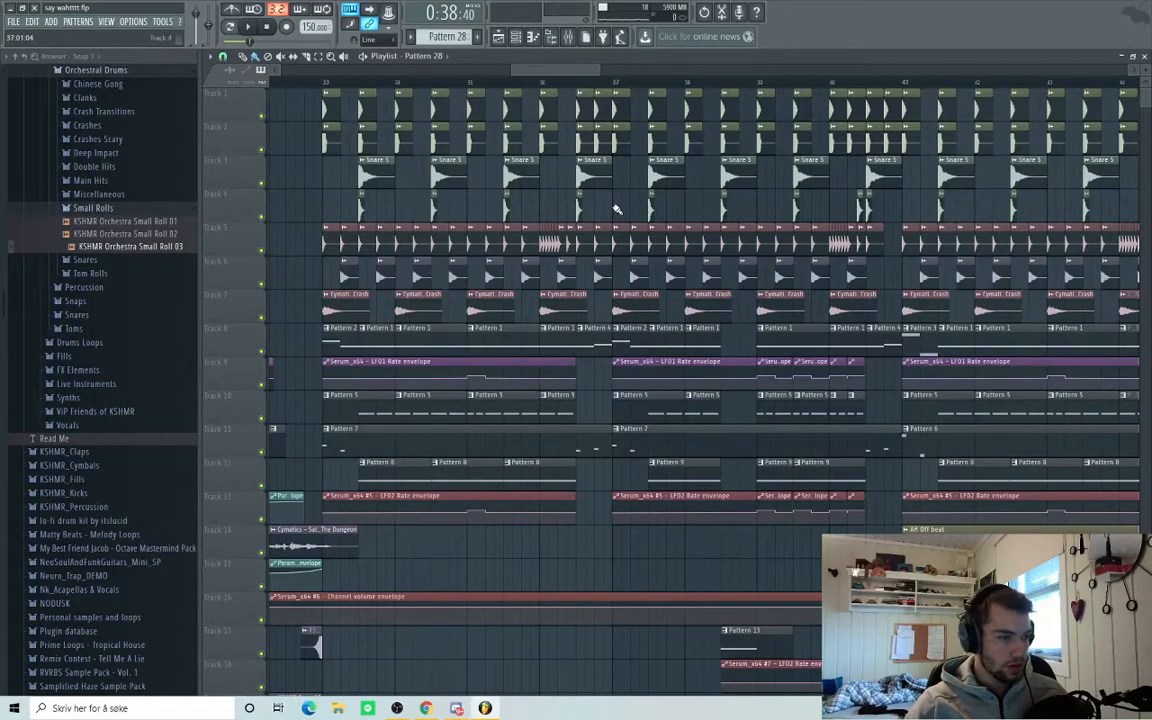
# Solo track 2 and play it from bar 33.
pyautogui.rightClick(262, 150)
pyautogui.click(326, 84)
pyautogui.press('space')
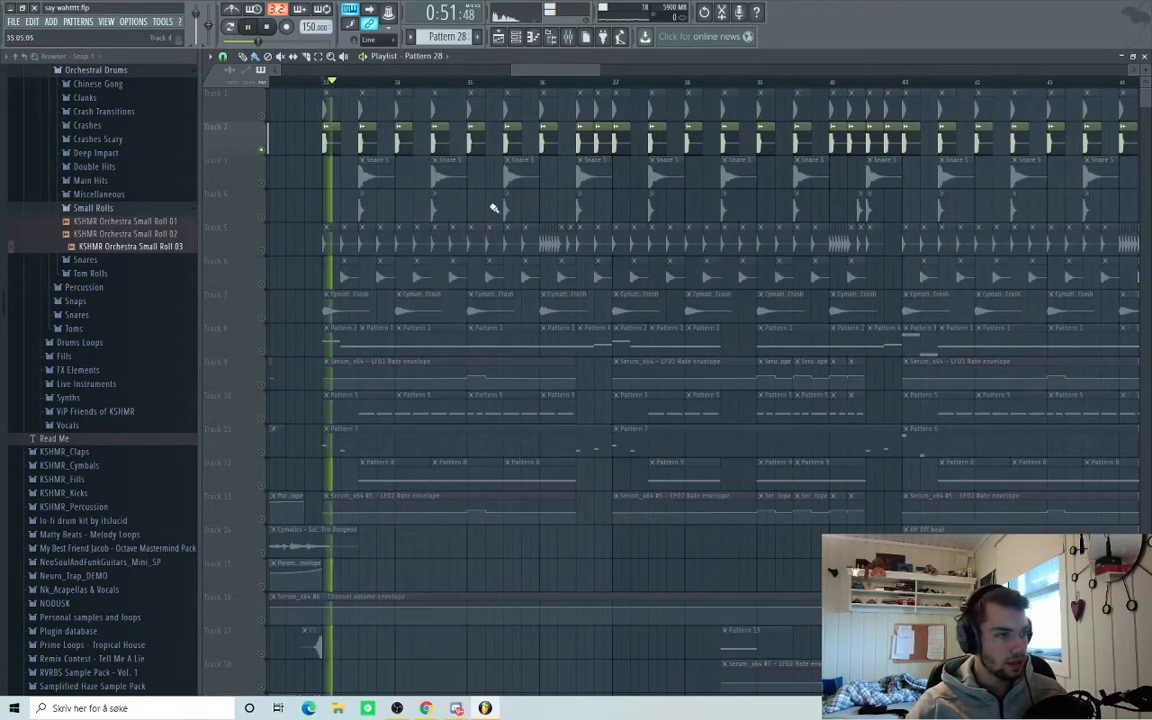
pyautogui.press('space')
pyautogui.click(570, 38)
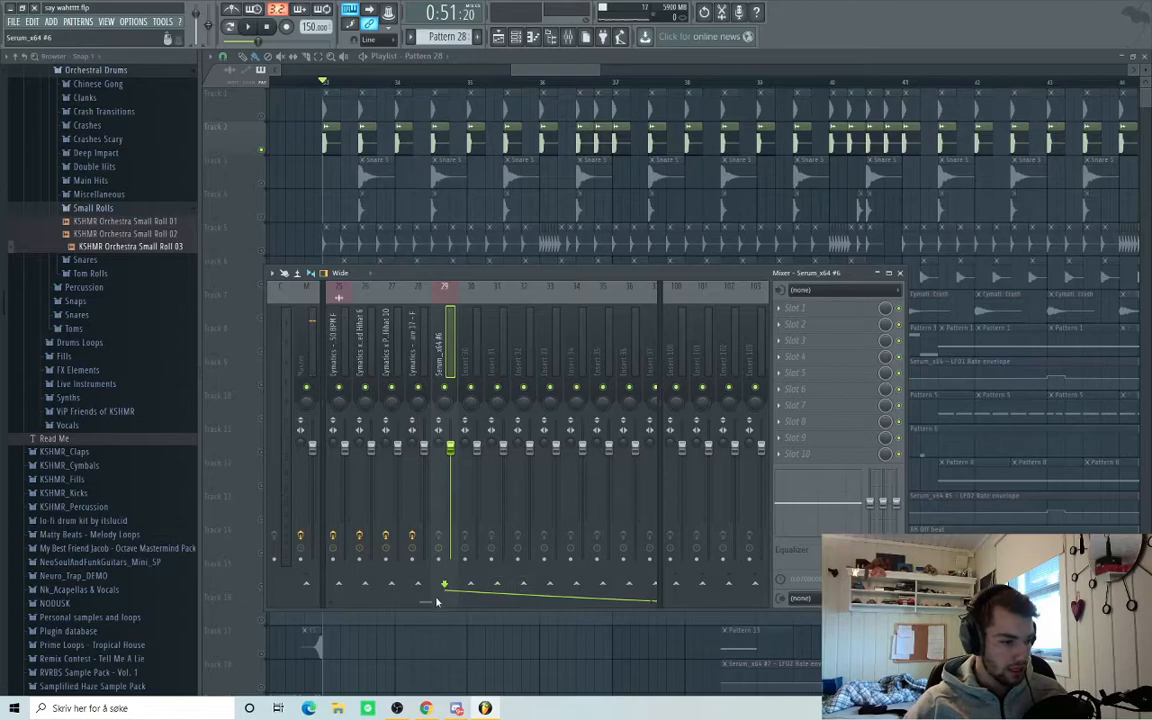
# Select the kick sidechain mixer insert during playback, then close the mixer.
pyautogui.hscroll(-8, 436, 601)
pyautogui.press('space')
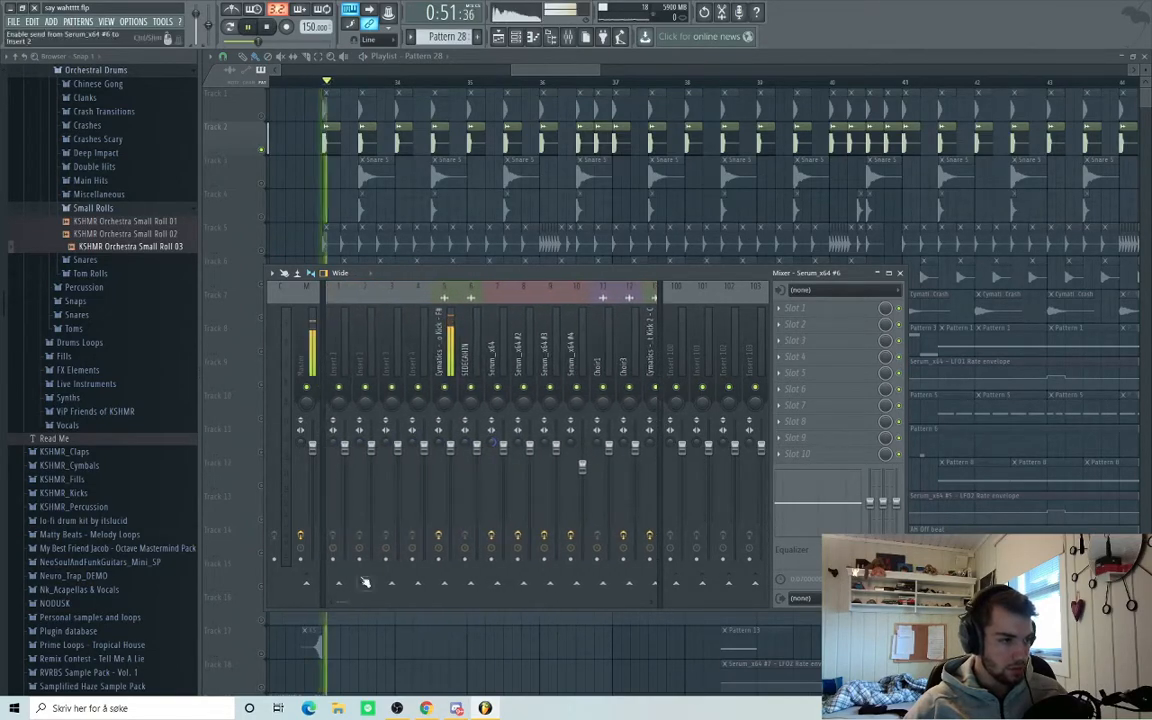
pyautogui.click(452, 345)
pyautogui.press('space')
pyautogui.press('F9')
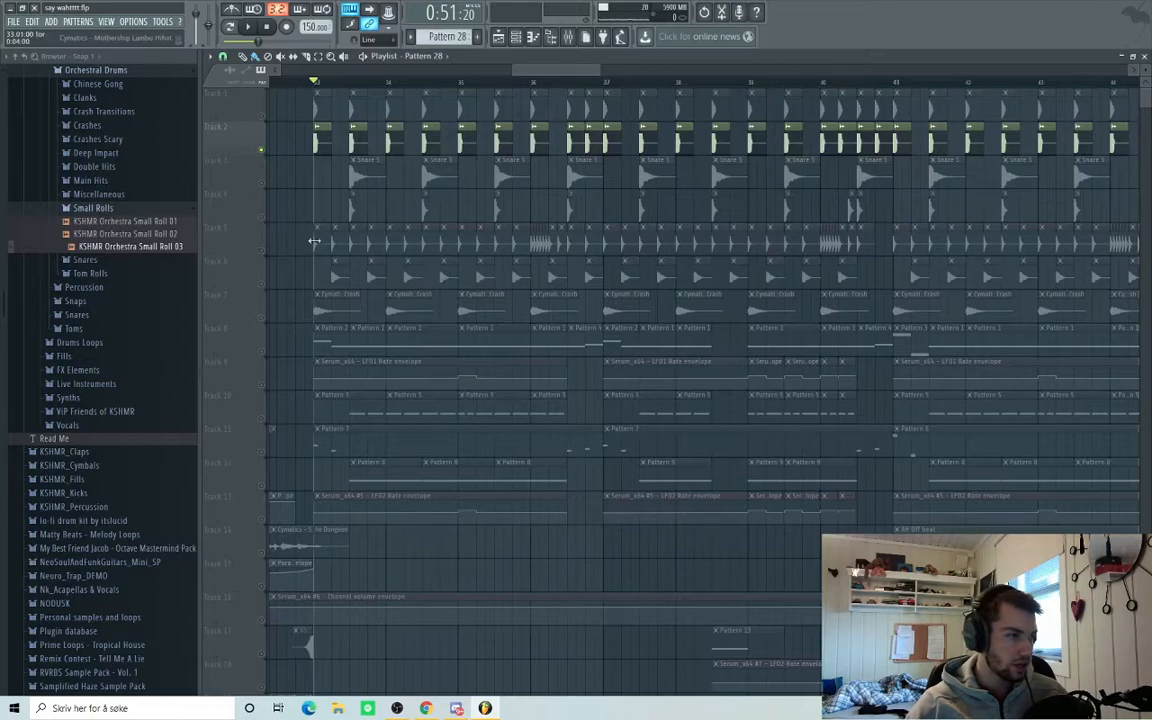
# Audition snare tracks 3 and 4 from just after bar 33, briefly hearing track 4 alone.
pyautogui.rightClick(262, 217)
pyautogui.click(262, 183)
pyautogui.click(349, 80)
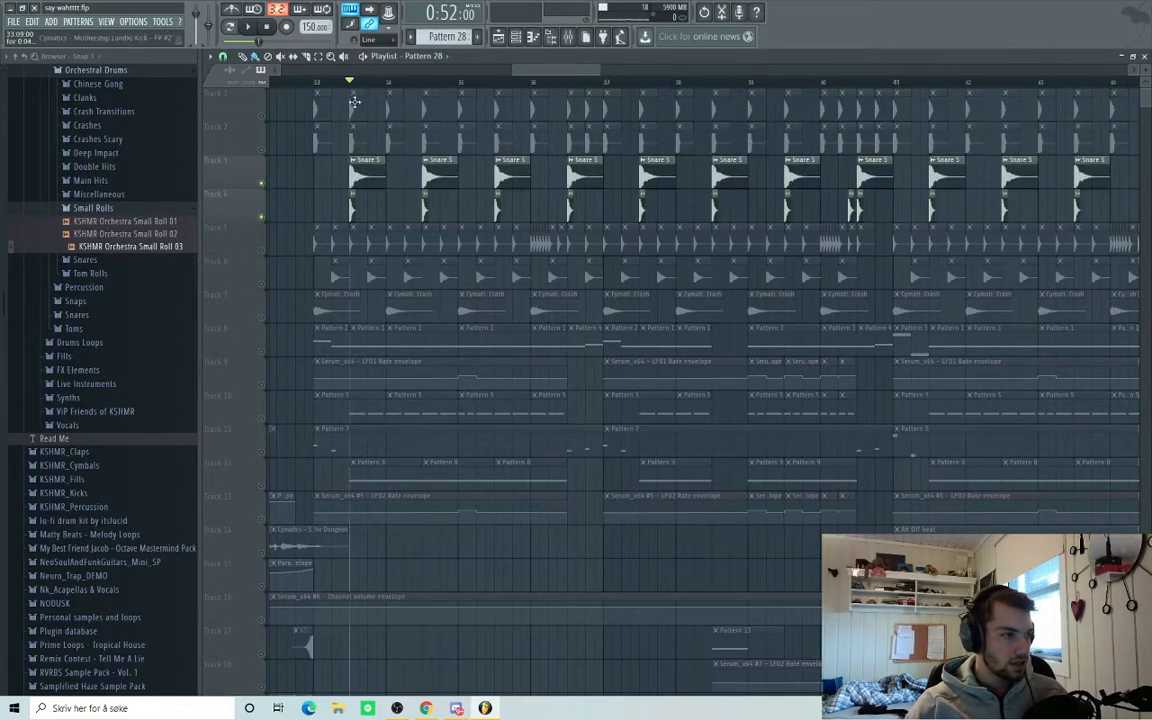
pyautogui.press('space')
pyautogui.press('space')
pyautogui.click(263, 219)
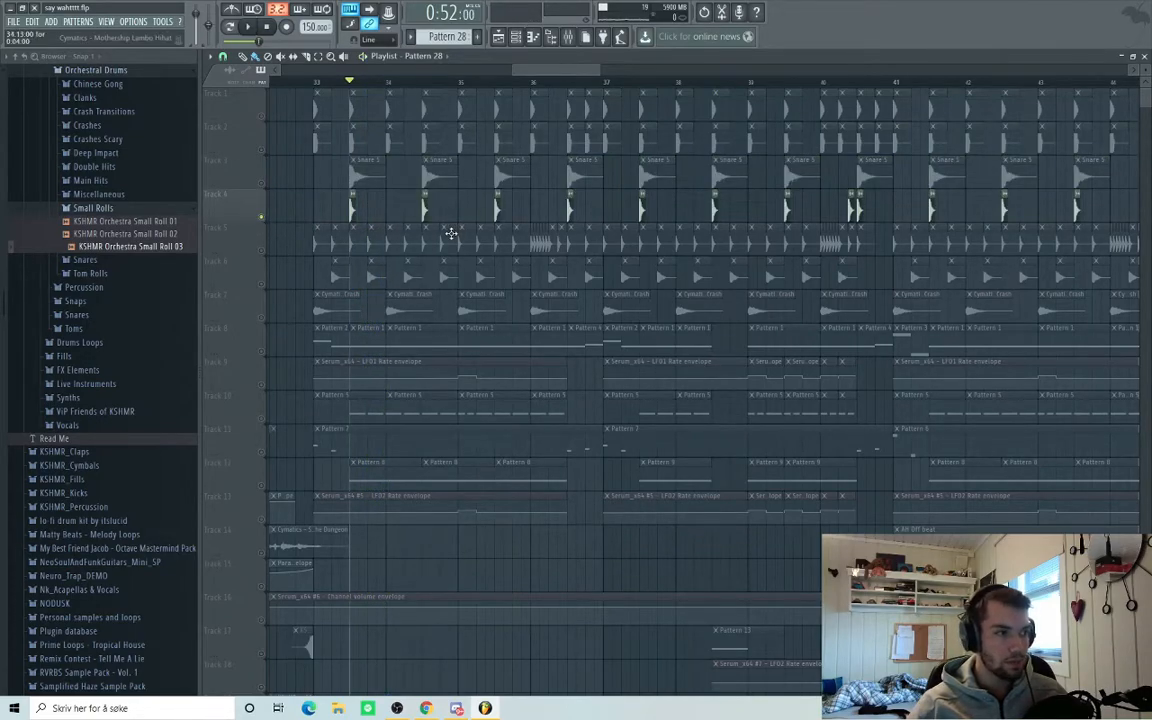
pyautogui.press('space')
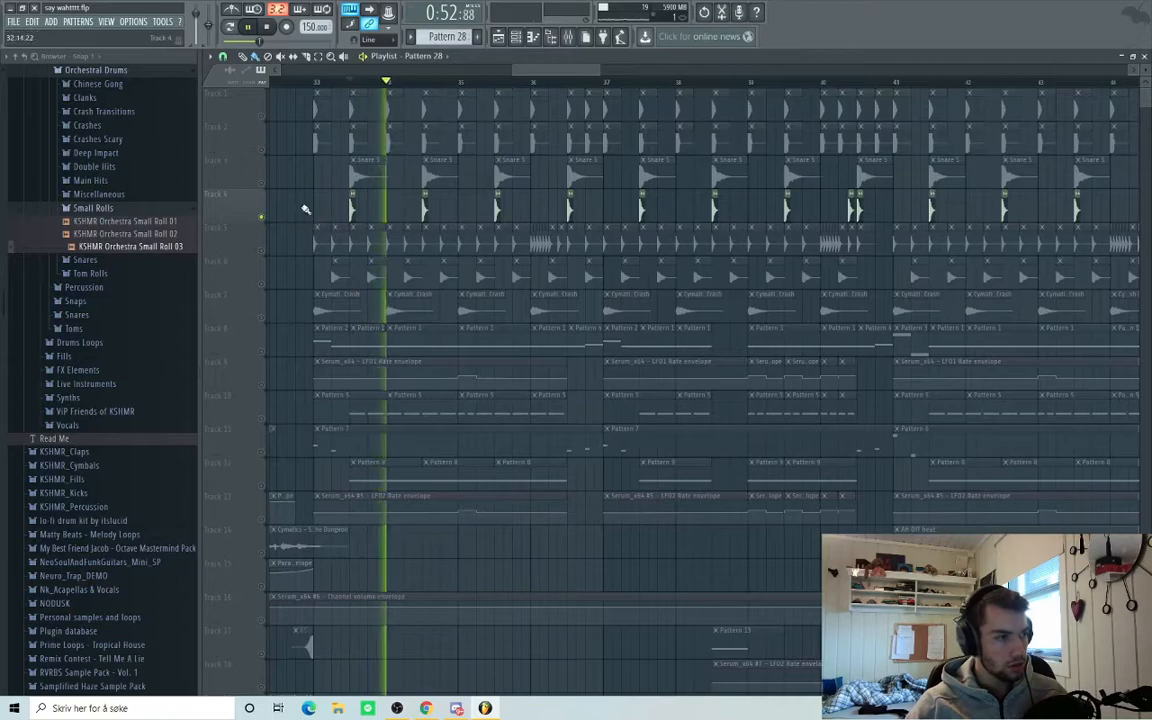
pyautogui.click(262, 184)
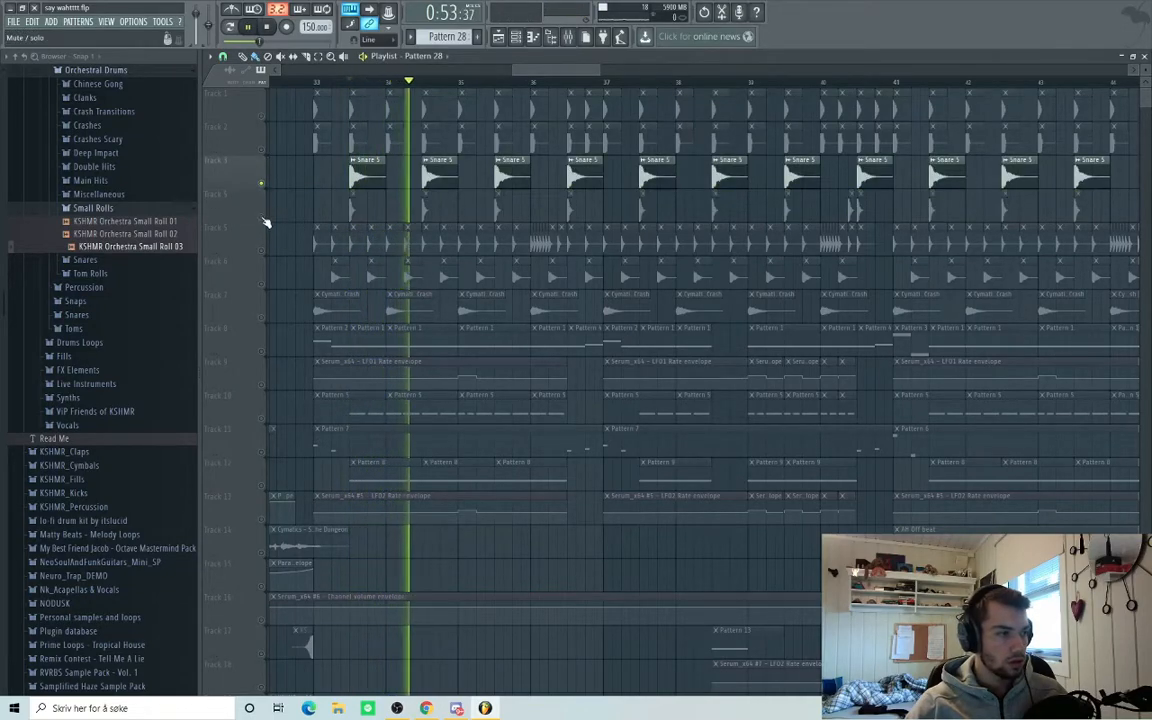
pyautogui.press('space')
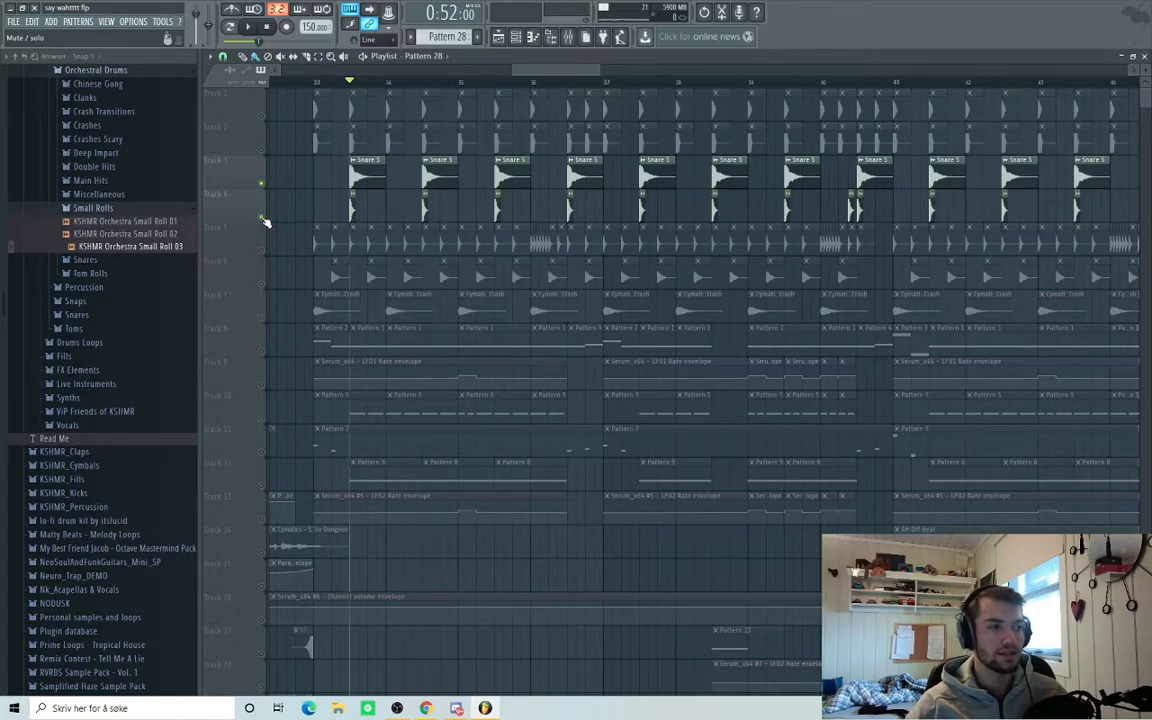
# Unmute tracks 5, 6 and 7 (crashes), playing the drums from bar 33 after each.
pyautogui.click(240, 228)
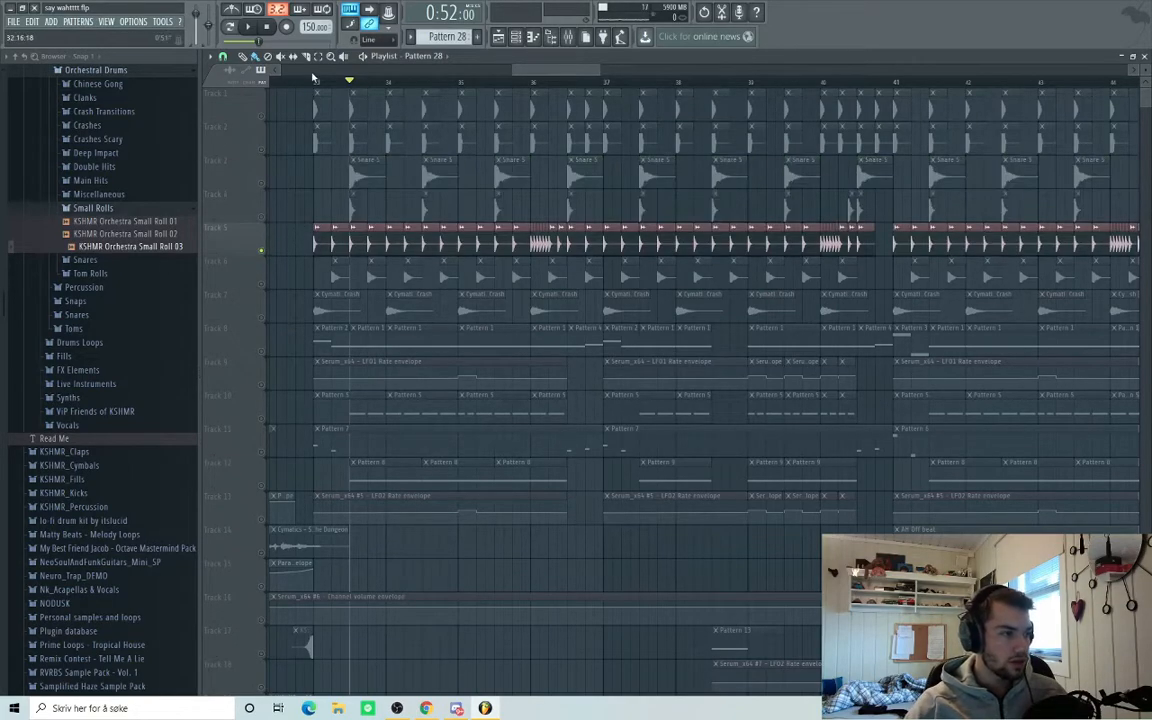
pyautogui.press('space')
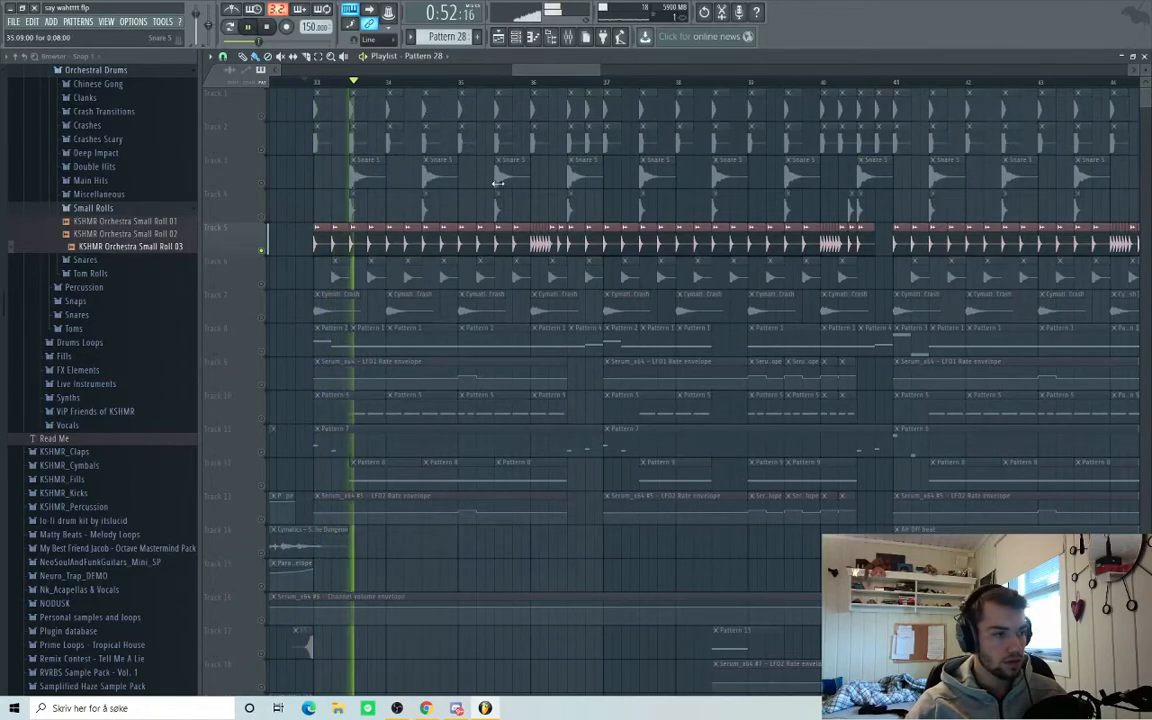
pyautogui.press('space')
pyautogui.click(262, 285)
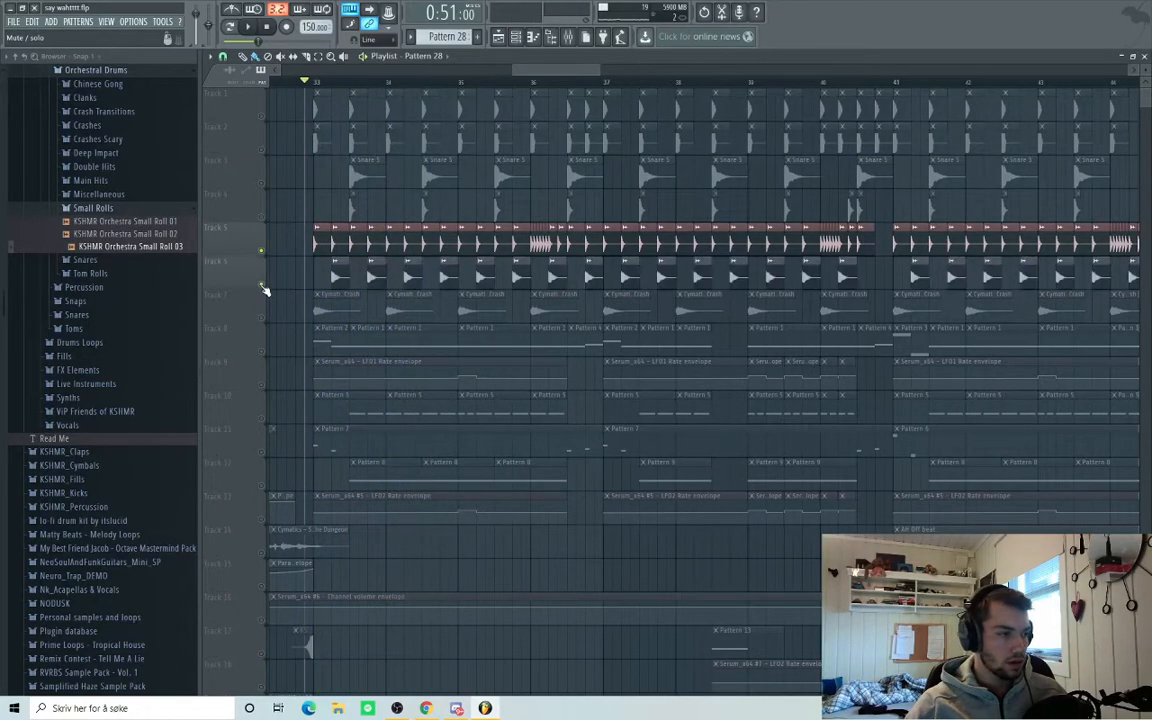
pyautogui.press('space')
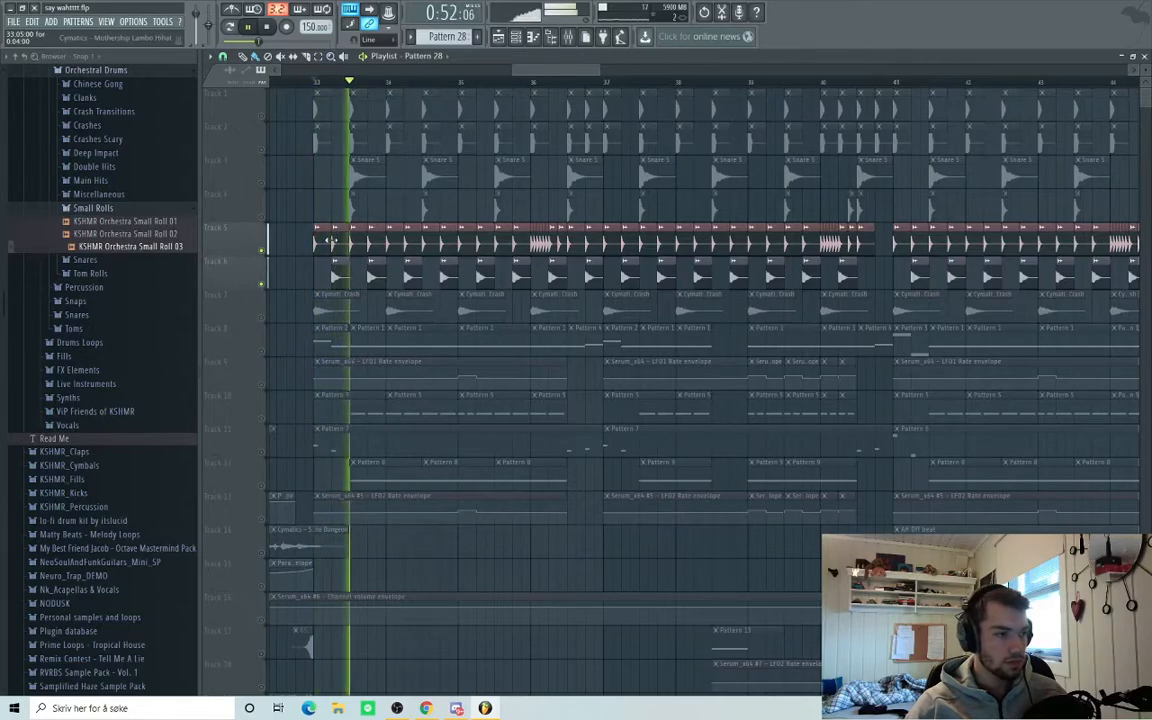
pyautogui.press('space')
pyautogui.click(262, 318)
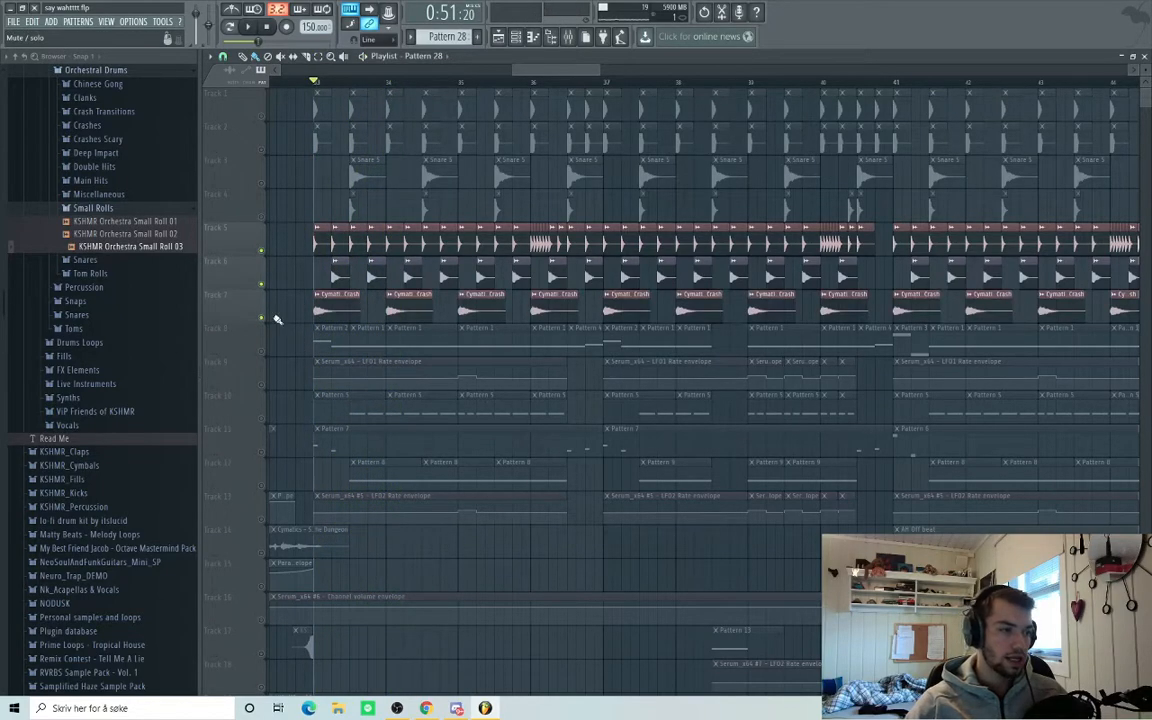
pyautogui.press('space')
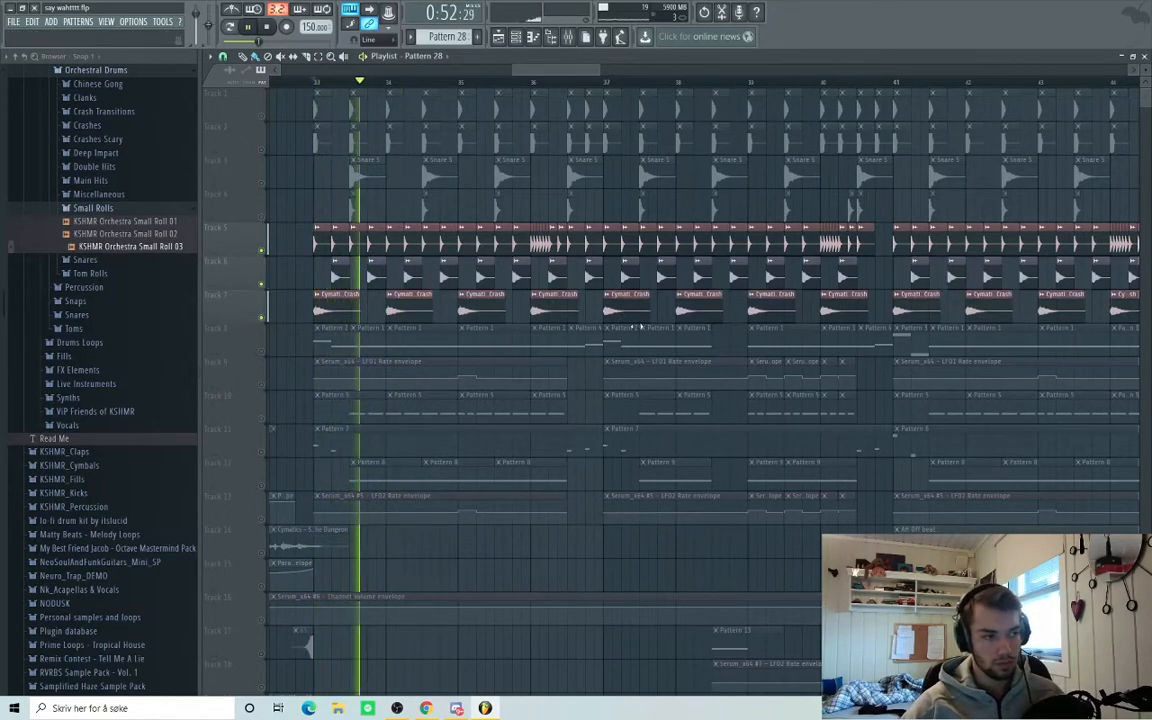
pyautogui.press('space')
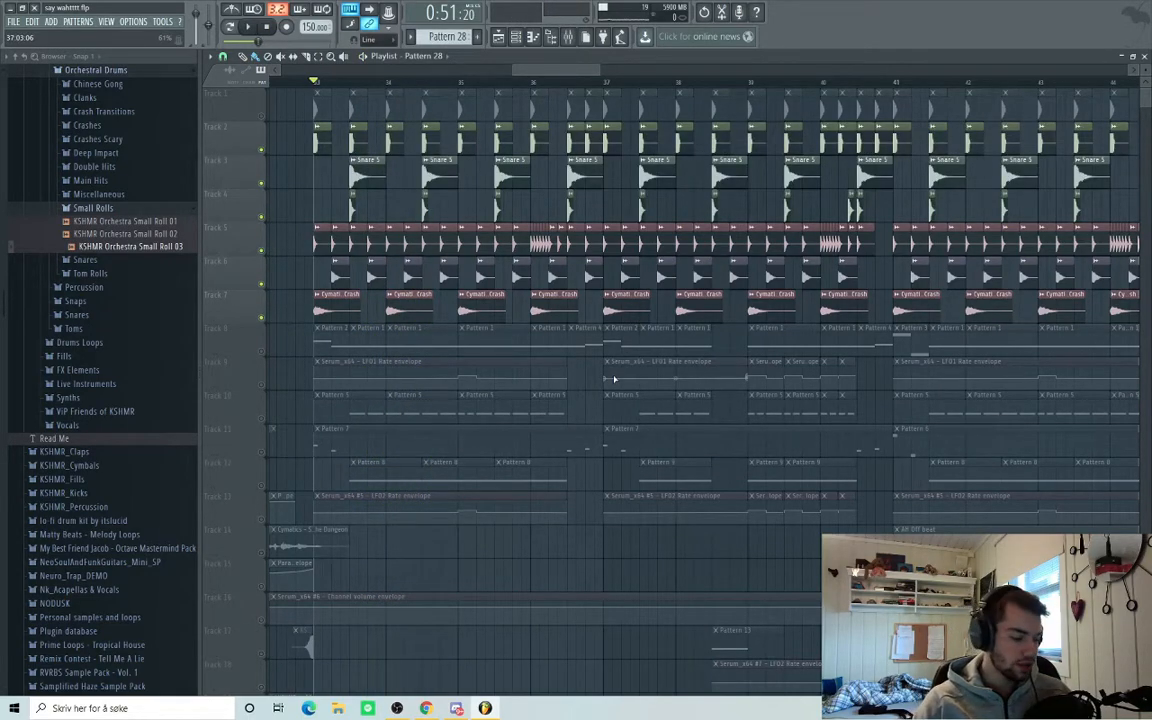
pyautogui.press('space')
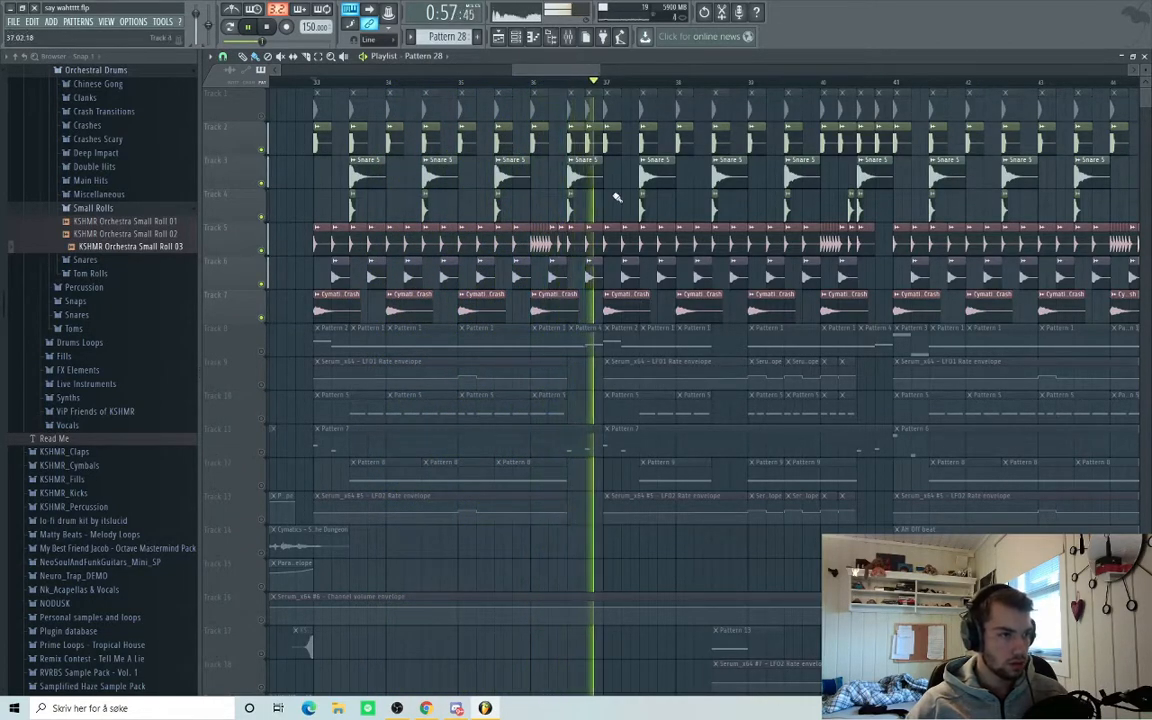
pyautogui.press('space')
pyautogui.press('F9')
# Bypass the kick's Fruity soft clipper to compare, then re-enable it.
pyautogui.moveTo(344, 604); pyautogui.dragTo(339, 604)
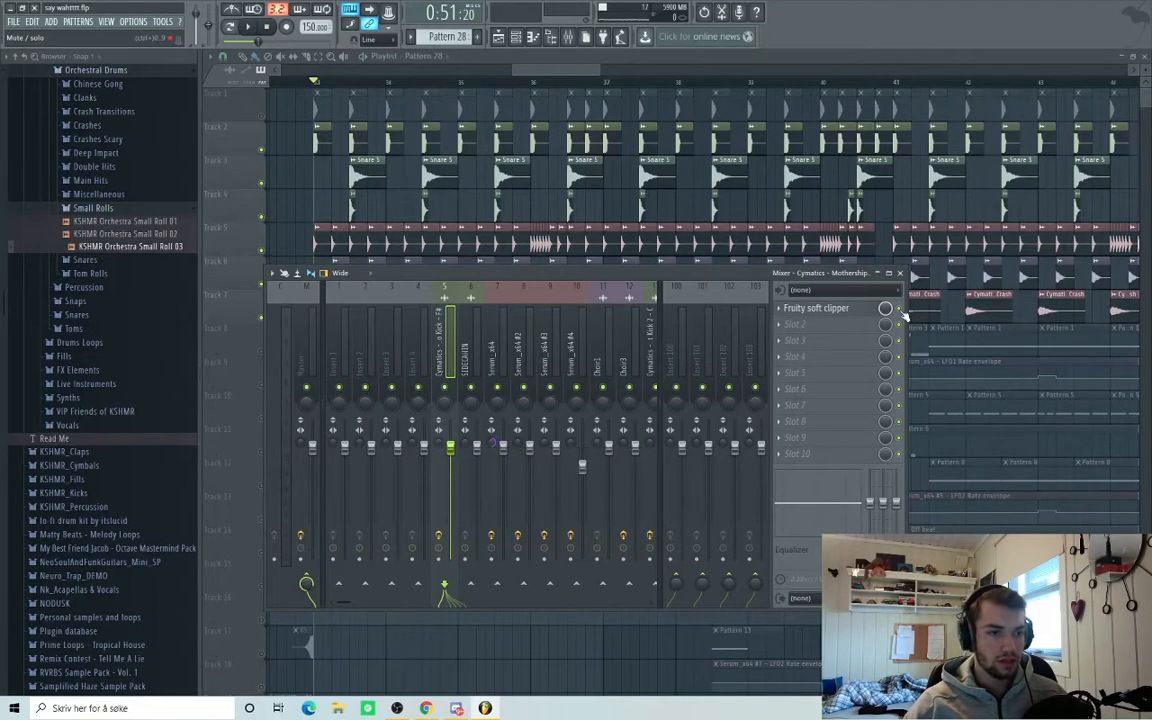
pyautogui.moveTo(643, 274); pyautogui.dragTo(713, 317)
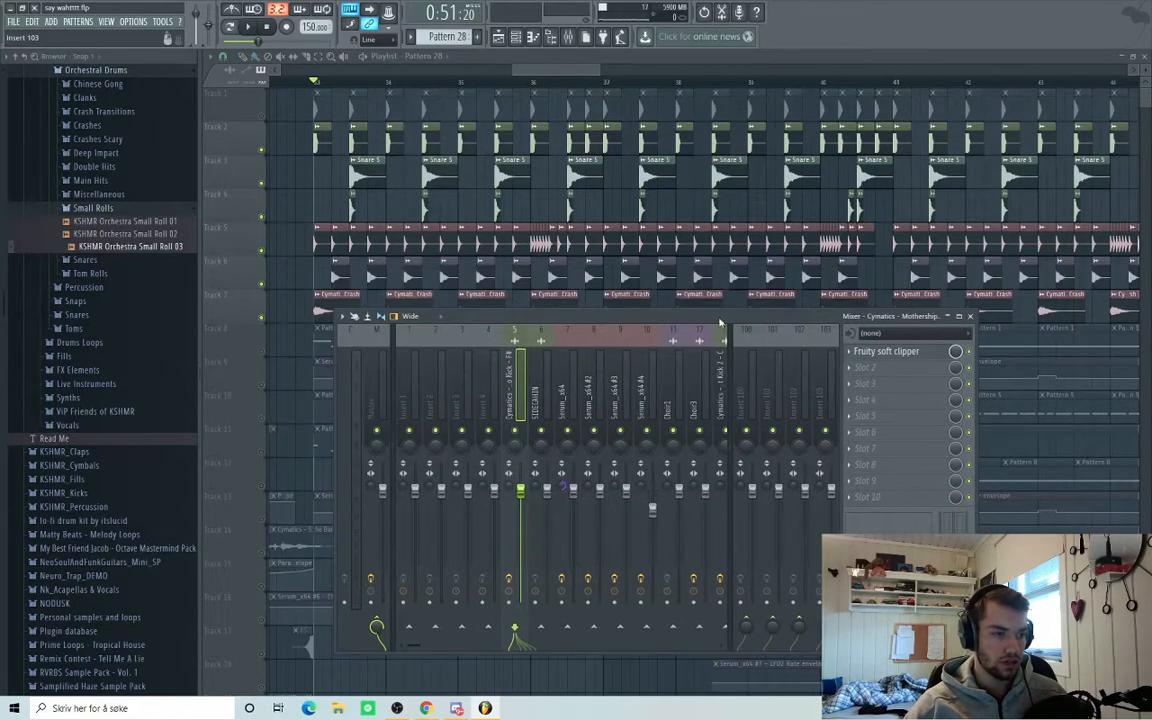
pyautogui.click(970, 352)
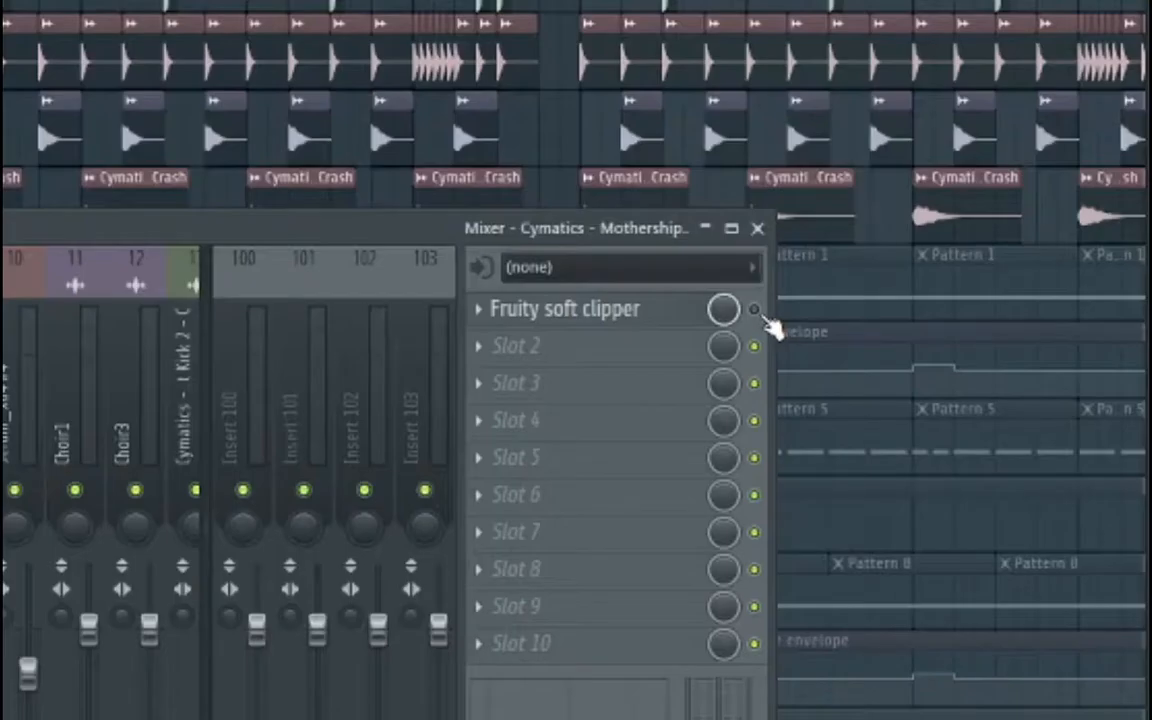
pyautogui.moveTo(11, 231); pyautogui.dragTo(0, 272)
pyautogui.click(725, 351)
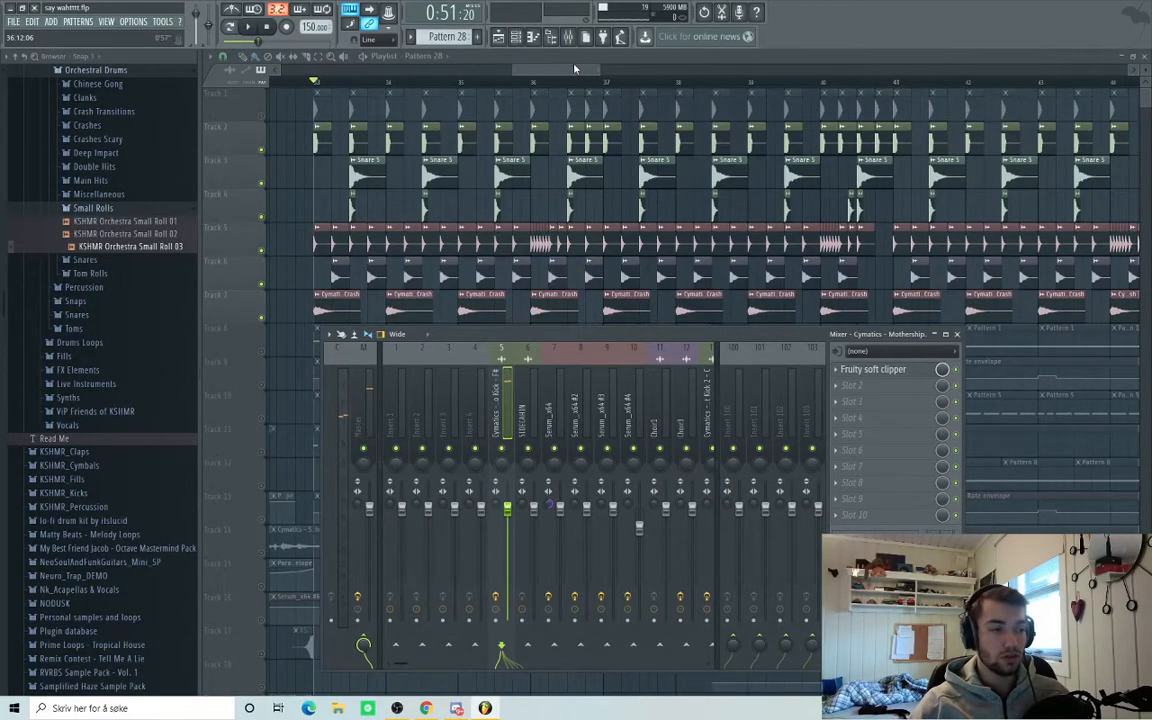
pyautogui.moveTo(552, 72); pyautogui.dragTo(554, 73)
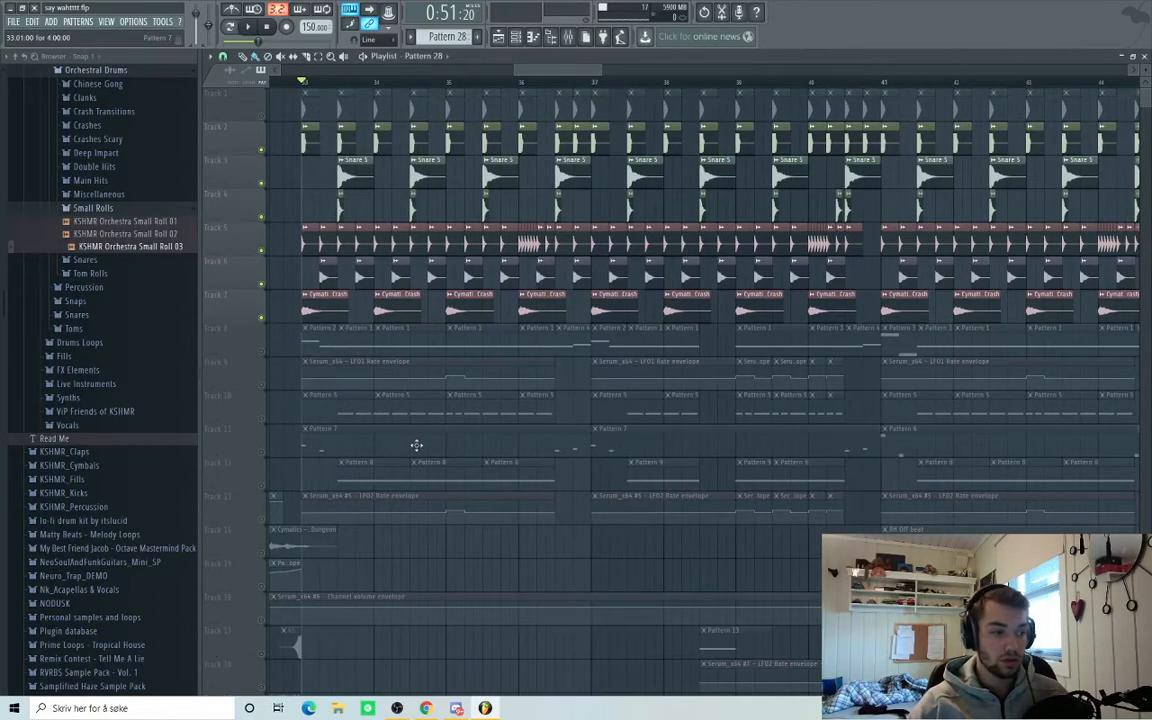
pyautogui.scroll(2, 440, 488)
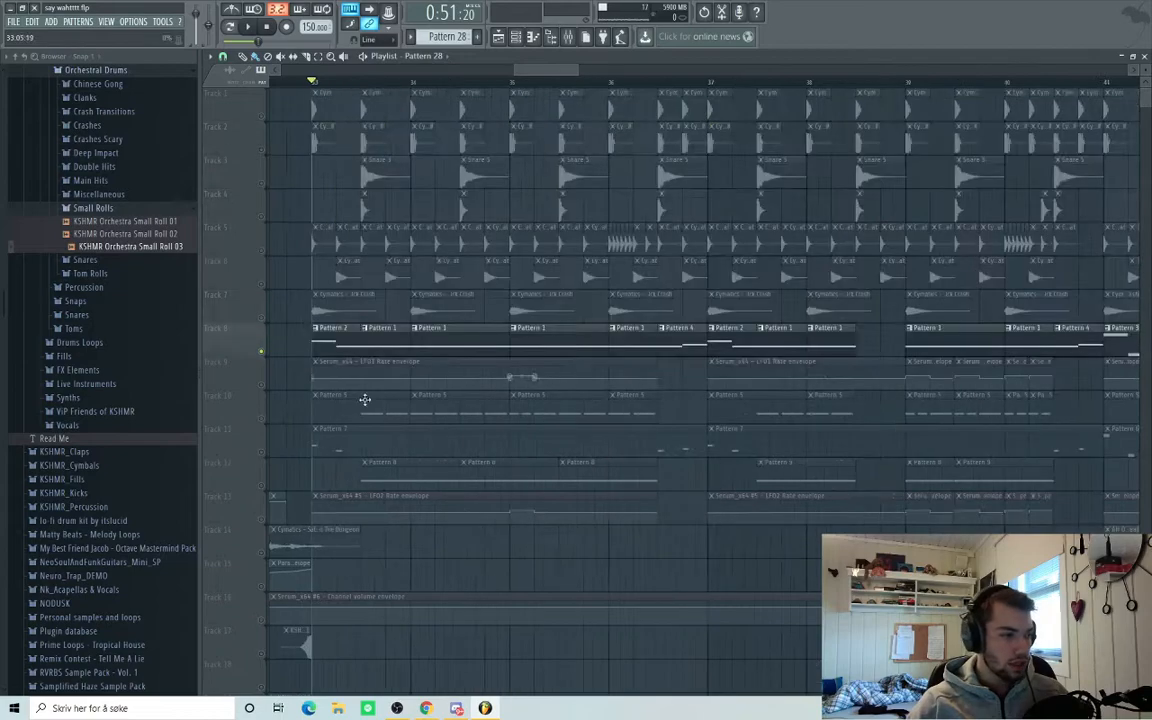
# Set the clip's source to Pattern 2 and open the Serum_x64 #2 synth.
pyautogui.click(317, 329)
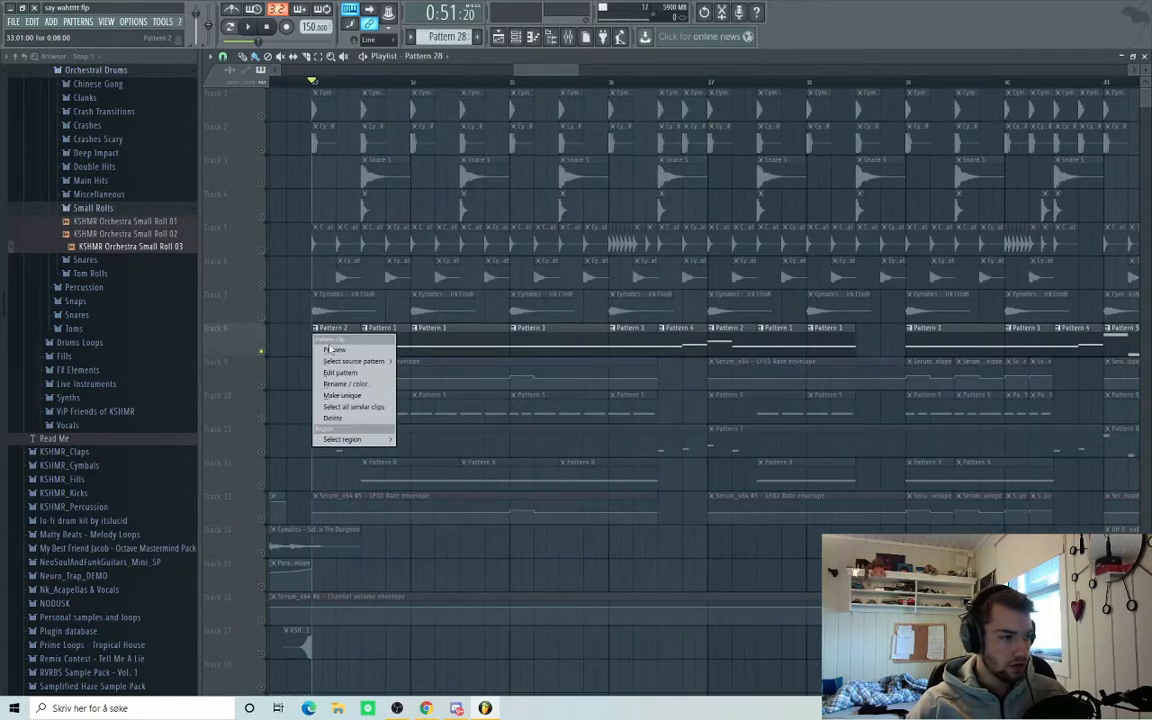
pyautogui.click(331, 347)
pyautogui.press('F6')
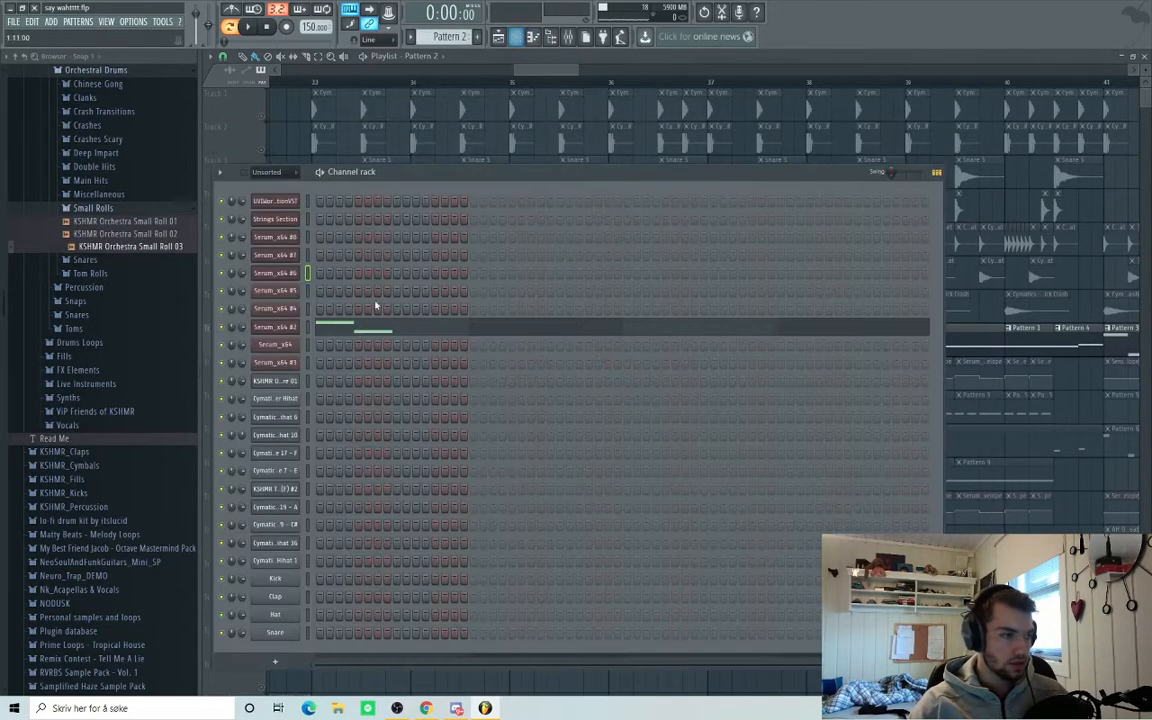
pyautogui.click(275, 327)
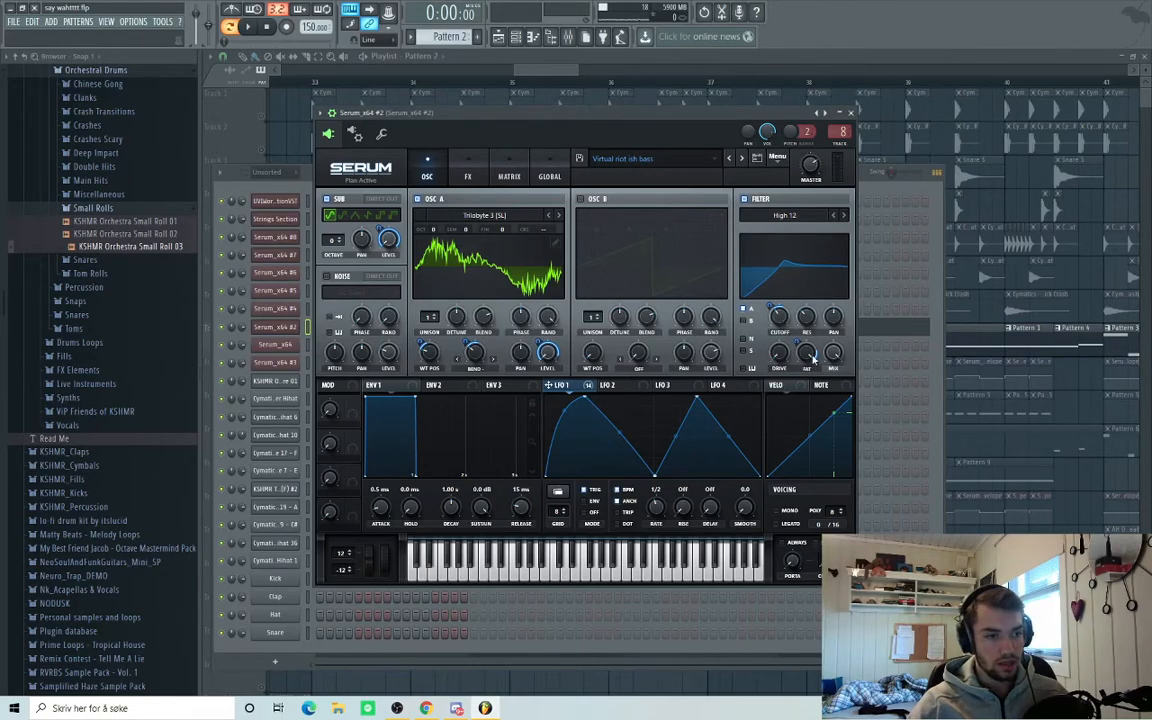
# Browse Serum's matrix and FX rack down to the EQ, then play the bass.
pyautogui.click(509, 176)
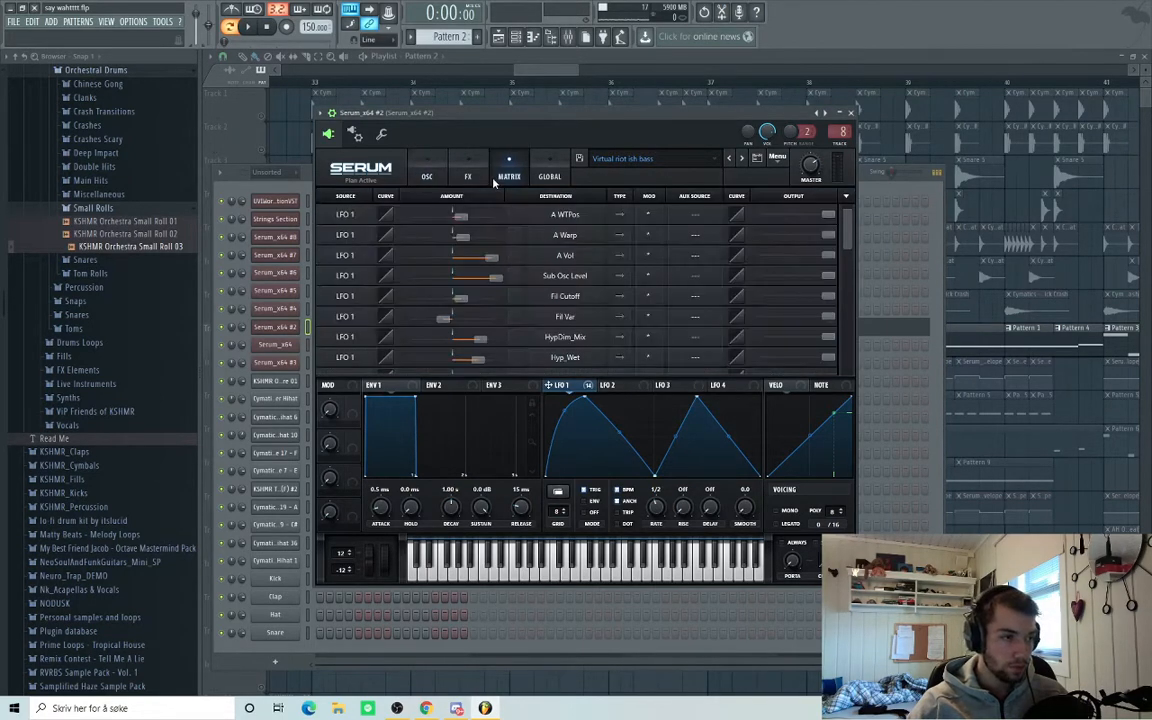
pyautogui.click(470, 177)
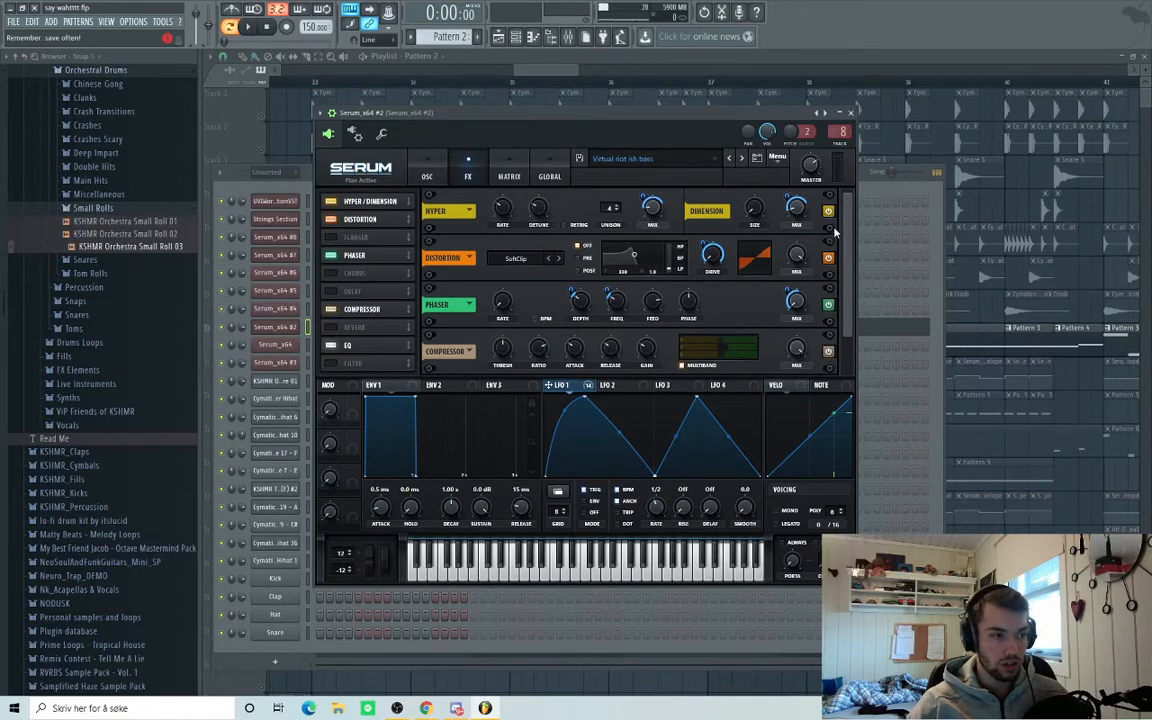
pyautogui.scroll(-2, 687, 222)
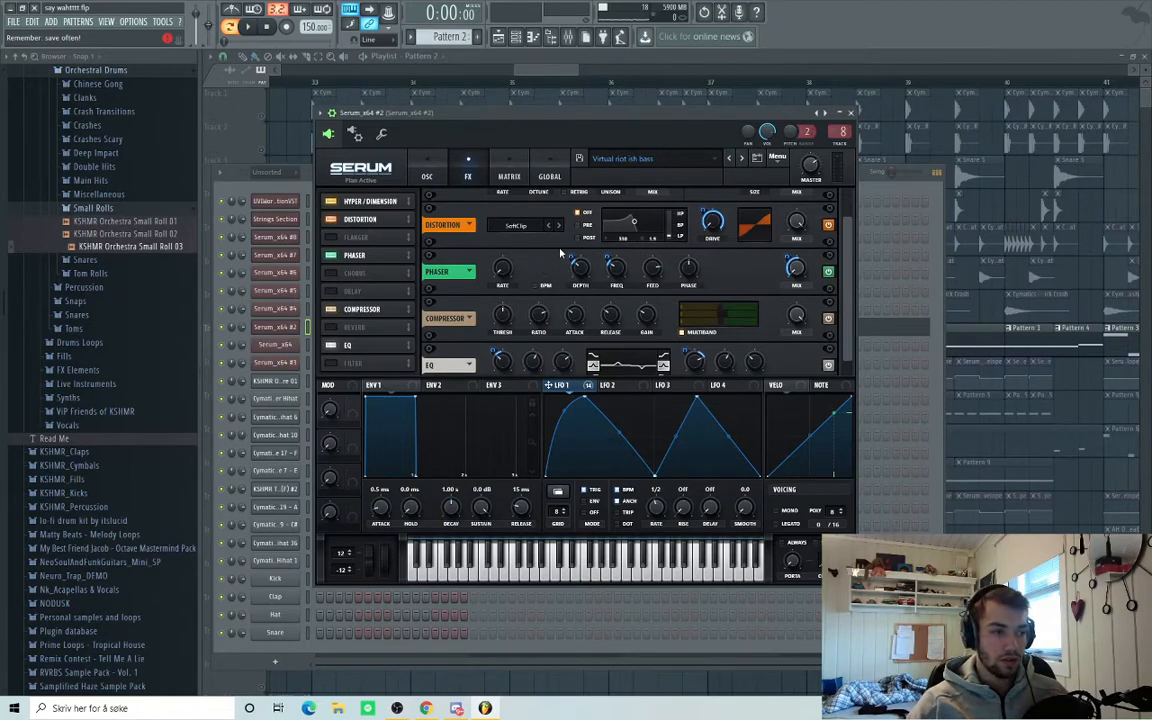
pyautogui.scroll(-1, 845, 316)
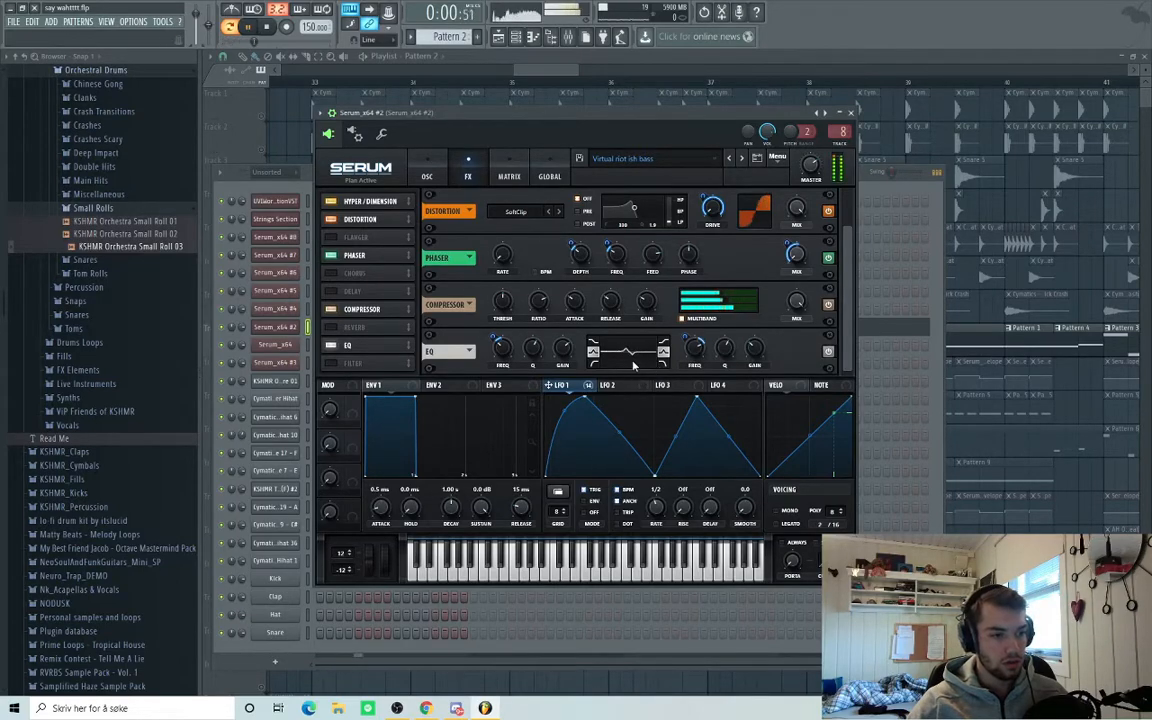
pyautogui.press('space')
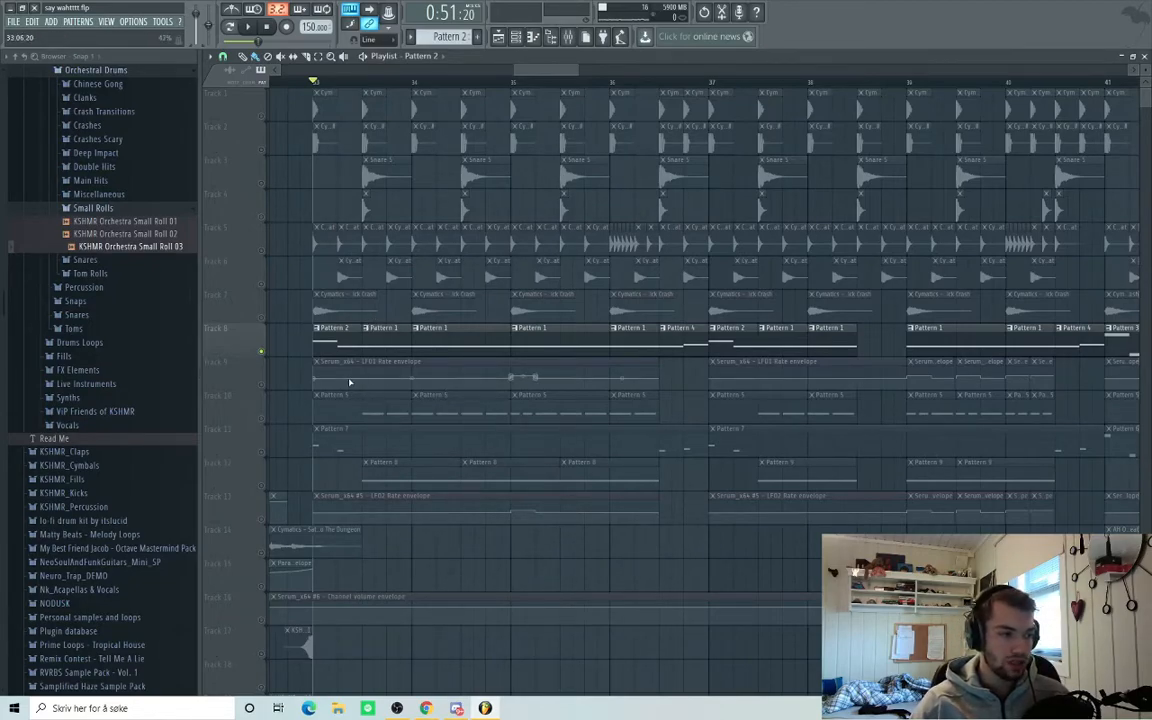
# Unmute drum tracks 1–7 and briefly play the arrangement.
pyautogui.moveTo(262, 301); pyautogui.dragTo(262, 116)
pyautogui.press('space')
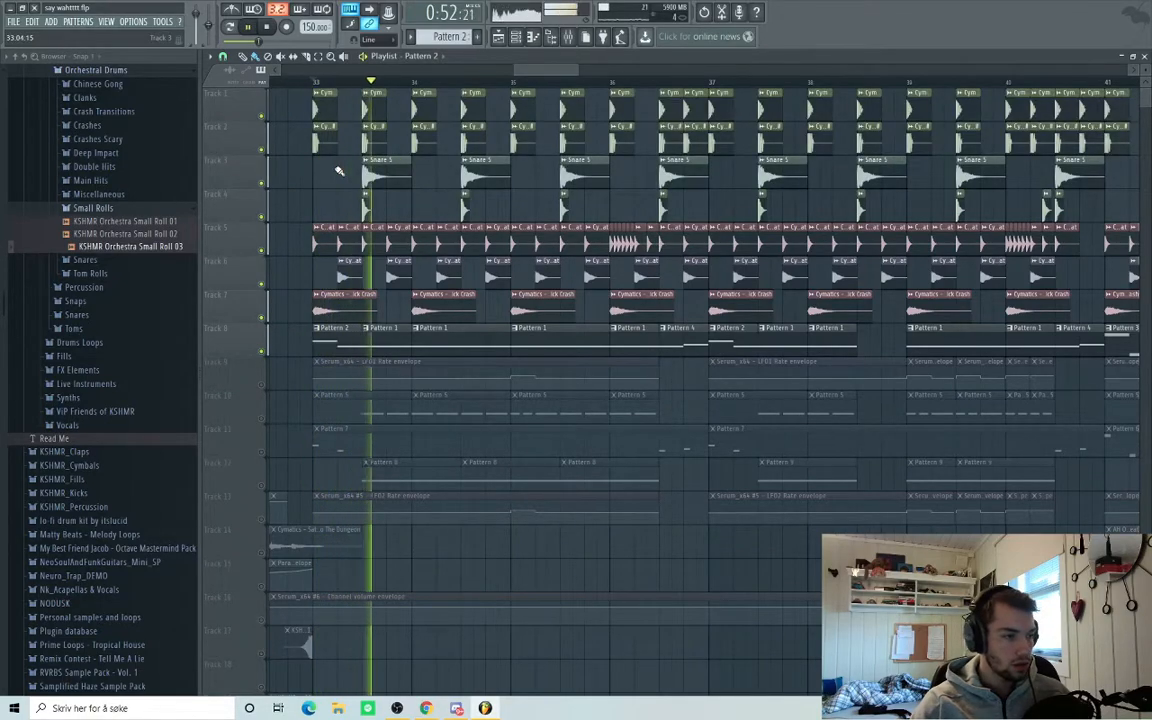
pyautogui.press('space')
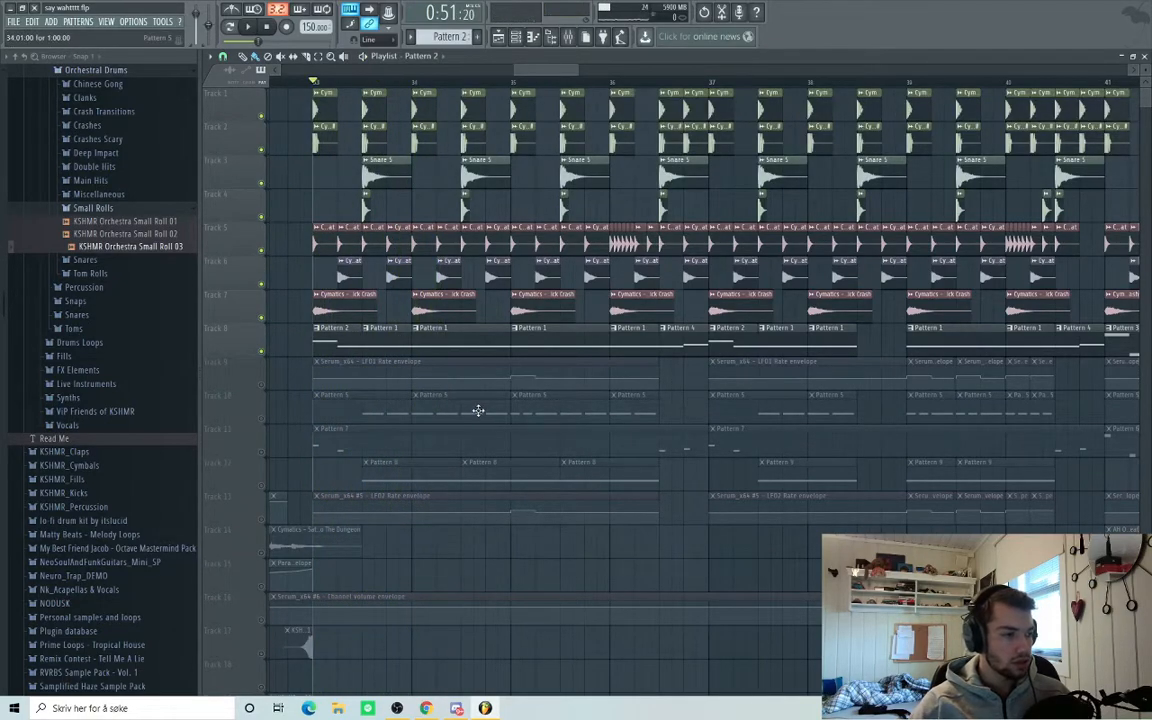
# Solo the Pattern 7 track (track 11) and audition it alone.
pyautogui.rightClick(262, 452)
pyautogui.press('space')
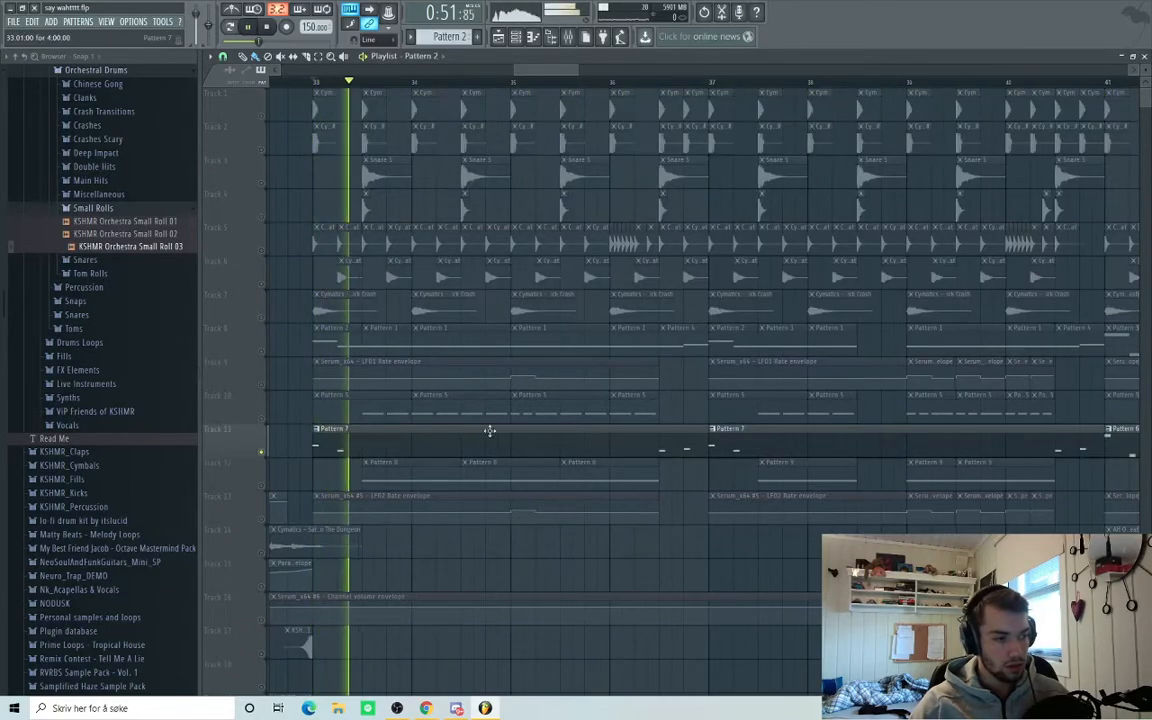
pyautogui.press('space')
# Open the Pattern 7 clip and its Serum_x64 #4 hard brass synth from the channel rack.
pyautogui.doubleClick(347, 442)
pyautogui.press('F6')
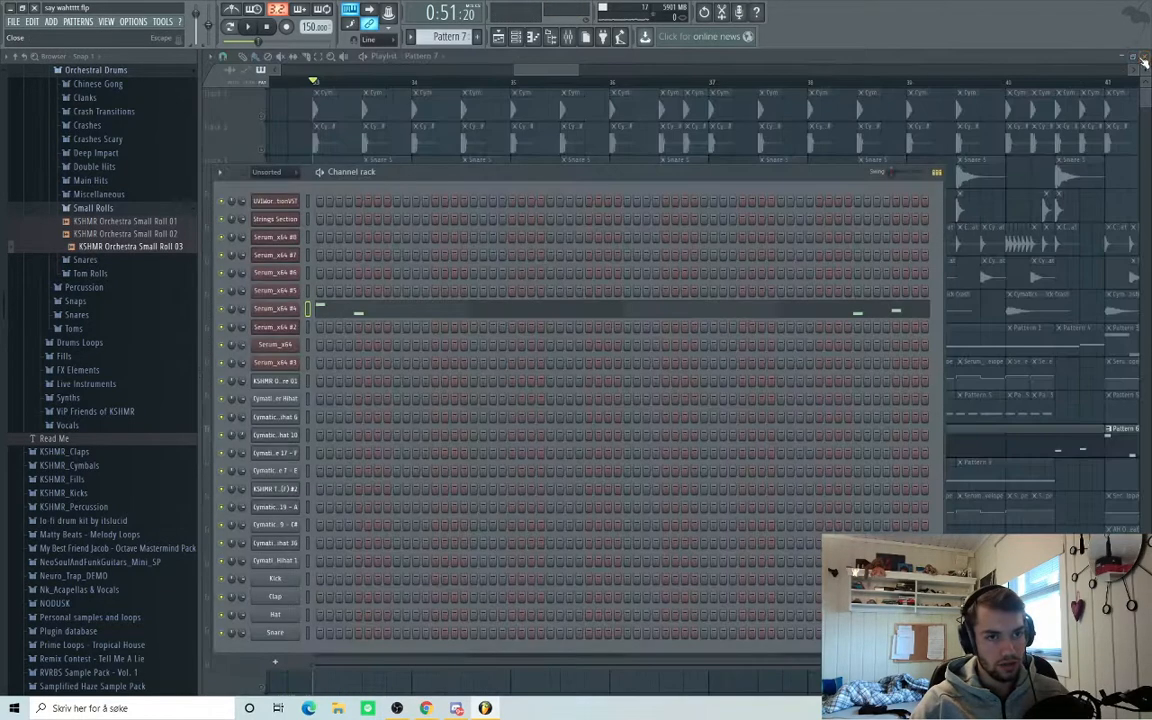
pyautogui.click(295, 310)
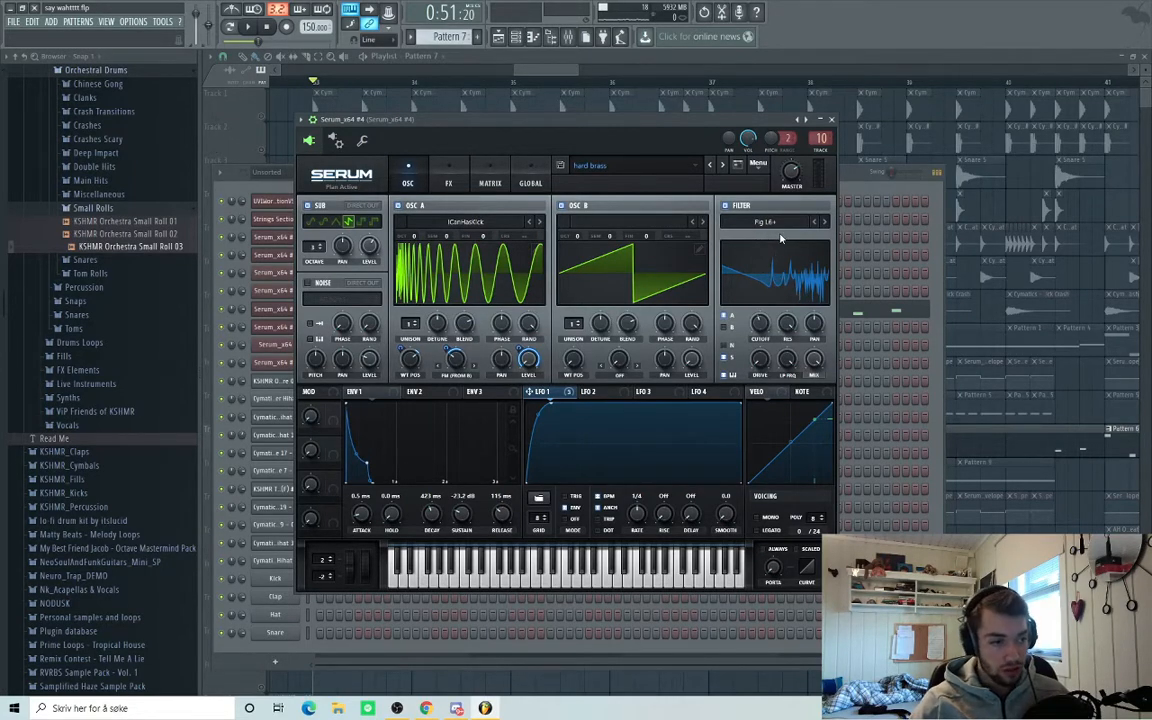
# Play the hard brass patch while viewing its Serum FX chain, then bring the channel rack forward.
pyautogui.click(448, 183)
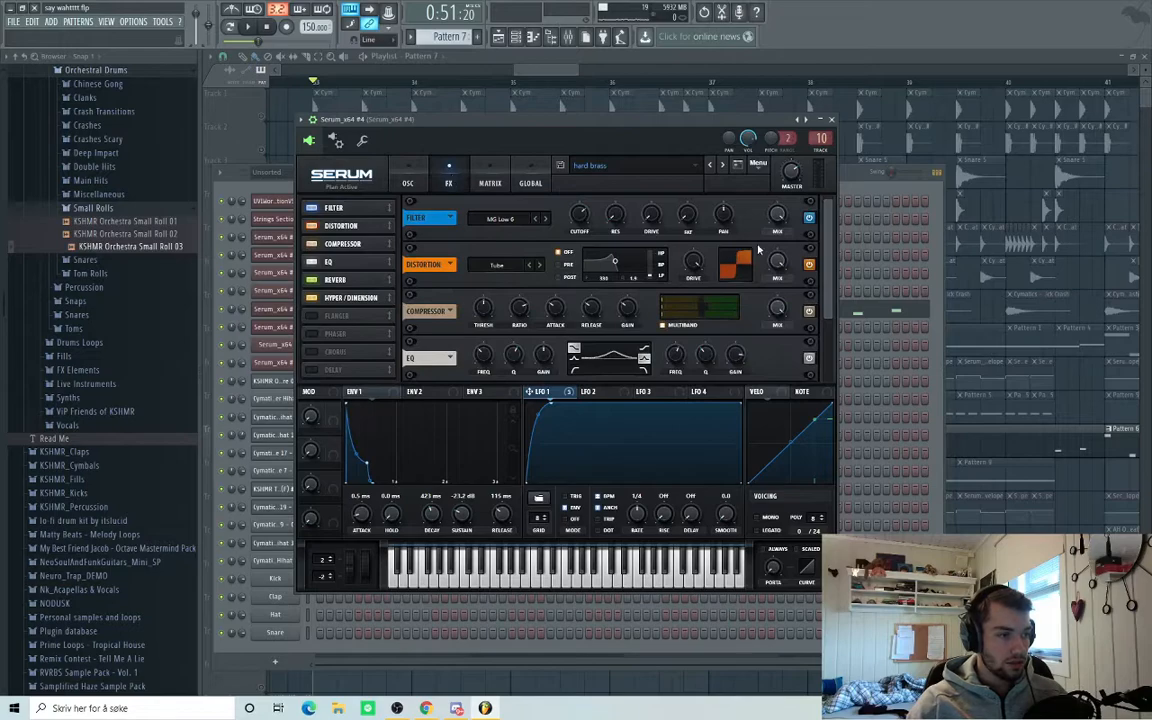
pyautogui.scroll(-2, 828, 275)
pyautogui.scroll(-1, 828, 275)
pyautogui.moveTo(824, 305)
pyautogui.mouseDown()
pyautogui.moveTo(827, 264)
pyautogui.moveTo(824, 310)
pyautogui.mouseUp()
pyautogui.press('space')
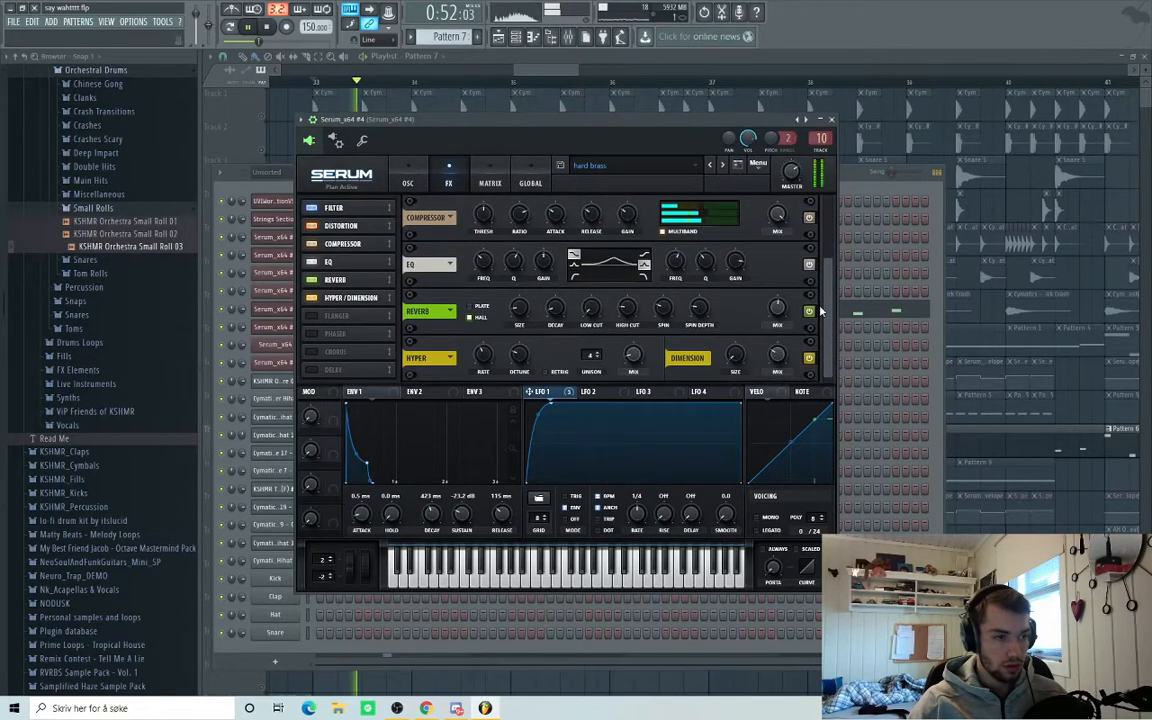
pyautogui.click(868, 175)
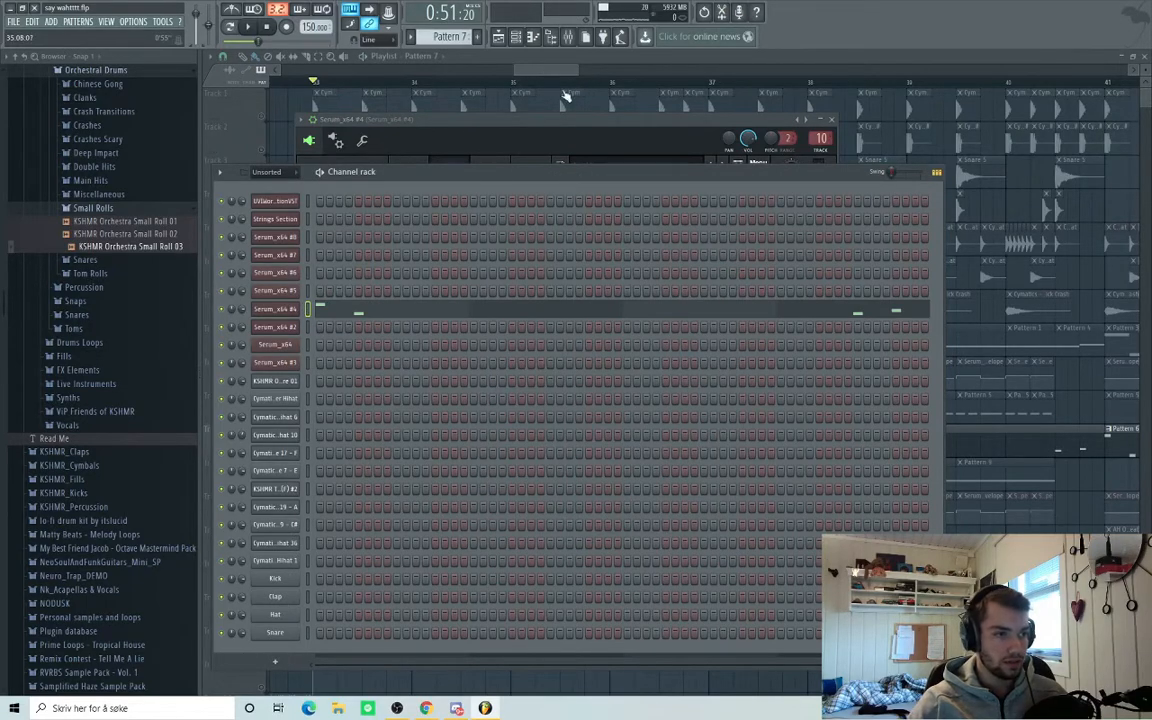
# Unmute track 8 and the LFO1 and LFO2 Rate envelope tracks 9 and 13.
pyautogui.moveTo(546, 70); pyautogui.dragTo(538, 72)
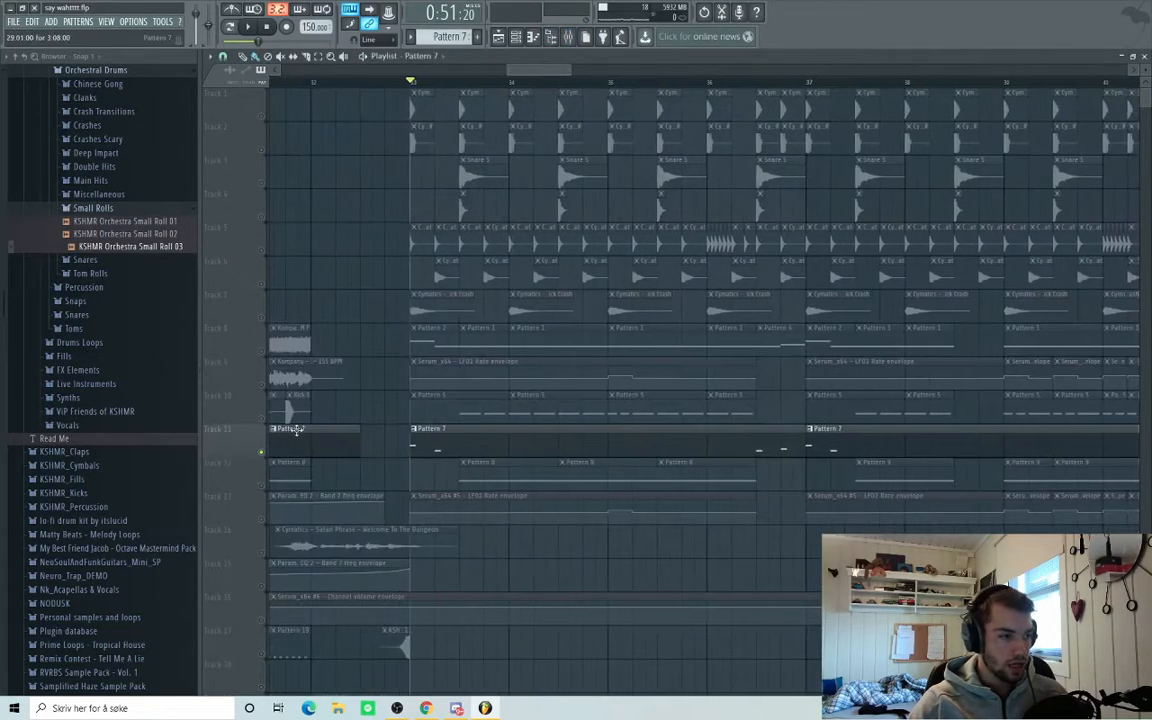
pyautogui.click(262, 352)
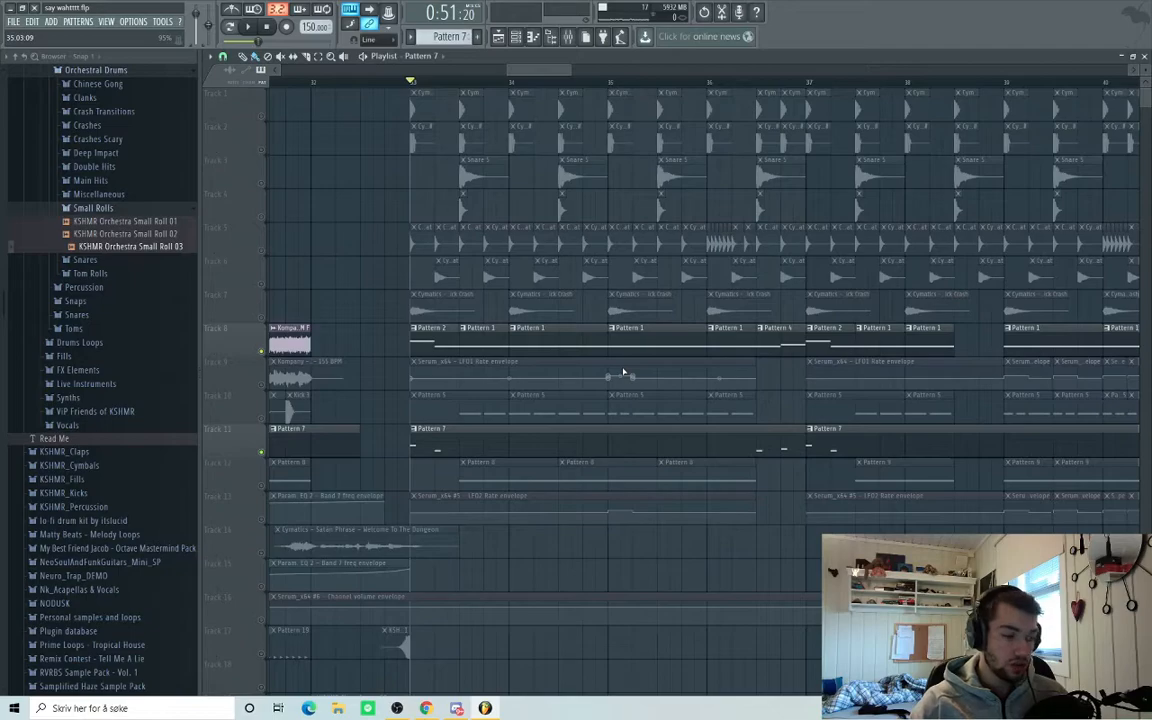
pyautogui.scroll(2, 851, 330)
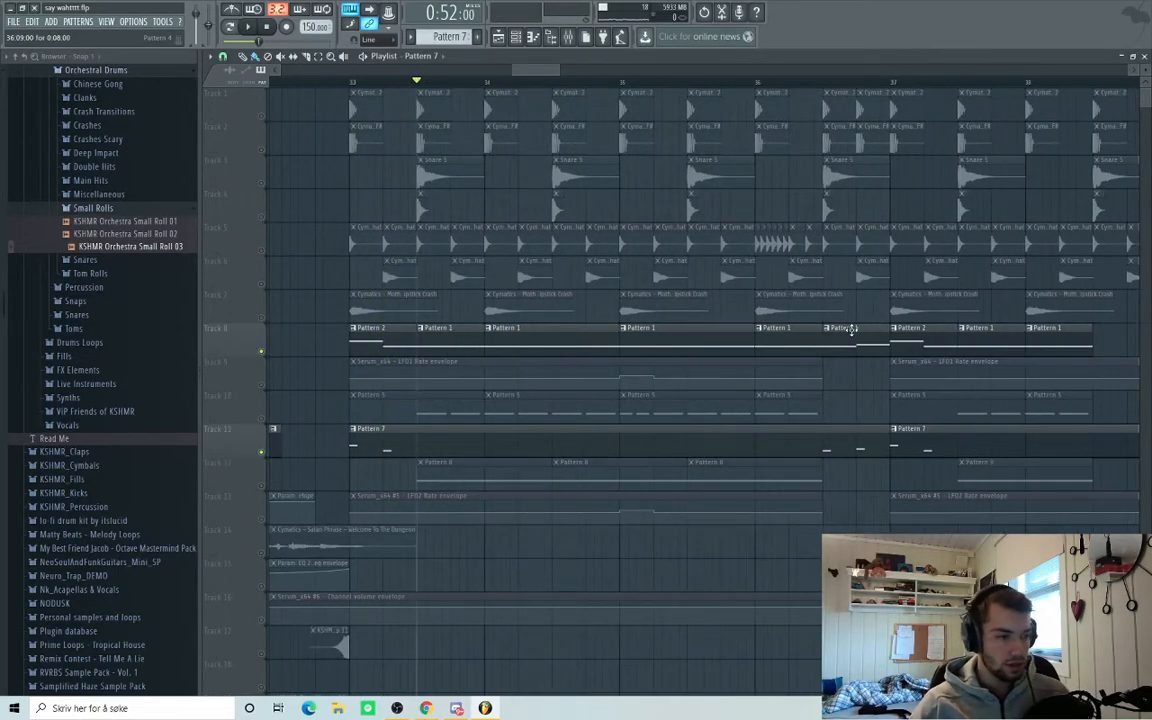
pyautogui.click(261, 388)
pyautogui.click(262, 519)
# Audition the unmuted tracks, then open the epic riddim bass Serum editor and reposition it.
pyautogui.press('space')
pyautogui.scroll(-1, 488, 499)
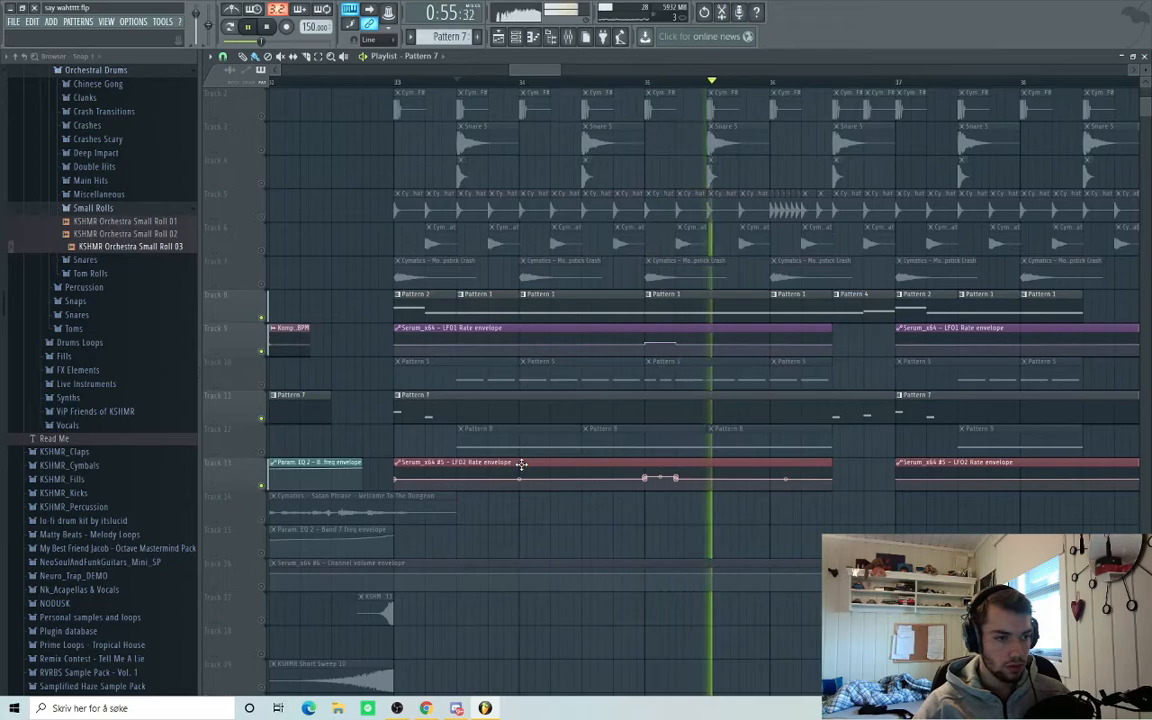
pyautogui.press('space')
pyautogui.press('F6')
pyautogui.moveTo(631, 151); pyautogui.dragTo(642, 107)
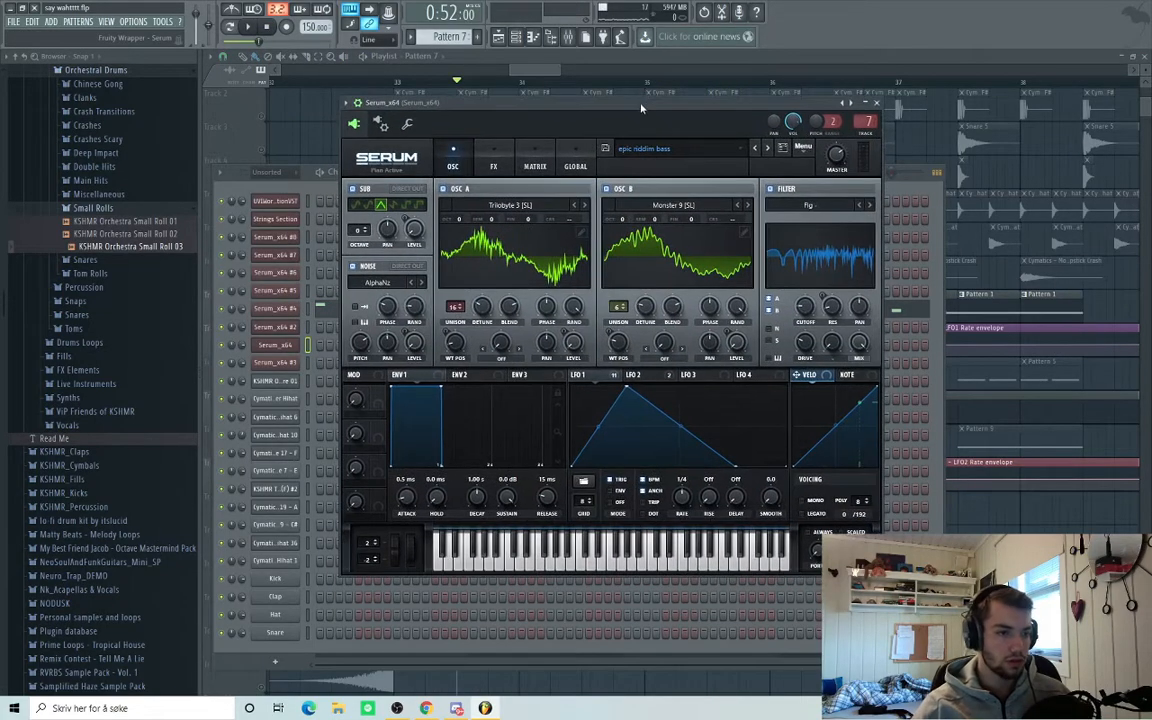
# Compare the riddim bass's ramp LFO 2 and triangle LFO 1, then scroll its FX chain to the HP 12 filter.
pyautogui.click(651, 379)
pyautogui.click(611, 379)
pyautogui.click(636, 380)
pyautogui.click(618, 380)
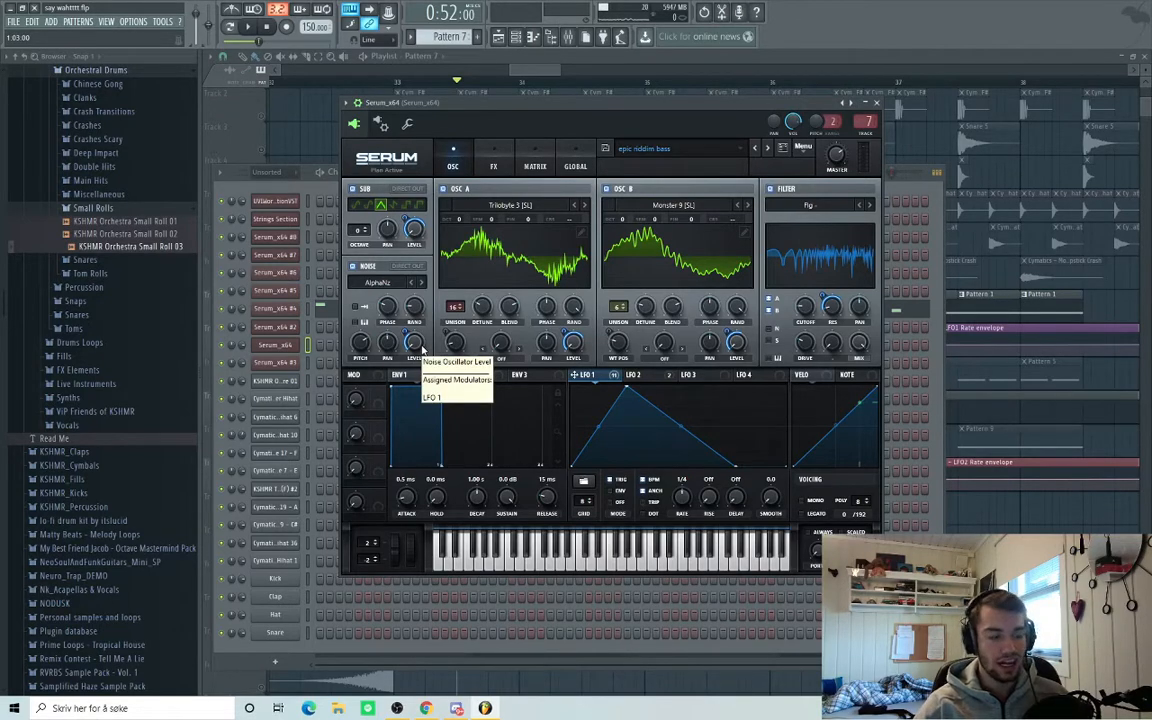
pyautogui.click(493, 166)
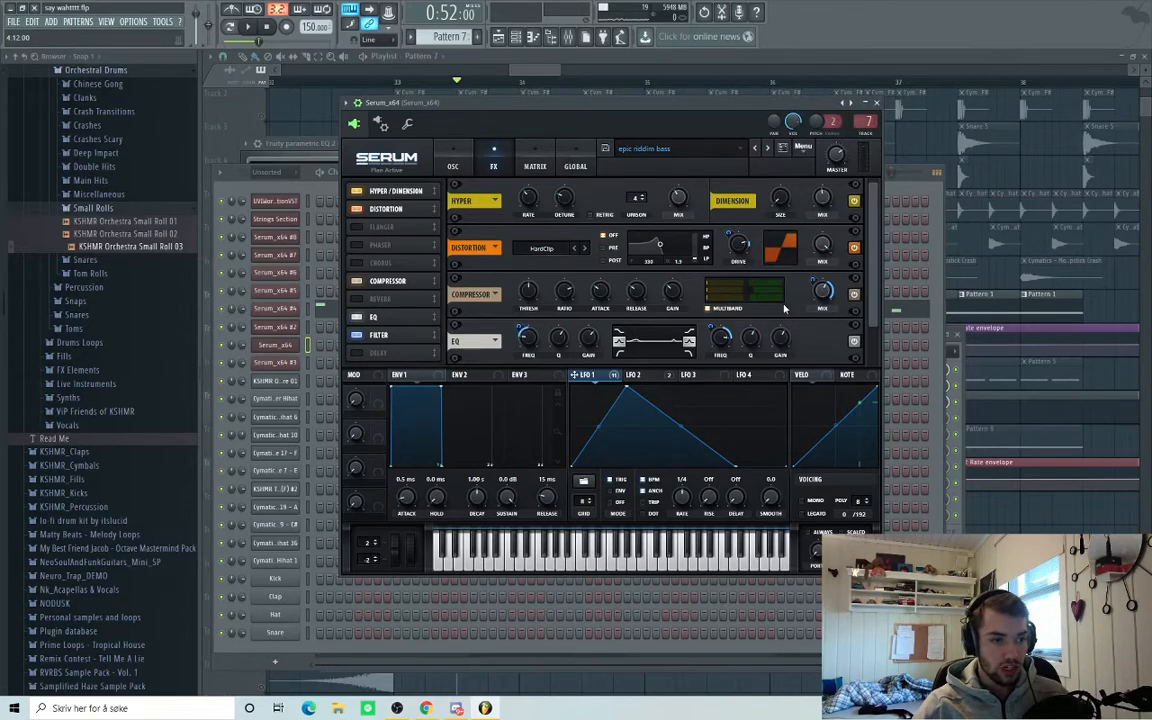
pyautogui.scroll(-2, 876, 245)
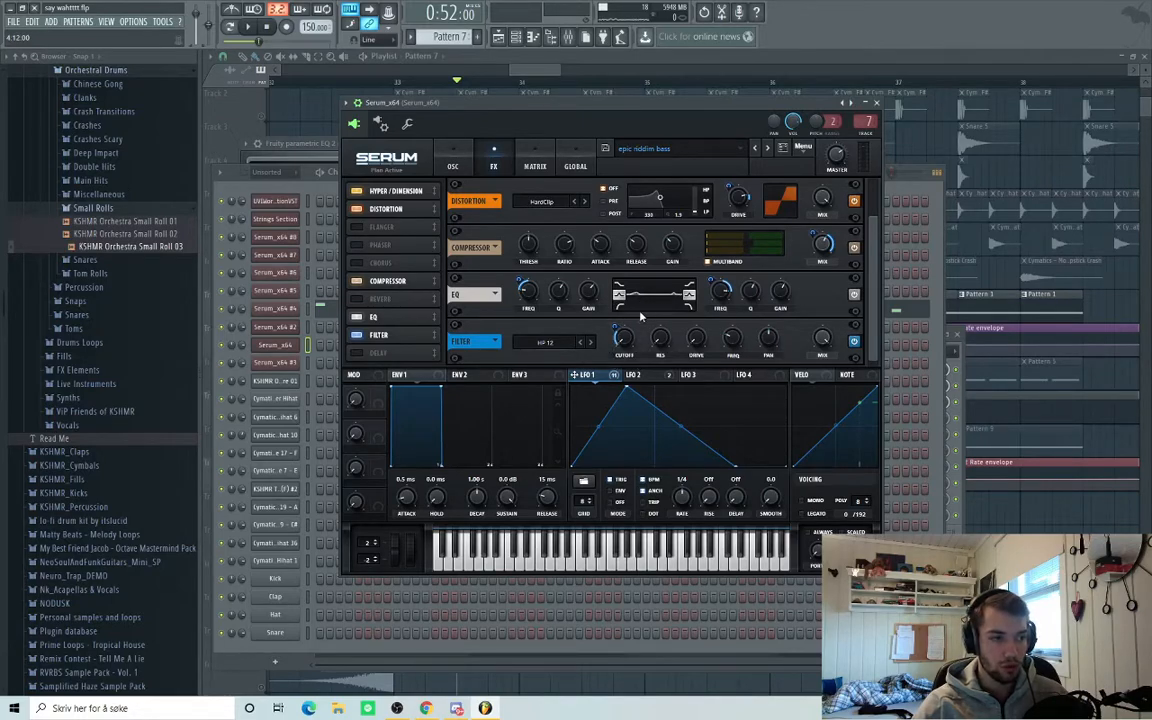
# On the OSC page, compare the 1/4 triangle LFO 1 with the 1/2 ramp LFO 2.
pyautogui.click(453, 166)
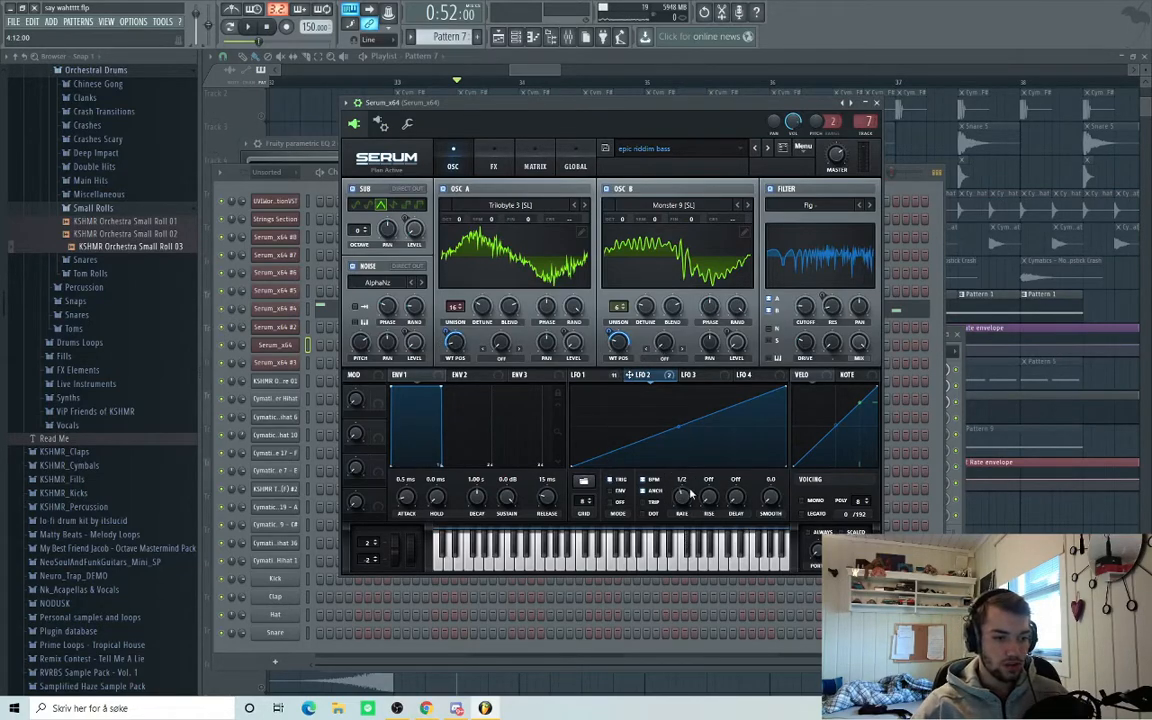
pyautogui.click(588, 375)
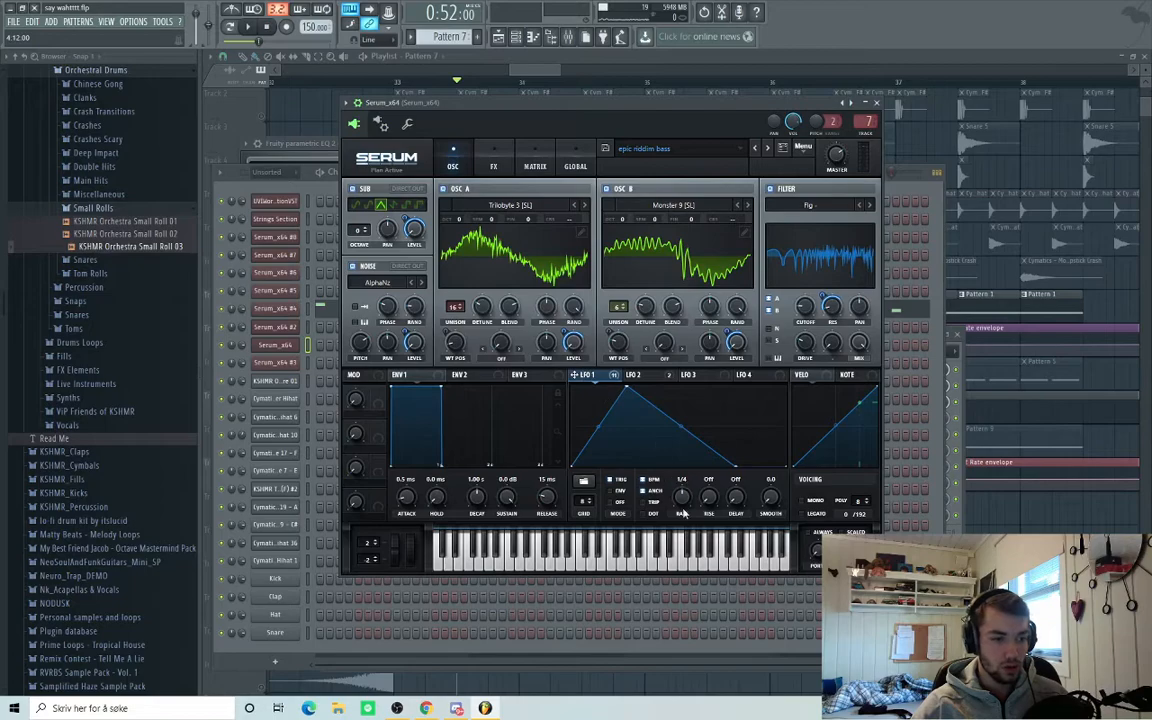
pyautogui.click(640, 375)
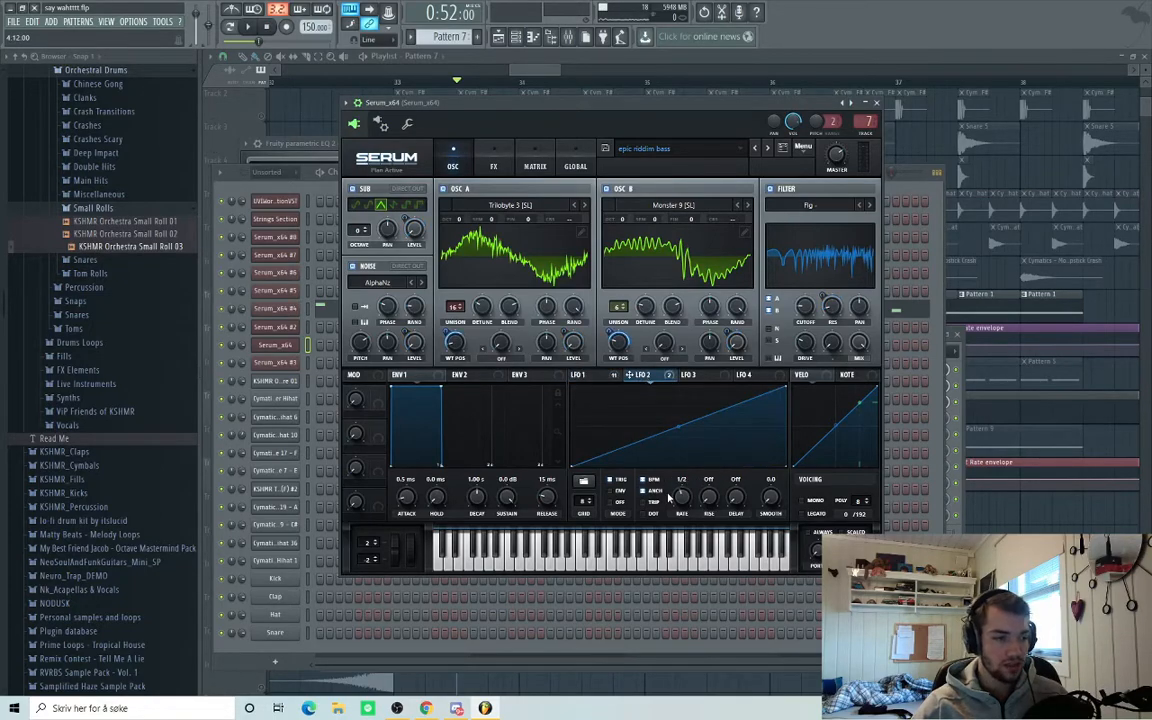
pyautogui.click(588, 375)
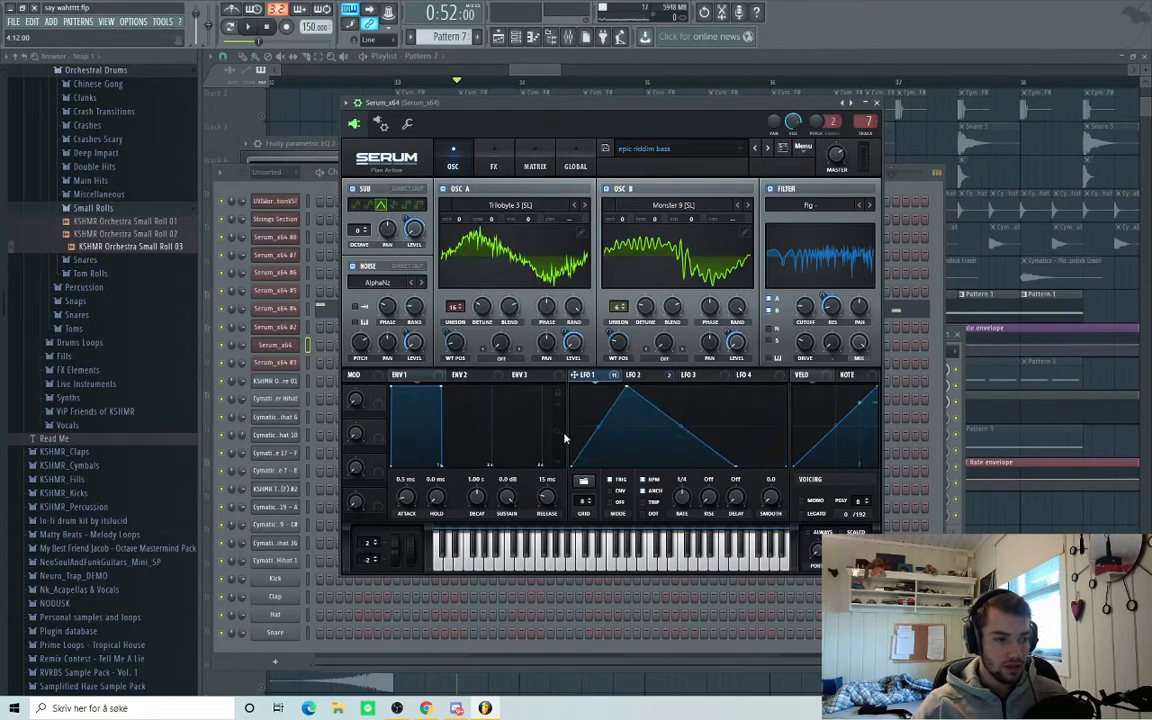
pyautogui.click(642, 377)
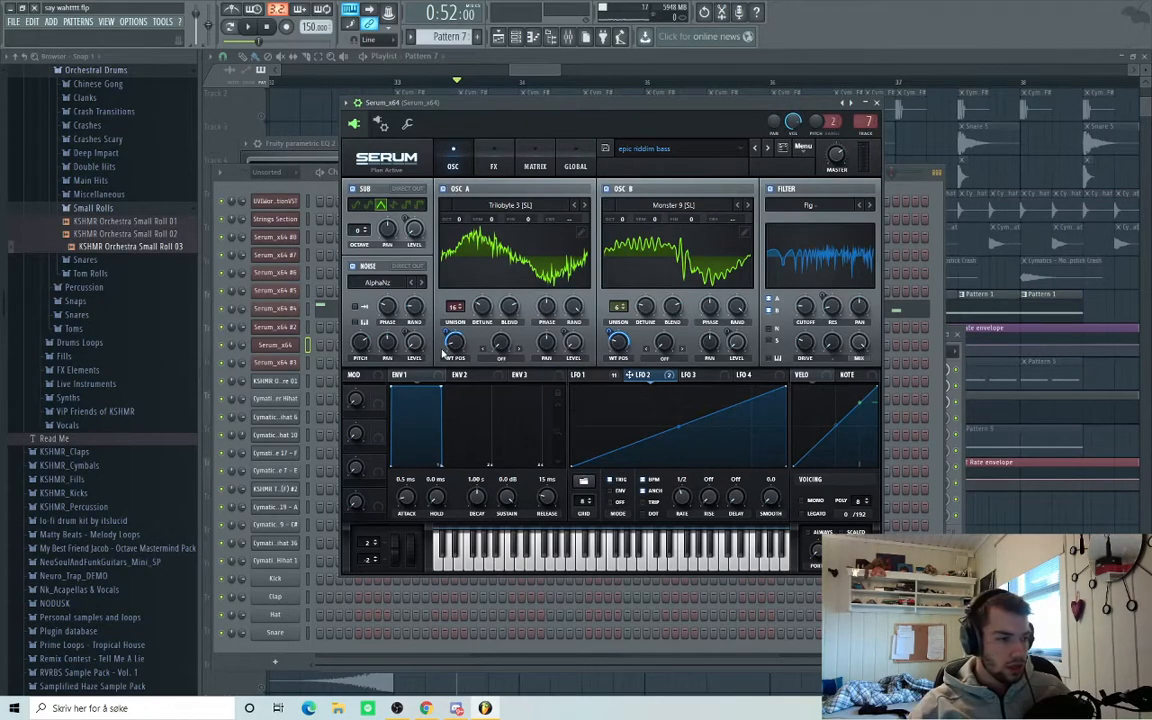
pyautogui.click(580, 375)
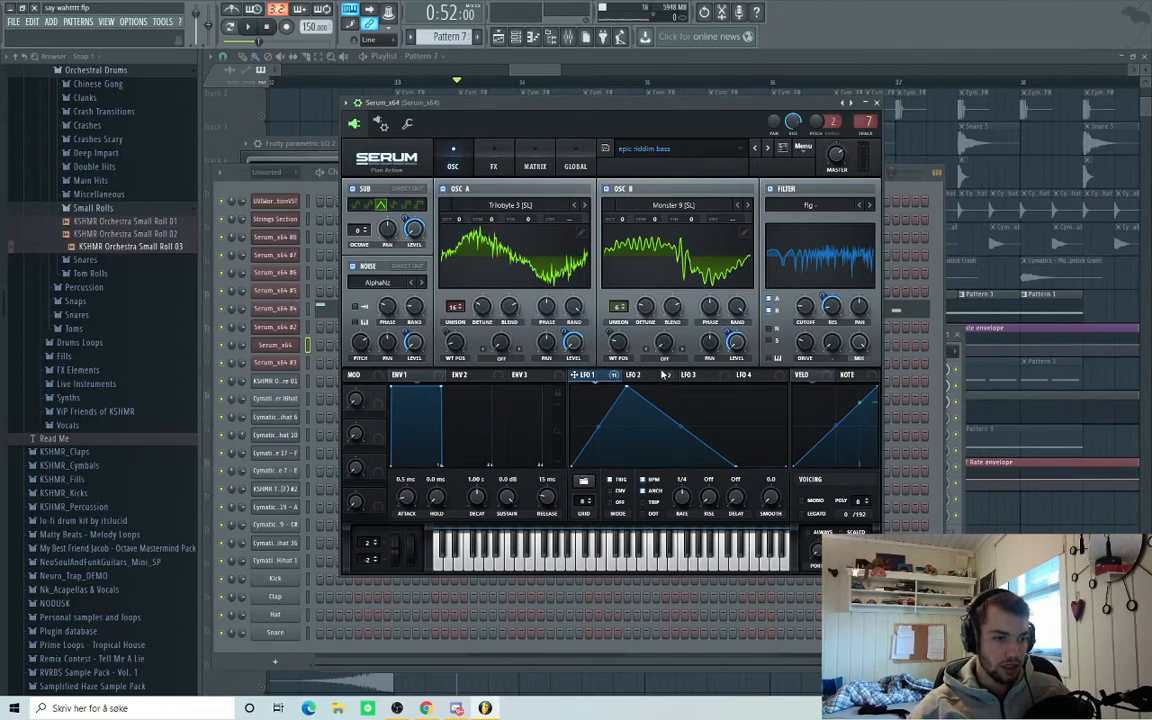
pyautogui.click(658, 379)
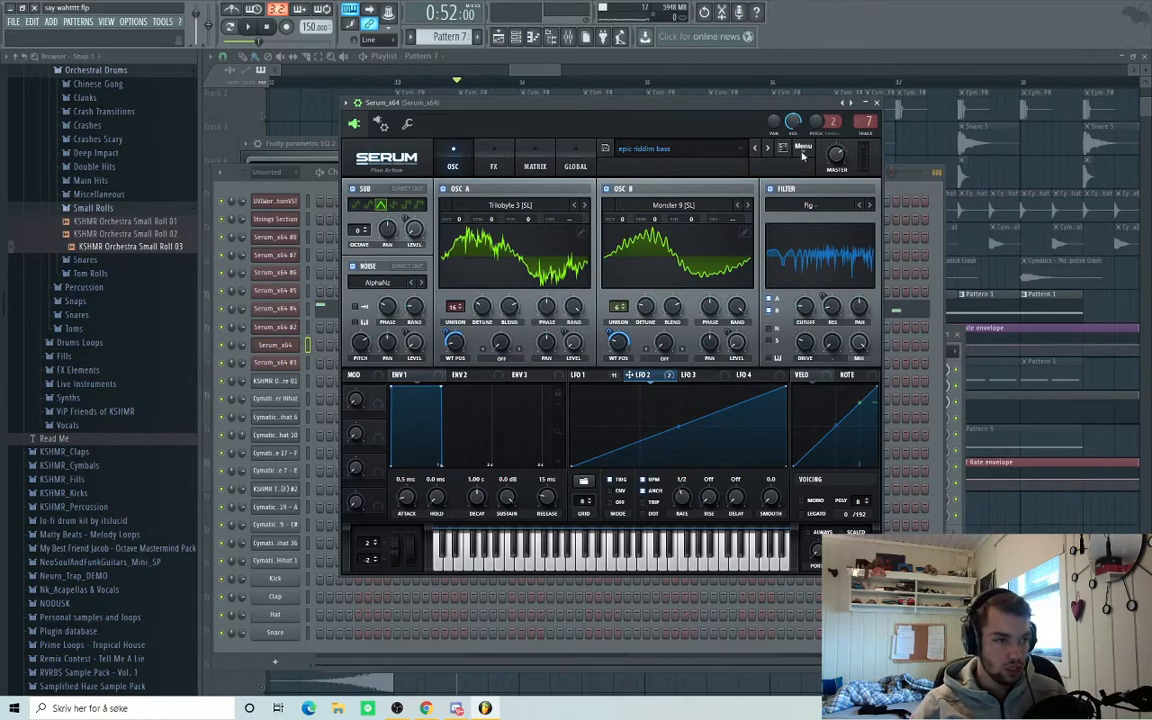
# Return to the playlist showing the LFO1 and LFO2 rate envelopes.
pyautogui.click(912, 188)
pyautogui.press('F5')
pyautogui.hscroll(1, 340, 329)
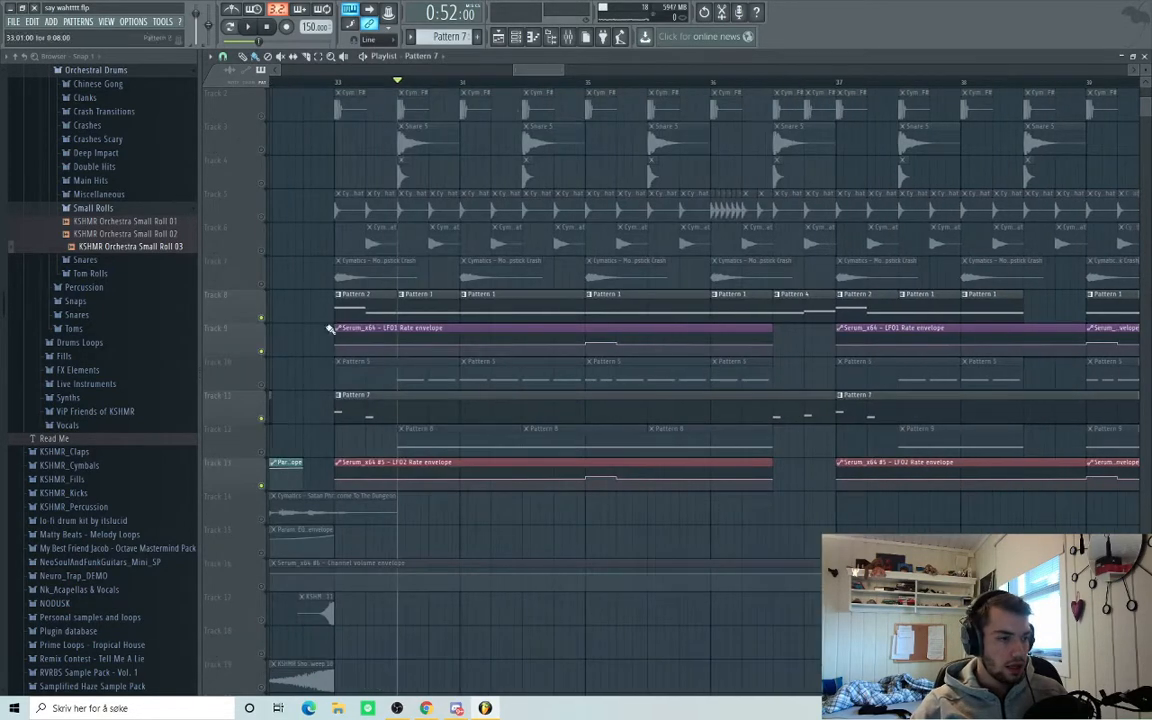
# Solo track 10 and unmute track 8, auditioning each change.
pyautogui.rightClick(262, 385)
pyautogui.press('space')
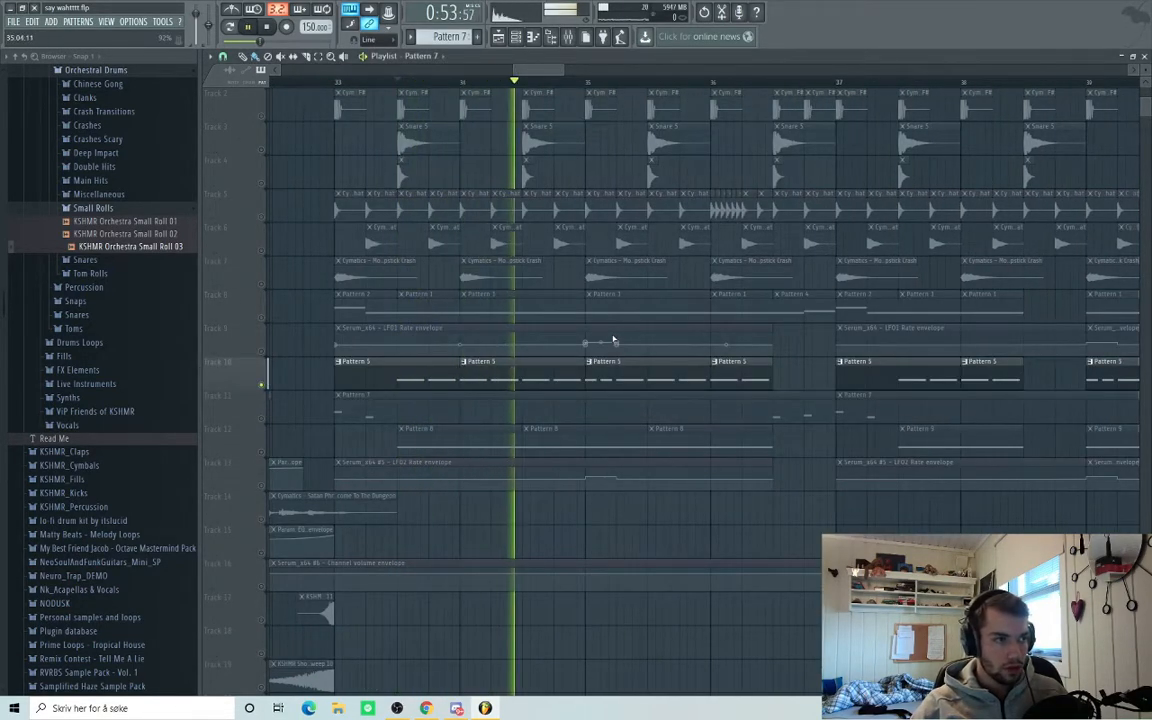
pyautogui.press('space')
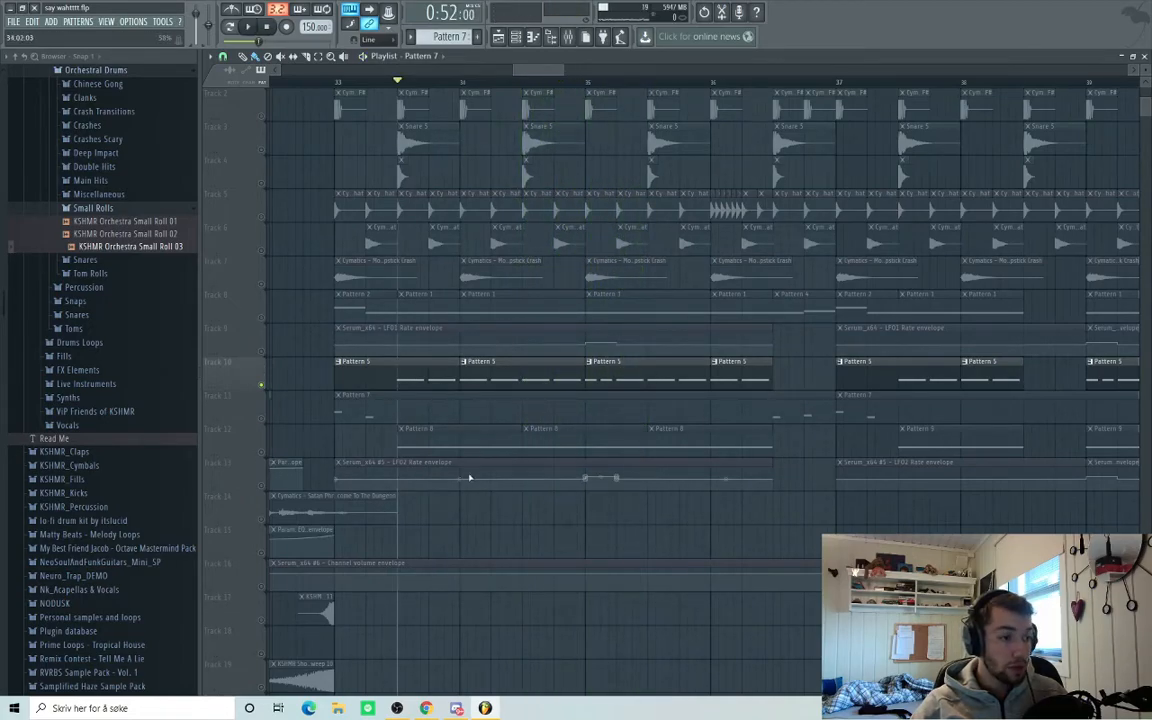
pyautogui.click(261, 318)
pyautogui.press('space')
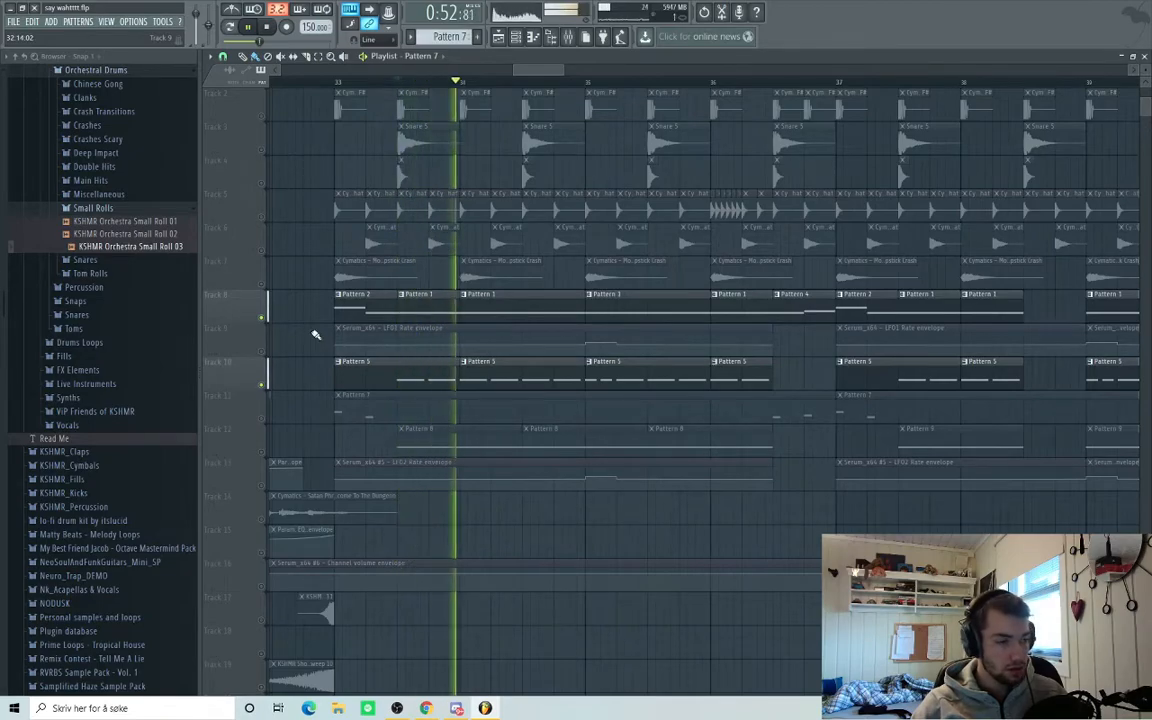
pyautogui.press('space')
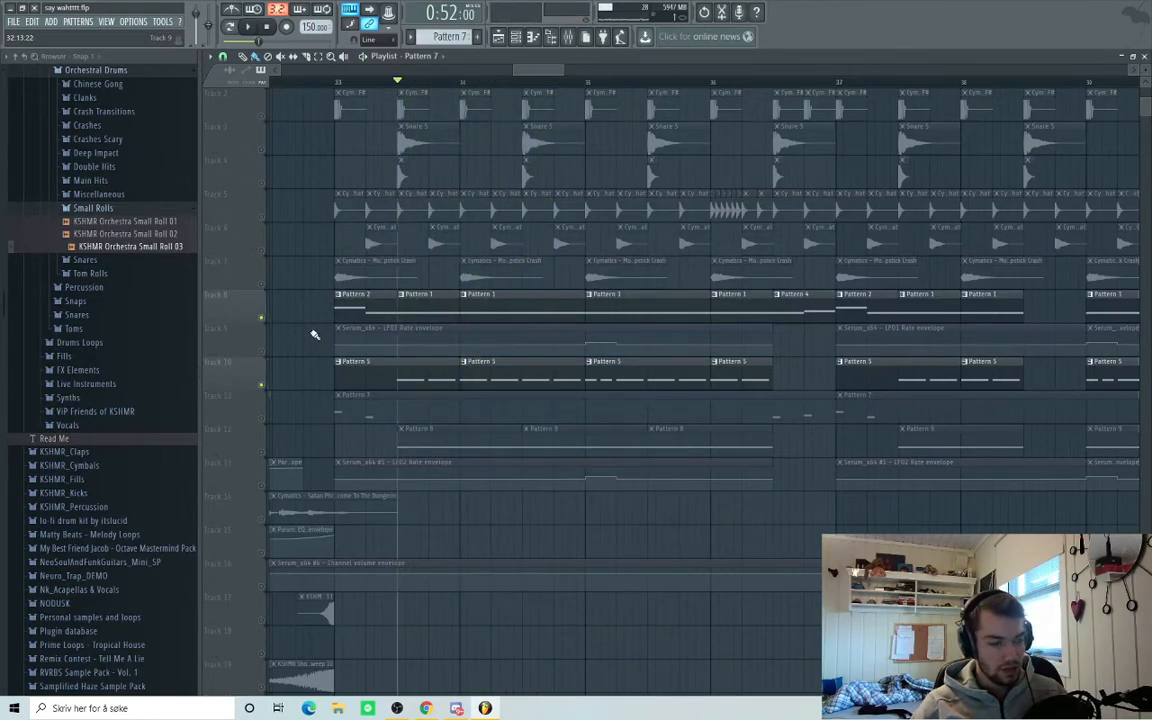
# Unmute tracks 9 and 13, solo track 12, play them, and open the channel rack.
pyautogui.click(261, 351)
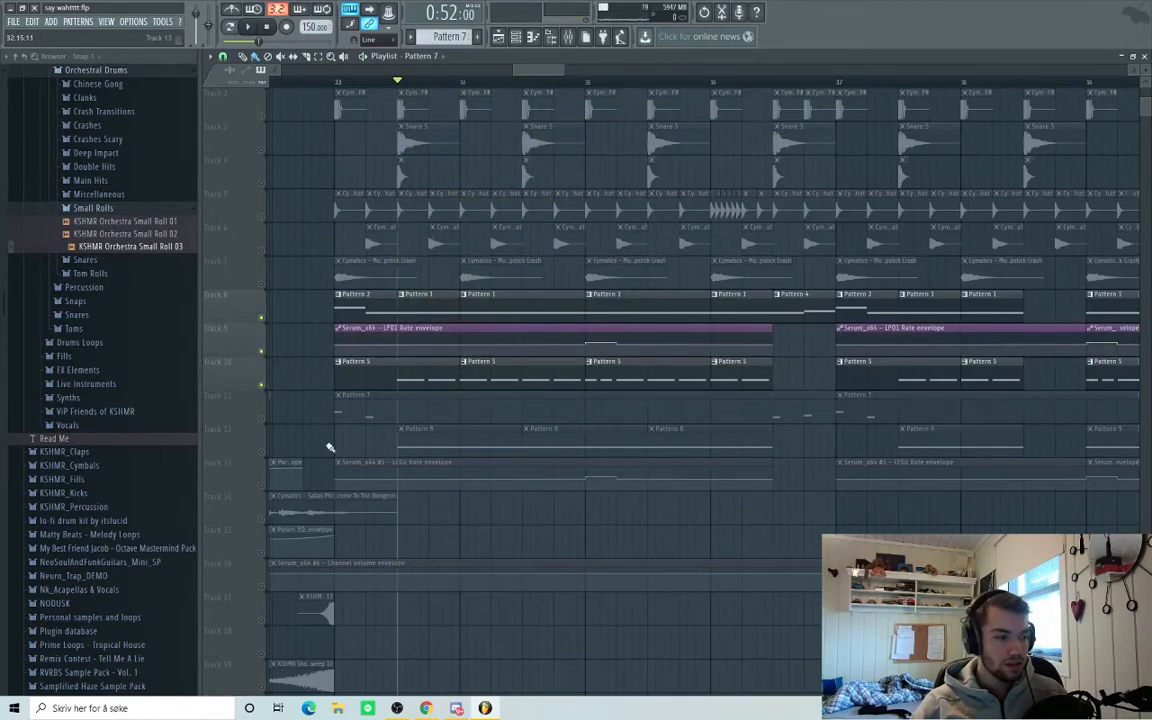
pyautogui.rightClick(261, 453)
pyautogui.click(262, 486)
pyautogui.press('space')
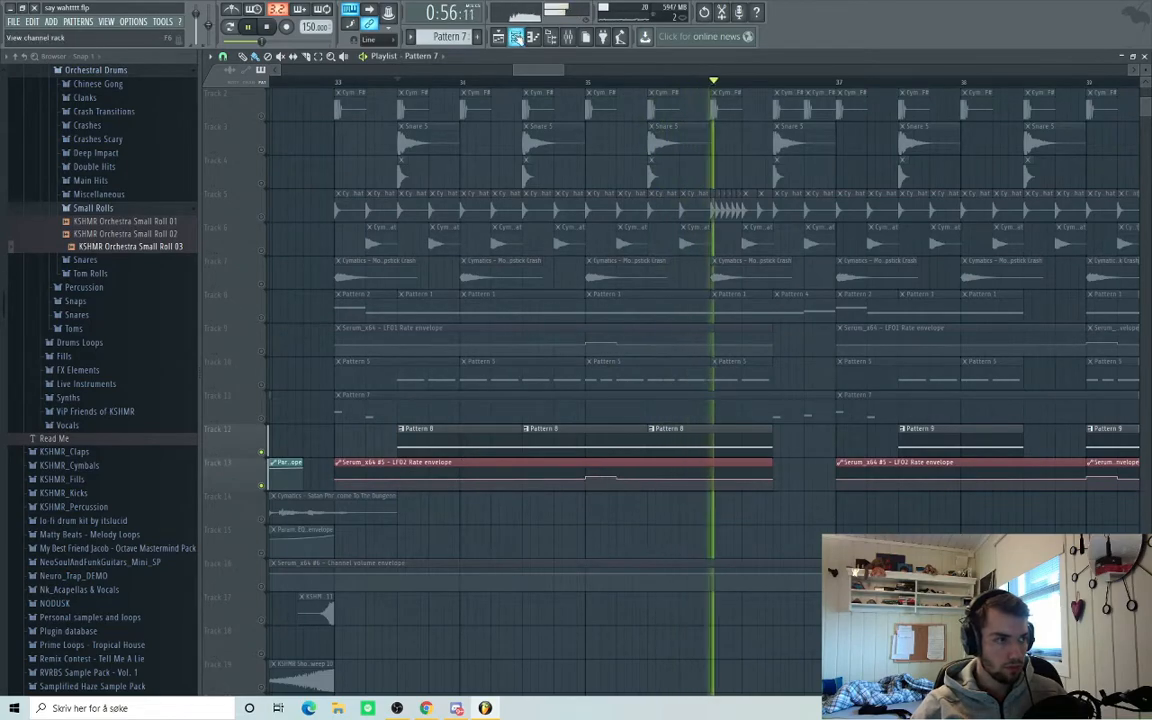
pyautogui.click(517, 37)
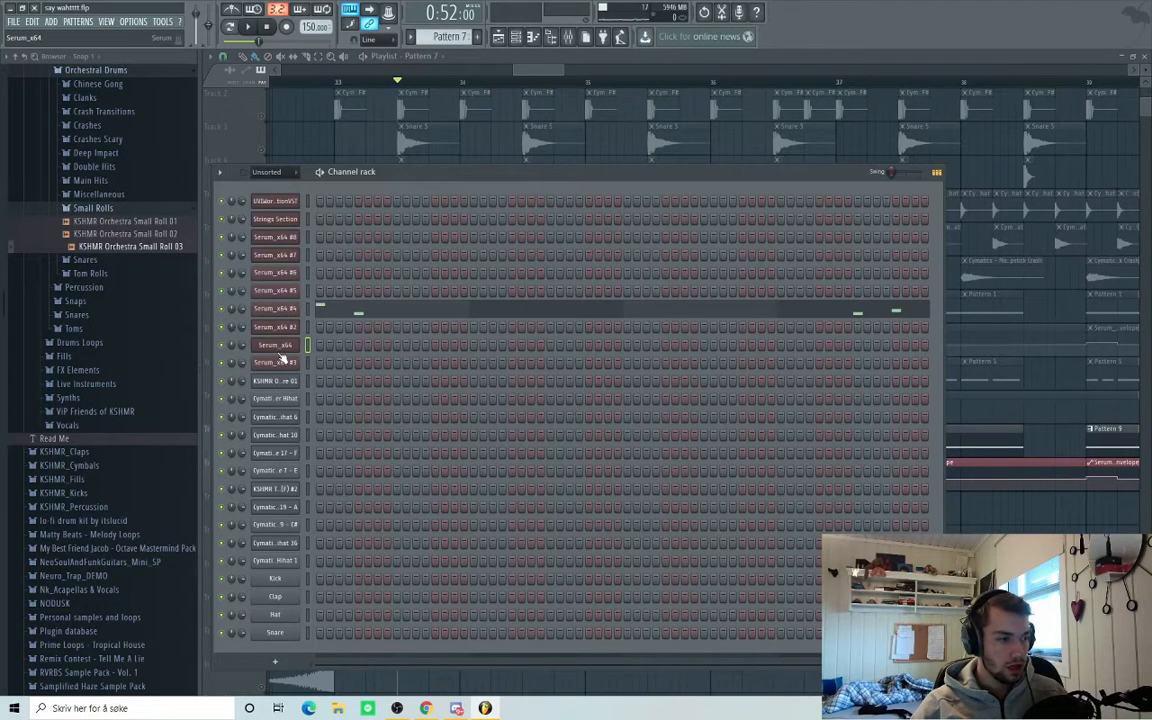
# Open the Serum_x64 #5 trap lead editor and view its LFO 1 shape.
pyautogui.click(283, 296)
pyautogui.moveTo(497, 123); pyautogui.dragTo(516, 92)
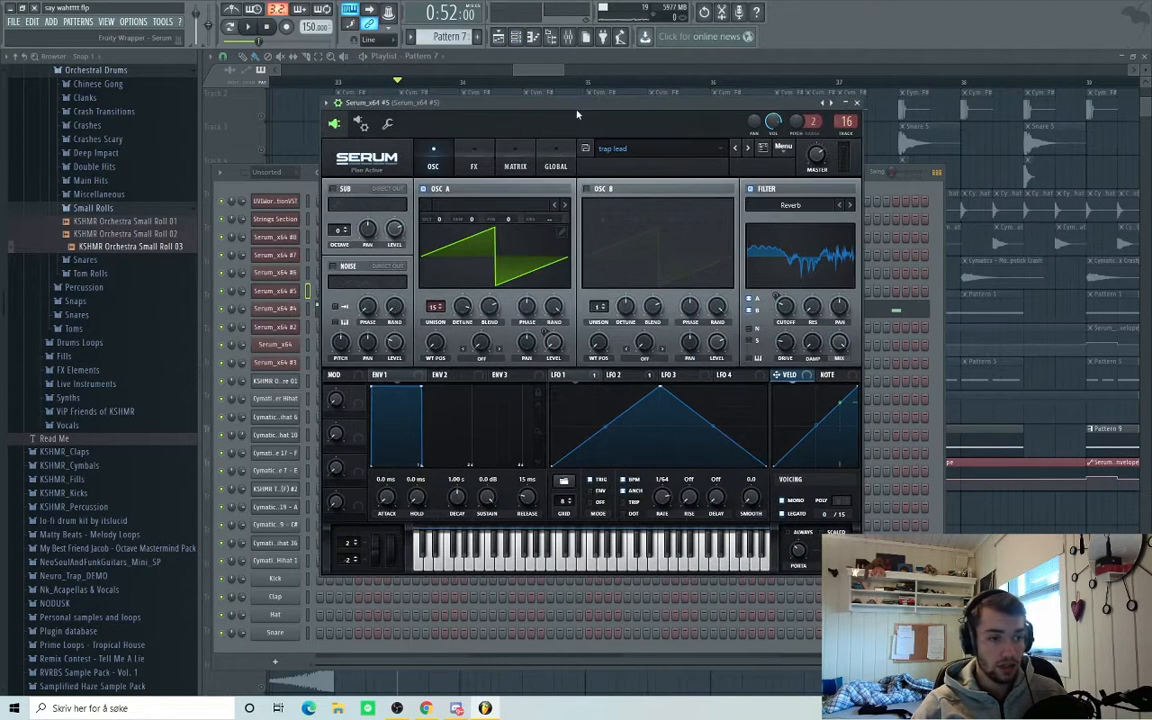
pyautogui.click(562, 374)
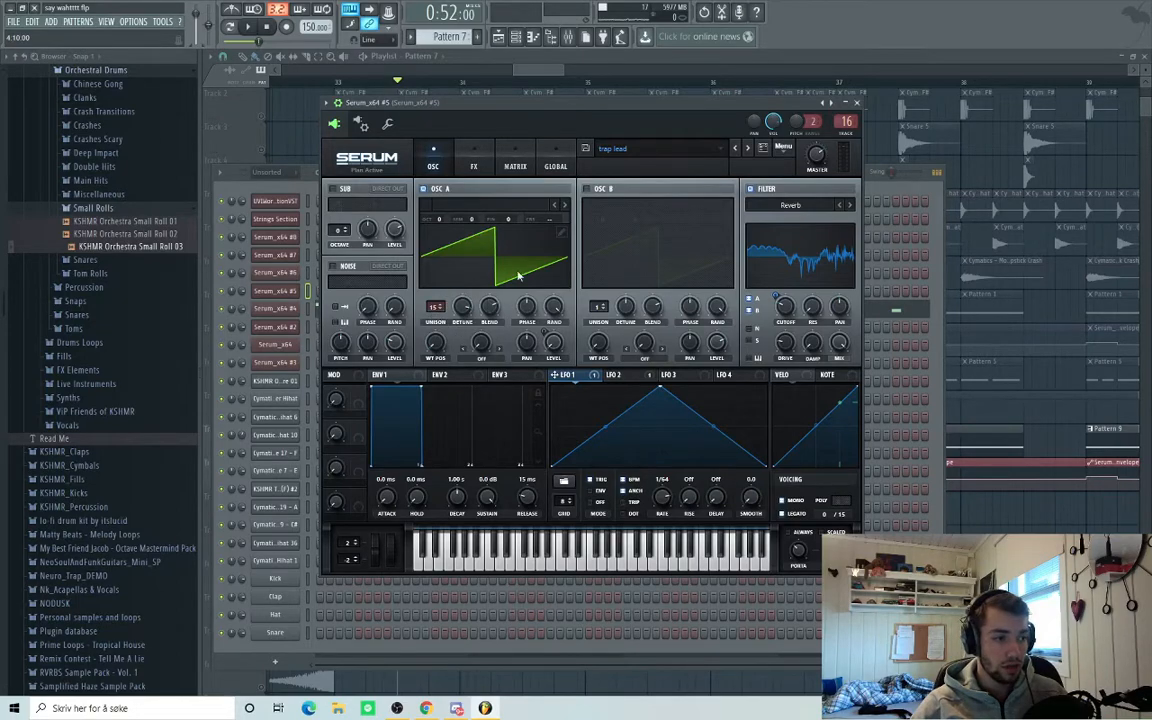
# Check the trap lead's reverb effects and its 1/4-rate triangle LFO 2.
pyautogui.click(485, 167)
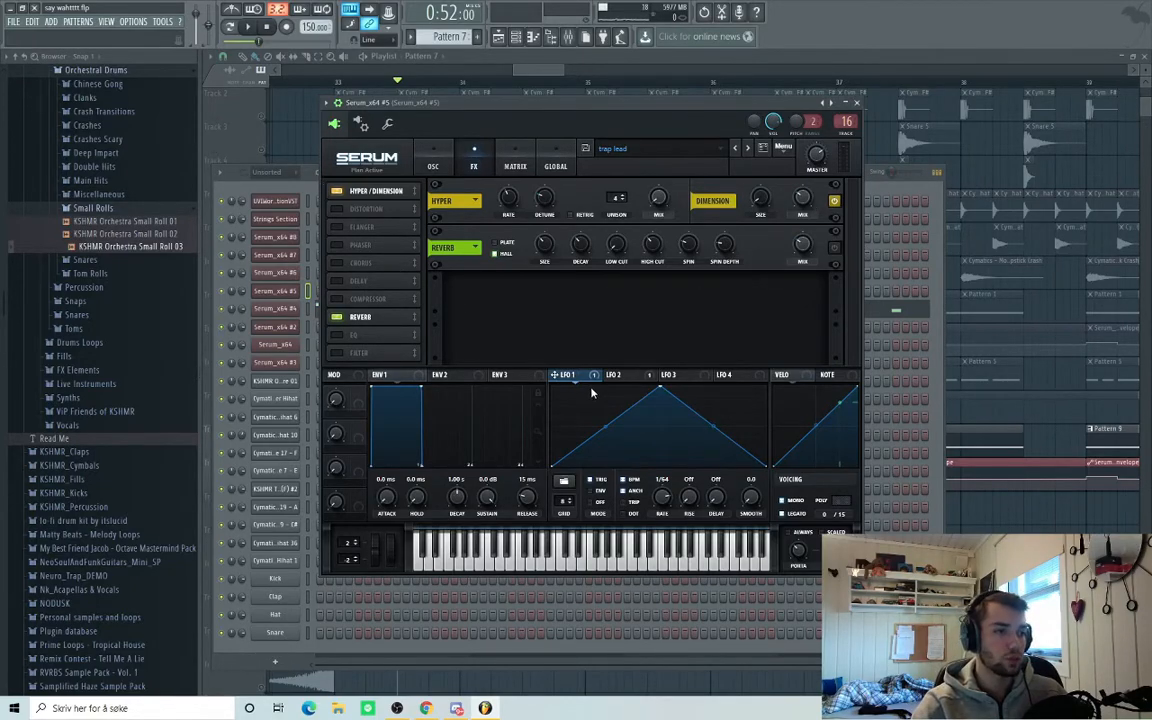
pyautogui.click(433, 166)
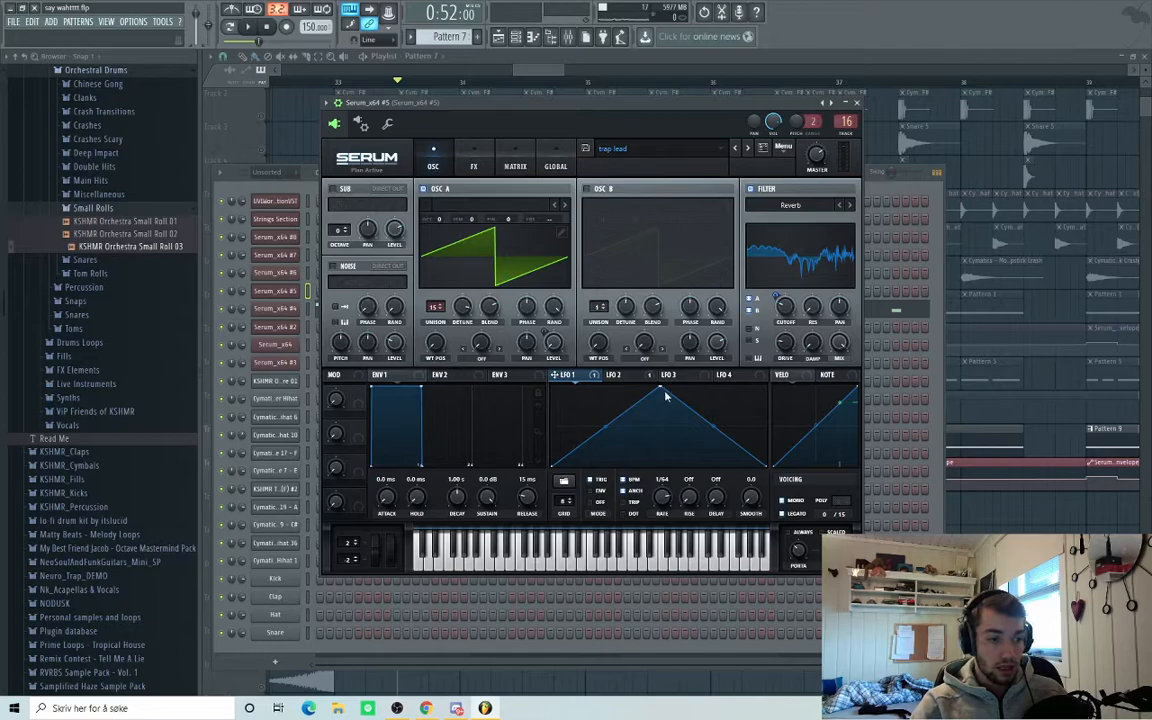
pyautogui.click(628, 376)
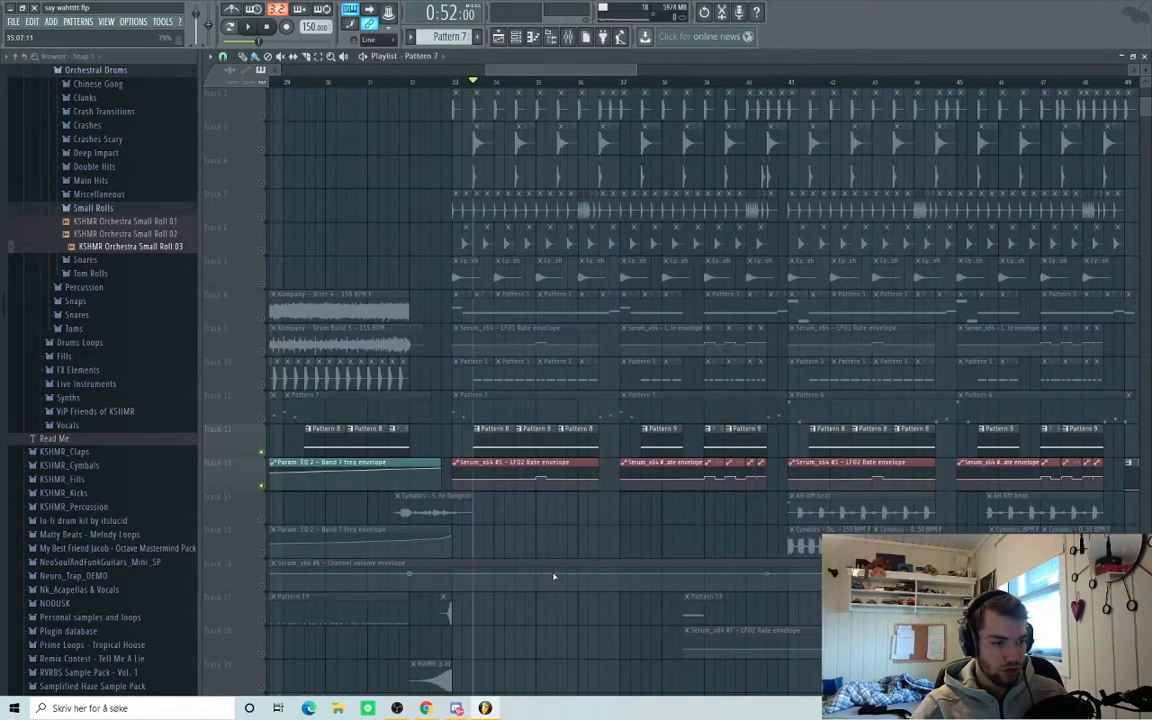
pyautogui.scroll(-5, 554, 577)
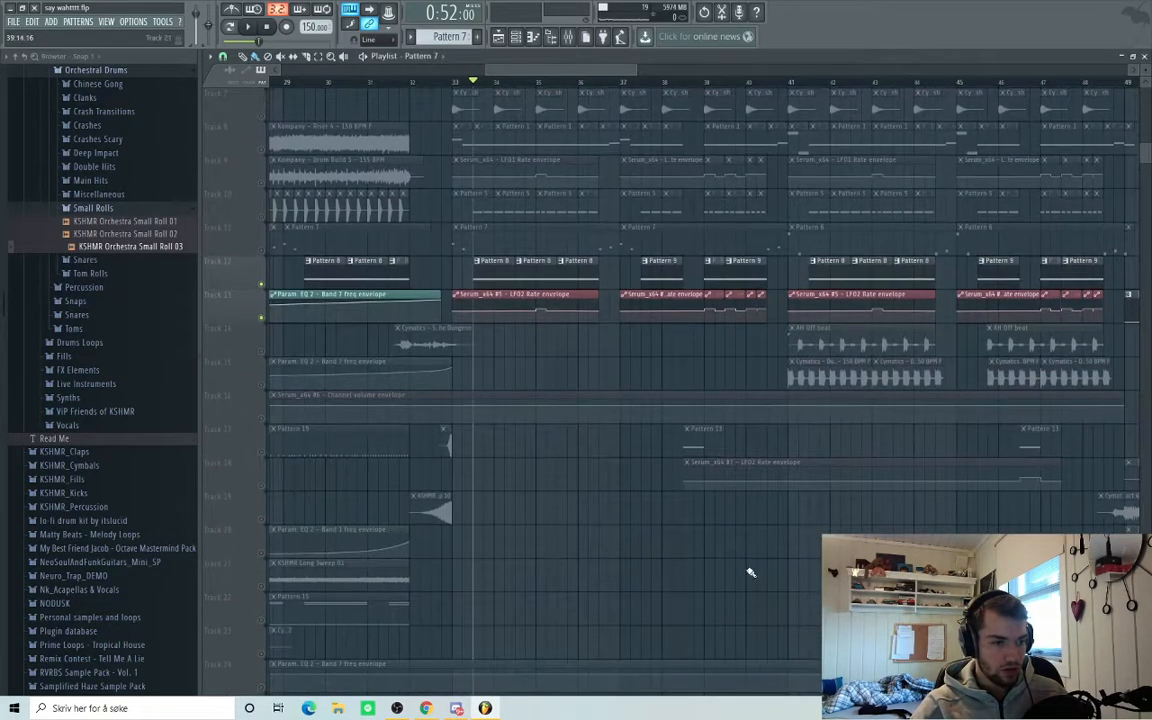
# Solo track 17 and play it from bar 38.5.
pyautogui.scroll(3, 812, 560)
pyautogui.rightClick(261, 452)
pyautogui.click(531, 82)
pyautogui.press('space')
# Open Serum_x64 #7's 'Nice start scream' patch and review its LFO 1 and Diode 1/multiband compression FX.
pyautogui.press('space')
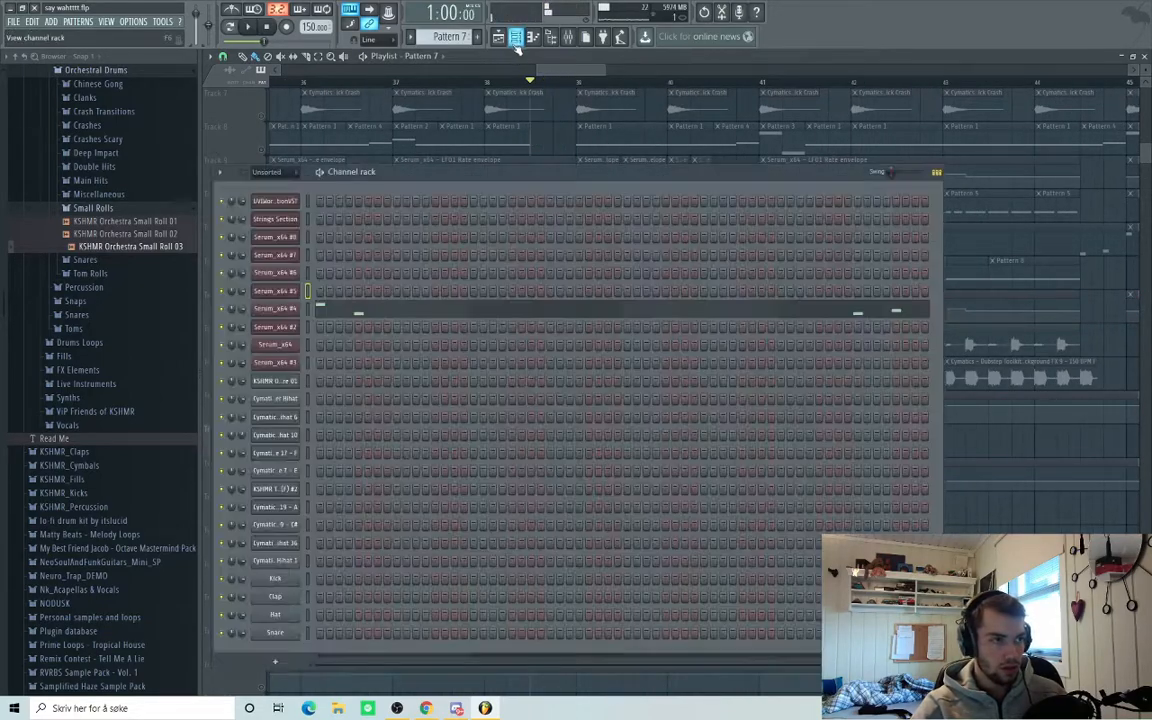
pyautogui.press('F6')
pyautogui.press('space')
pyautogui.press('space')
pyautogui.click(285, 270)
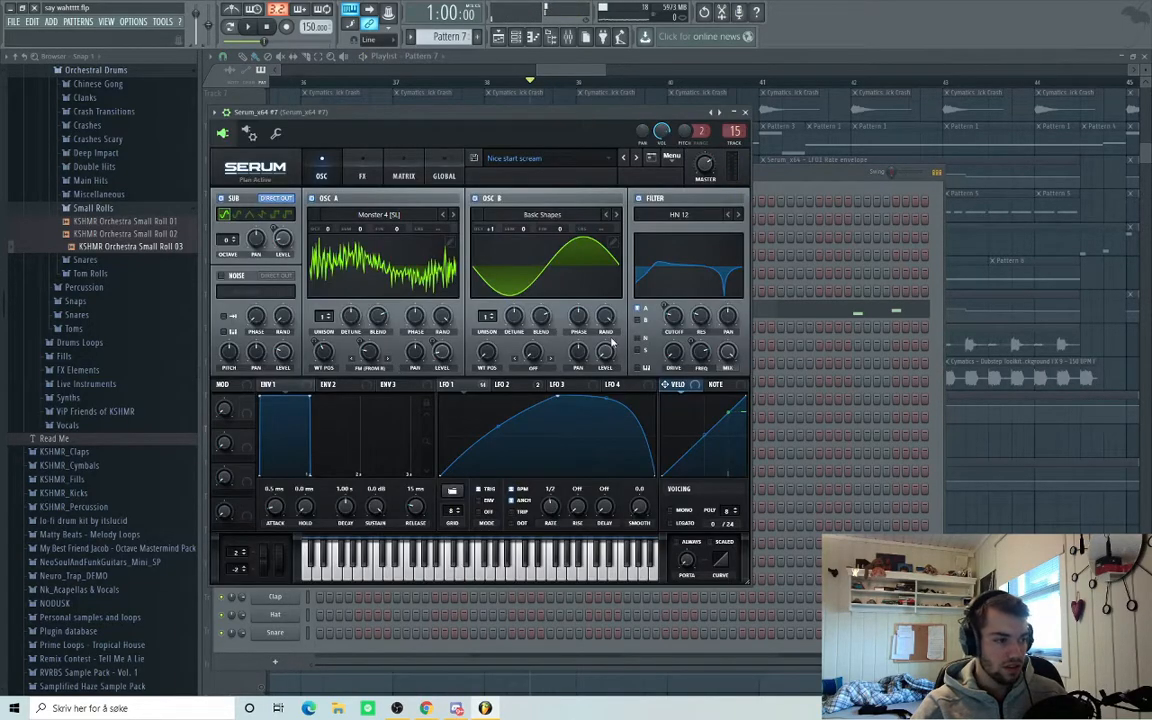
pyautogui.click(463, 386)
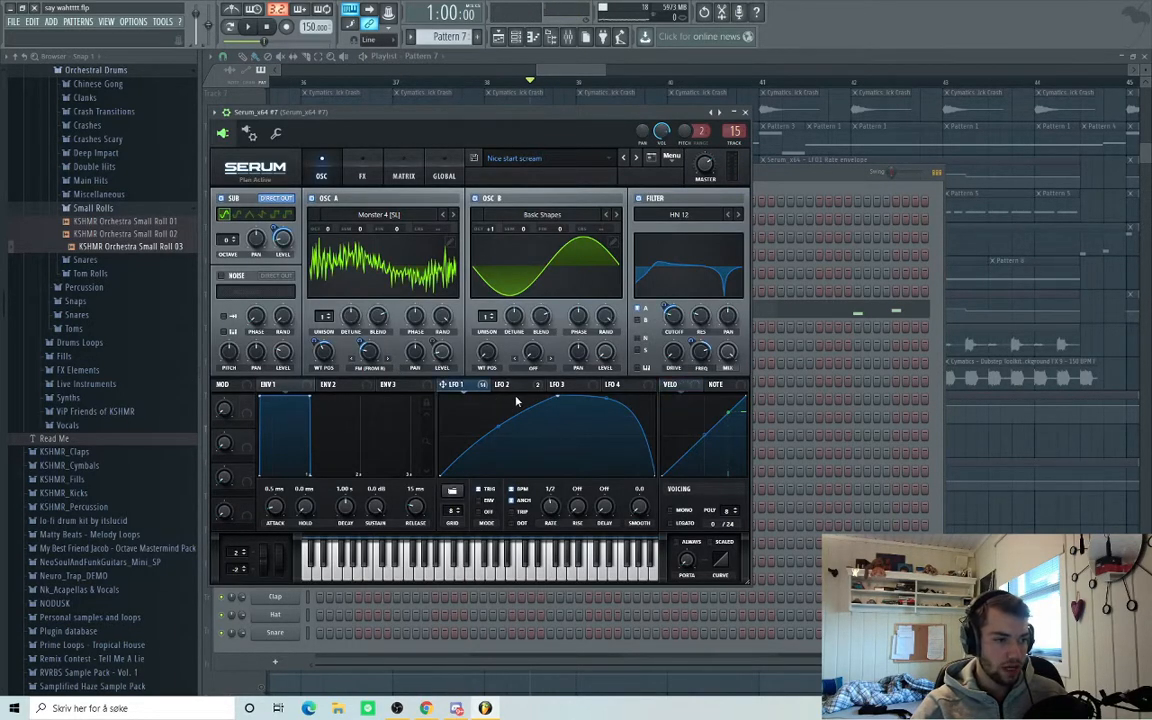
pyautogui.click(358, 168)
pyautogui.scroll(-2, 743, 301)
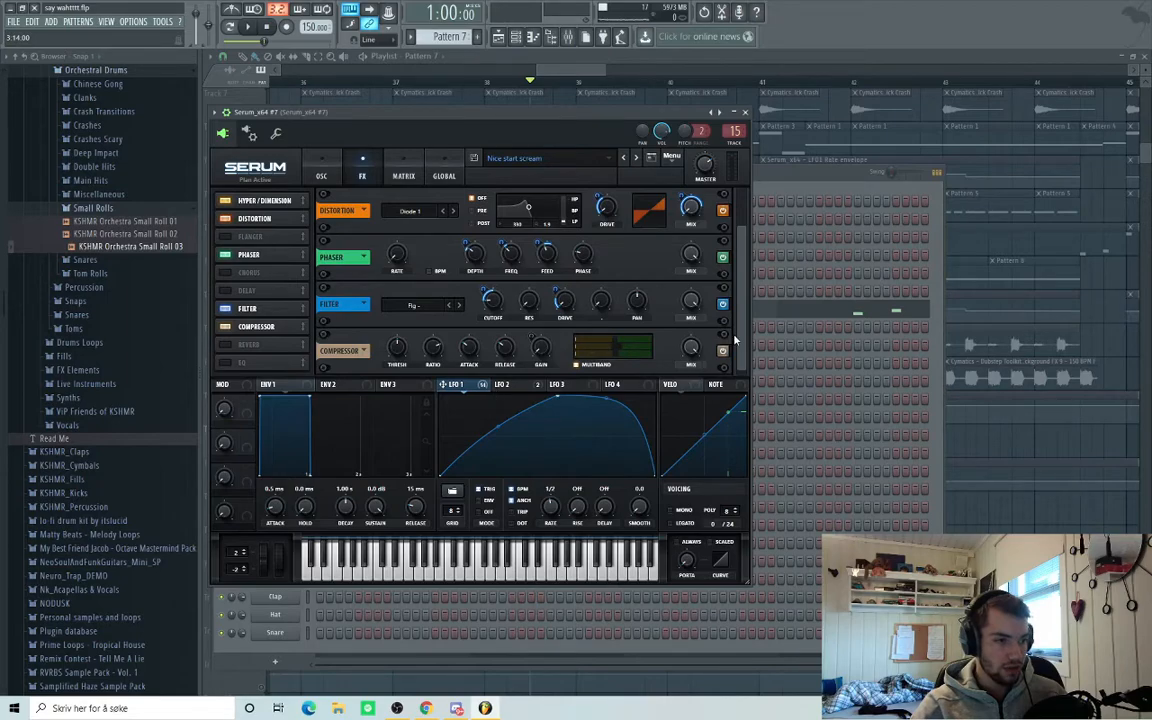
# Audition the scream patch, return to its oscillators, and switch back to the playlist.
pyautogui.press('space')
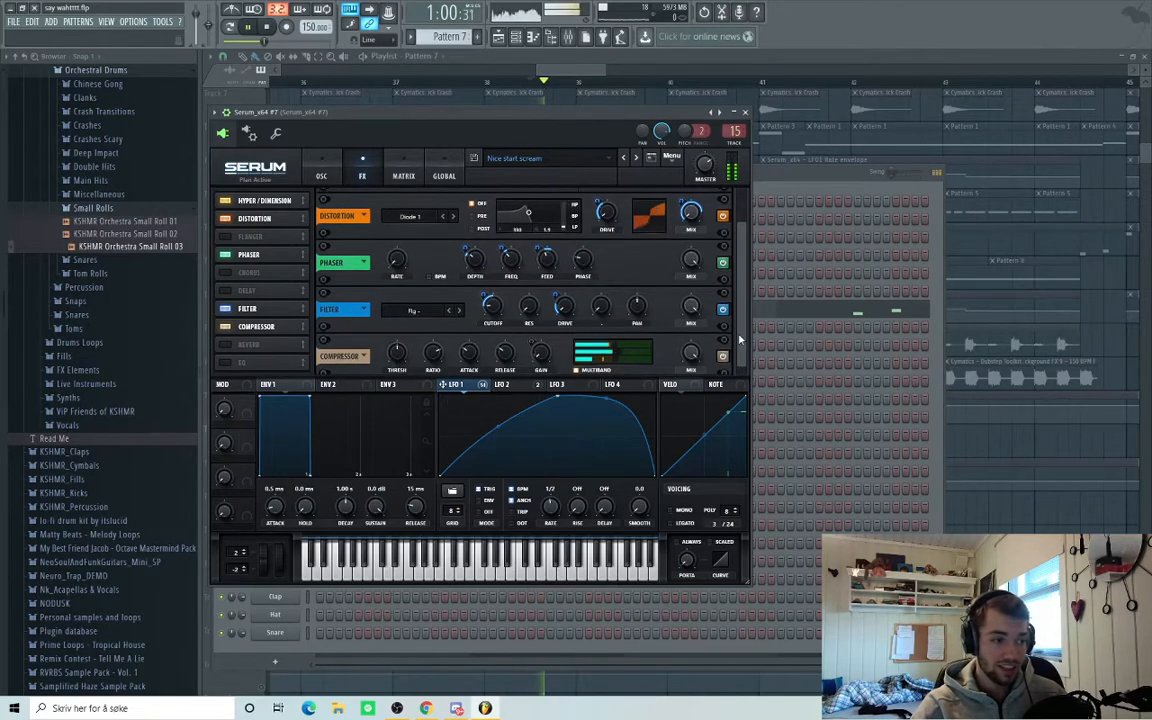
pyautogui.press('space')
pyautogui.moveTo(740, 340); pyautogui.dragTo(744, 253)
pyautogui.click(321, 176)
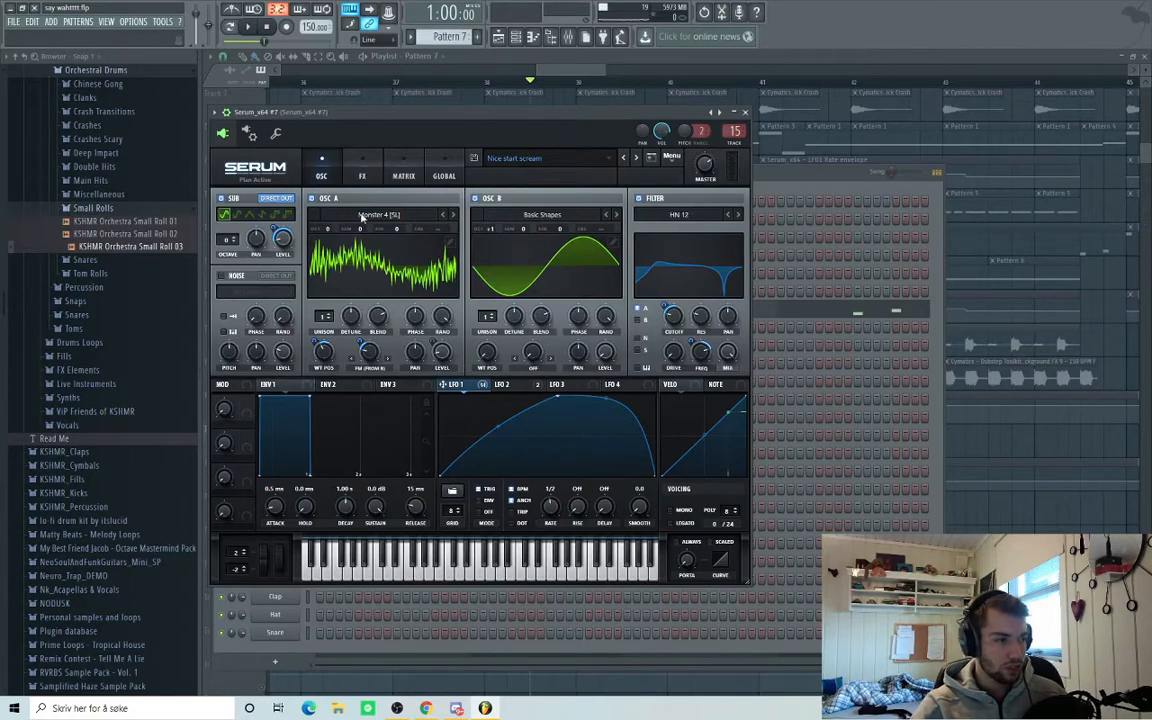
pyautogui.press('F5')
pyautogui.scroll(-5, 656, 375)
pyautogui.scroll(3, 745, 418)
pyautogui.scroll(5, 681, 403)
pyautogui.scroll(-4, 680, 402)
pyautogui.scroll(2, 527, 450)
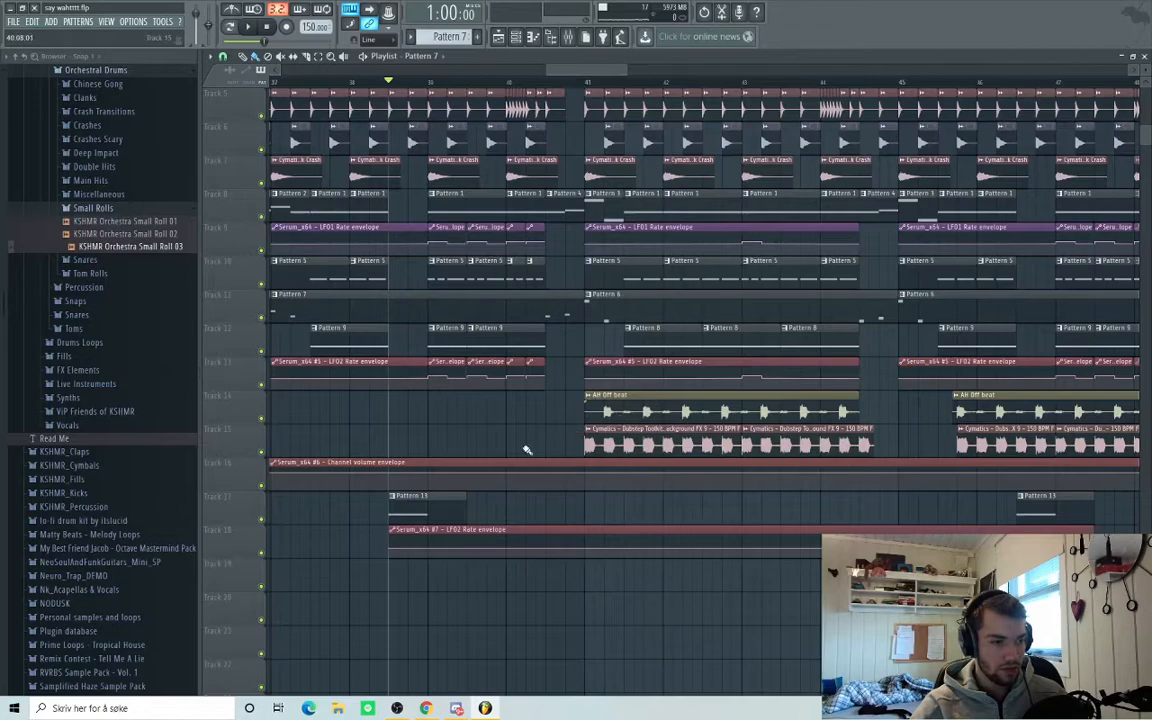
# Preview the Cymatics background clip on track 15, then play the song from bar 41.
pyautogui.scroll(2, 527, 450)
pyautogui.click(528, 430)
pyautogui.click(548, 451)
pyautogui.click(527, 81)
pyautogui.press('space')
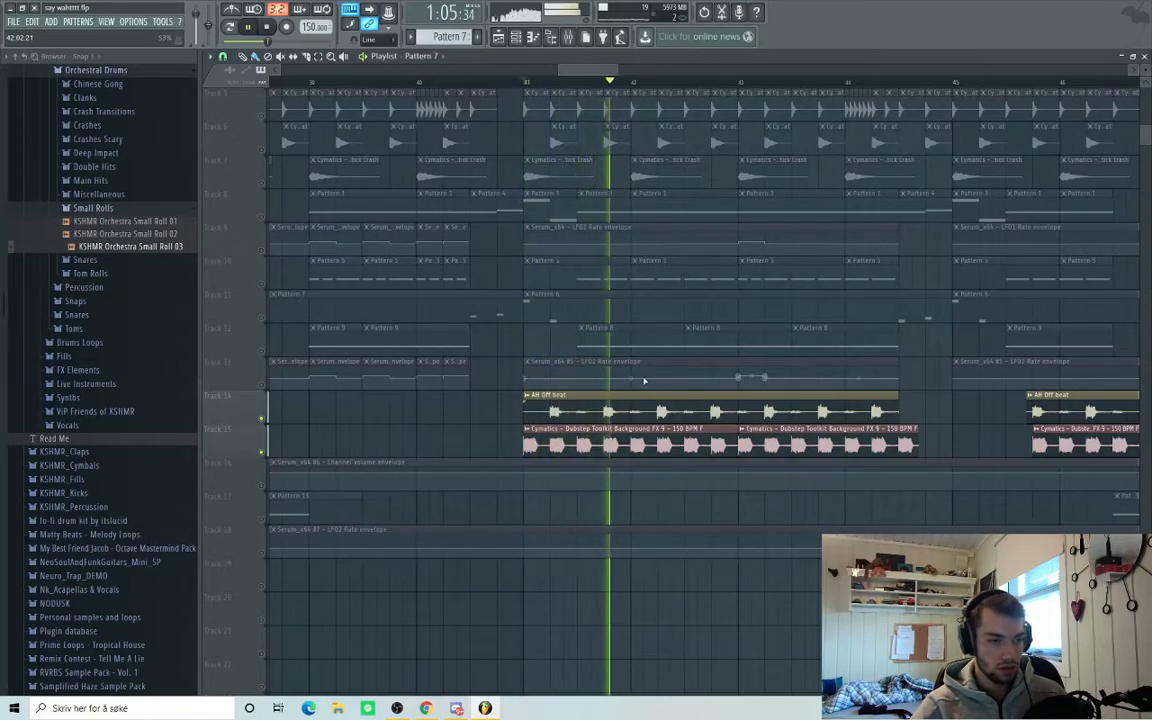
pyautogui.press('space')
# Toggle solo on track 14 and play the song from bar 33.
pyautogui.scroll(-5, 656, 374)
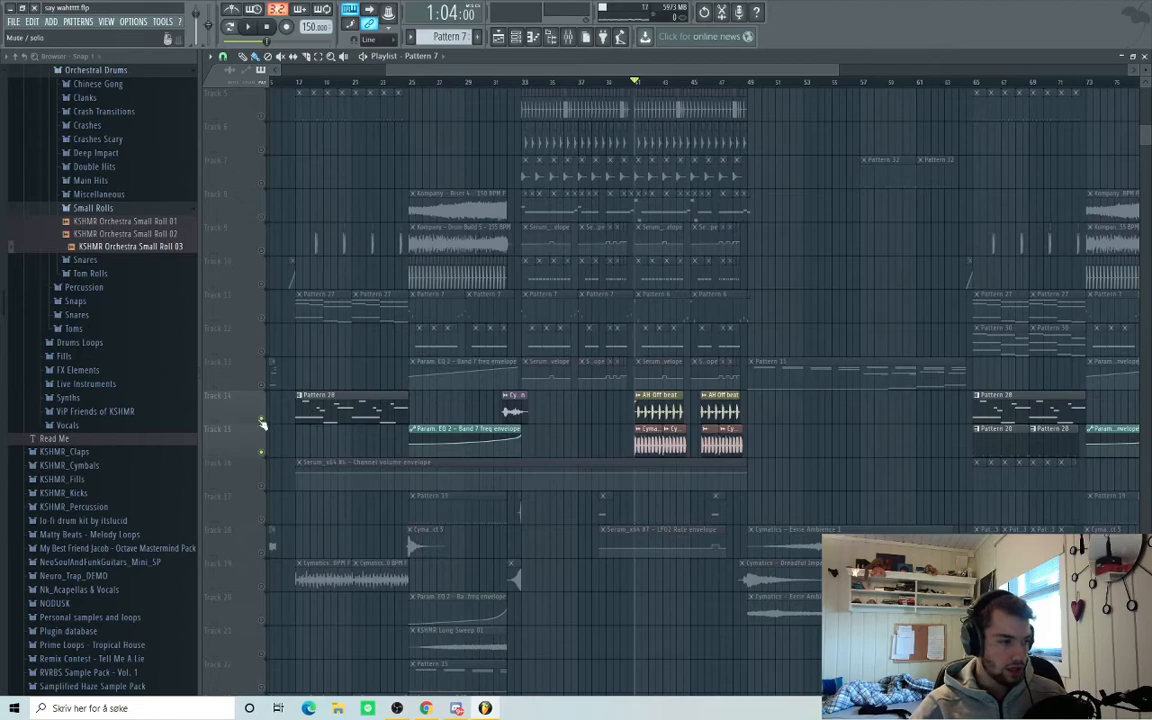
pyautogui.rightClick(262, 422)
pyautogui.rightClick(262, 422)
pyautogui.scroll(4, 636, 450)
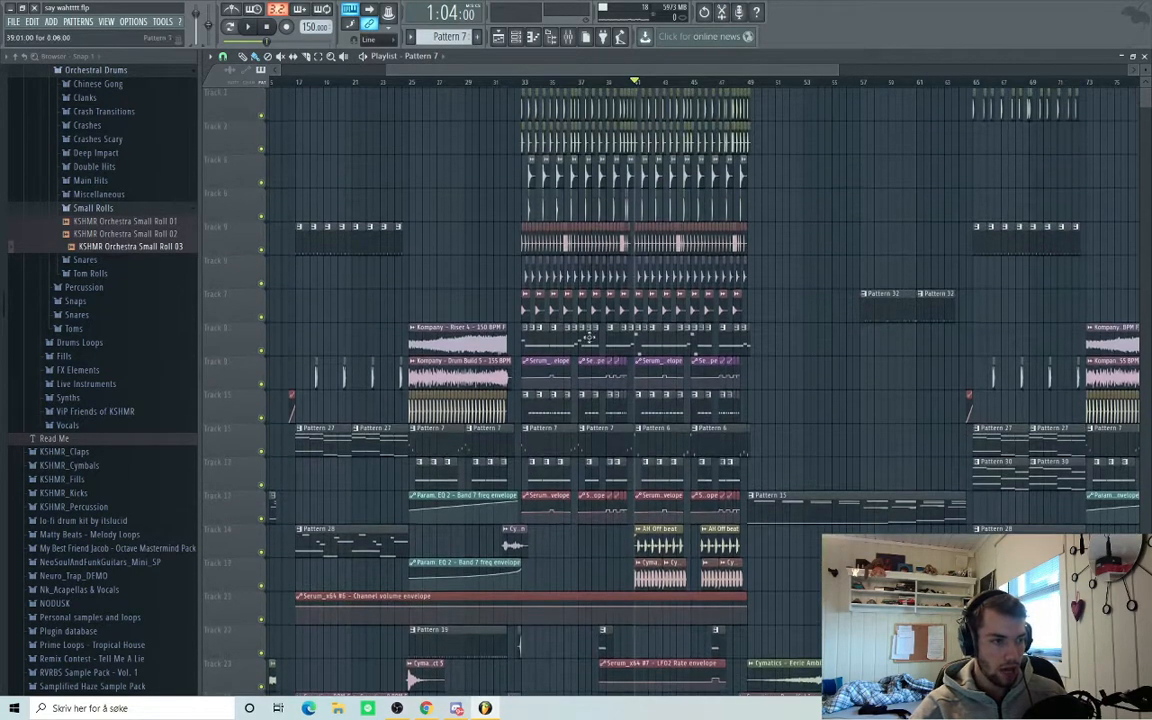
pyautogui.click(517, 81)
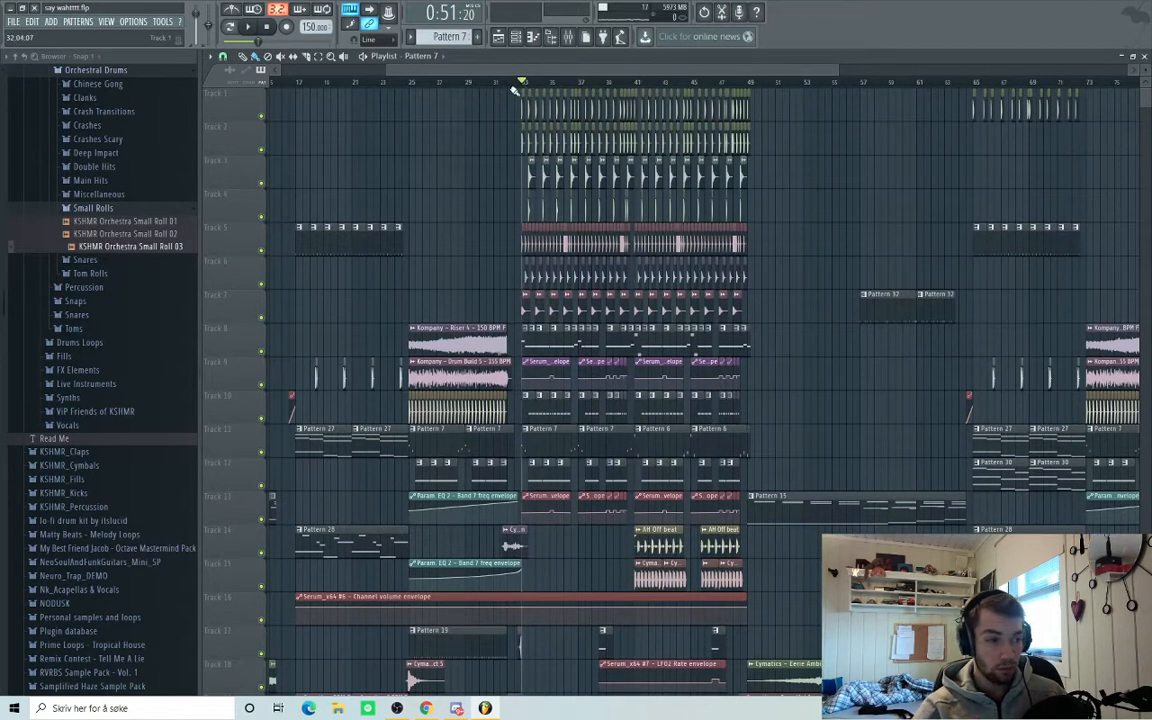
pyautogui.scroll(4, 586, 545)
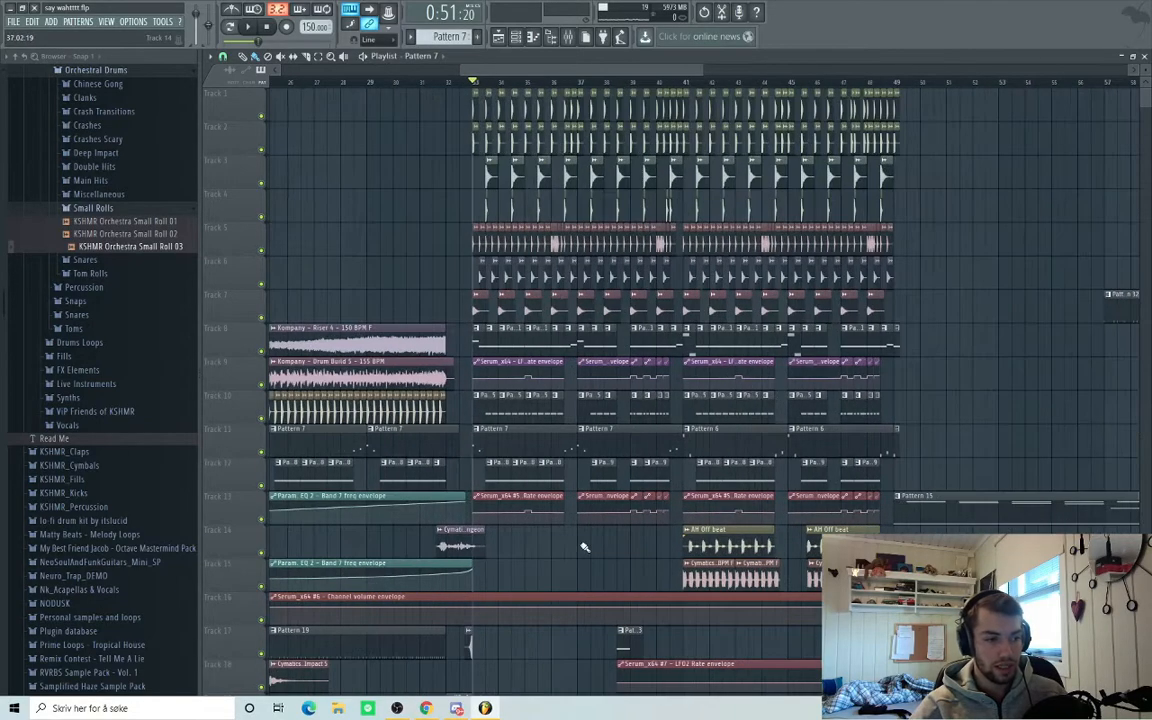
pyautogui.press('space')
pyautogui.press('space')
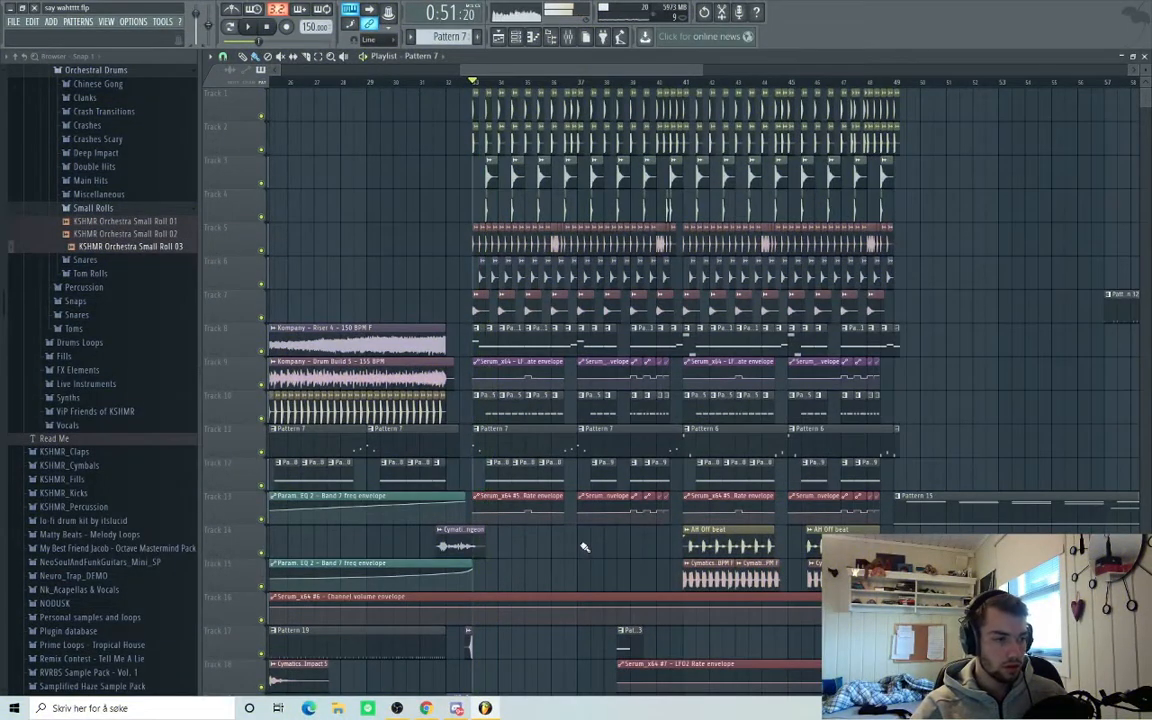
# Scroll through the playlist to the Pattern 30 clip and open its options.
pyautogui.scroll(-4, 653, 514)
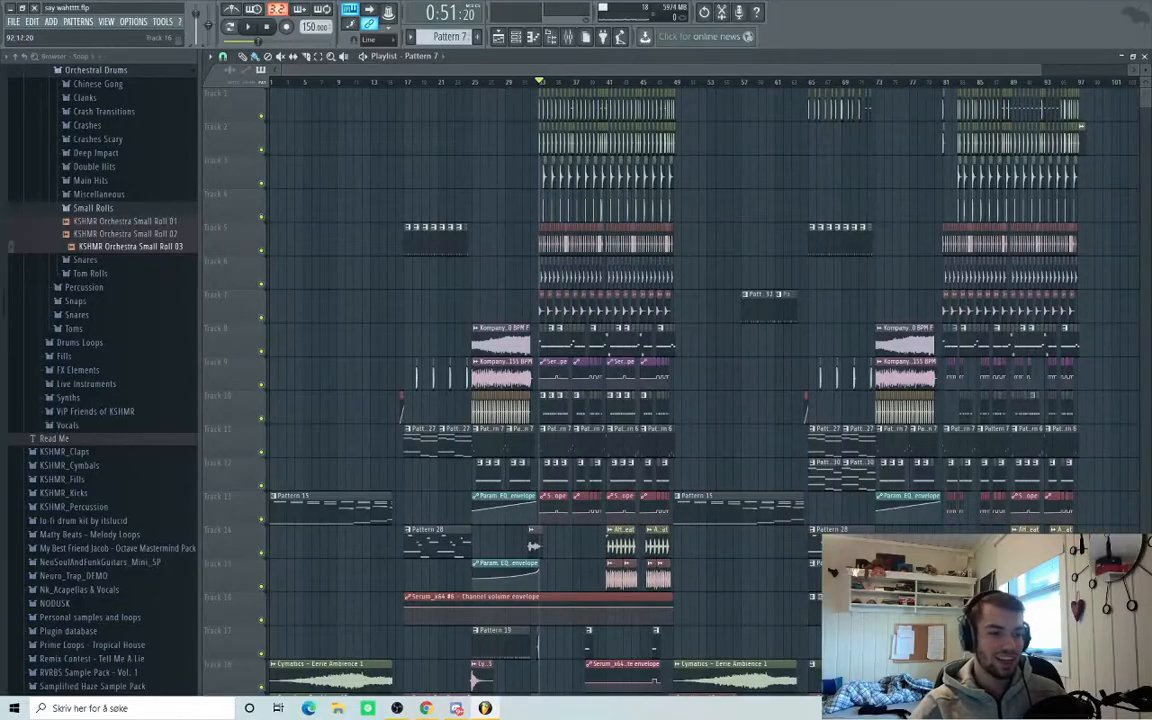
pyautogui.scroll(4, 647, 545)
pyautogui.scroll(-3, 647, 545)
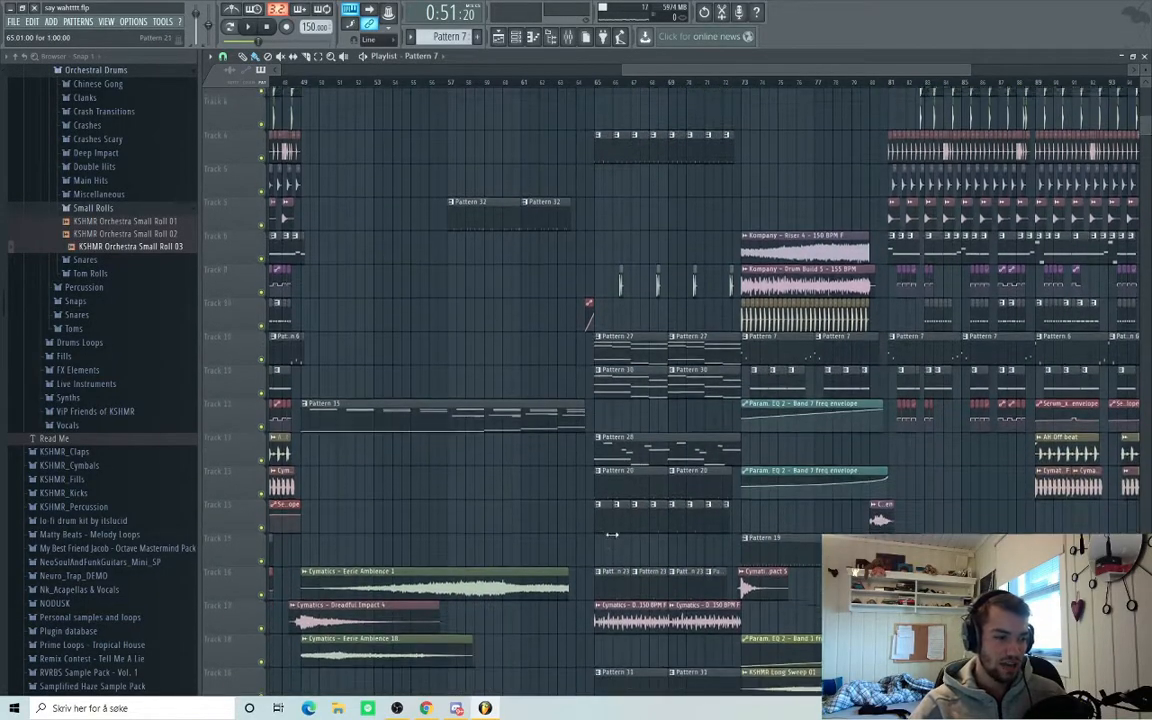
pyautogui.scroll(-4, 516, 490)
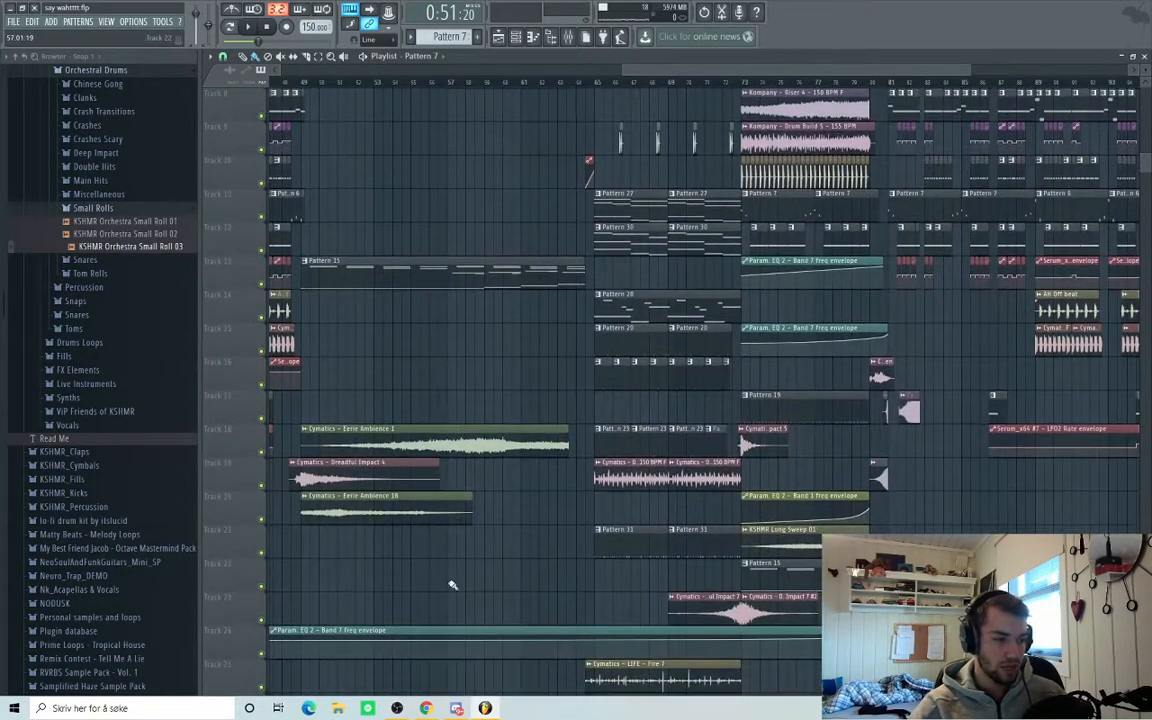
pyautogui.scroll(4, 455, 570)
pyautogui.scroll(1, 538, 604)
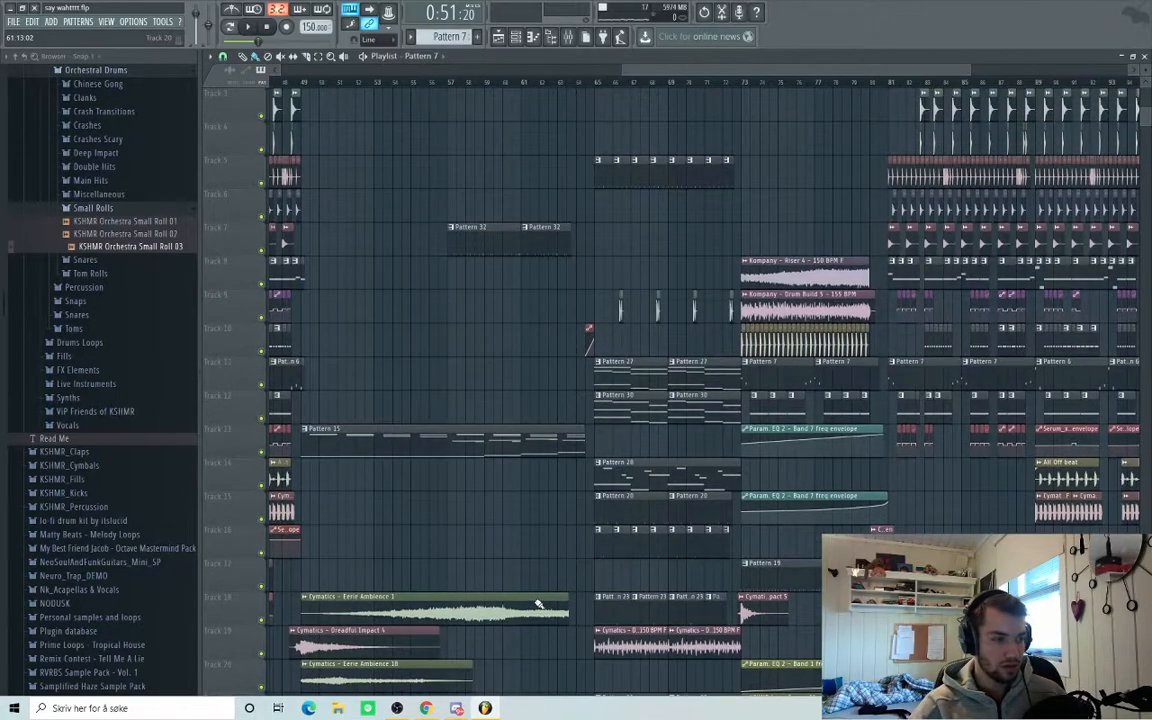
pyautogui.scroll(2, 538, 604)
pyautogui.scroll(-14, 488, 404)
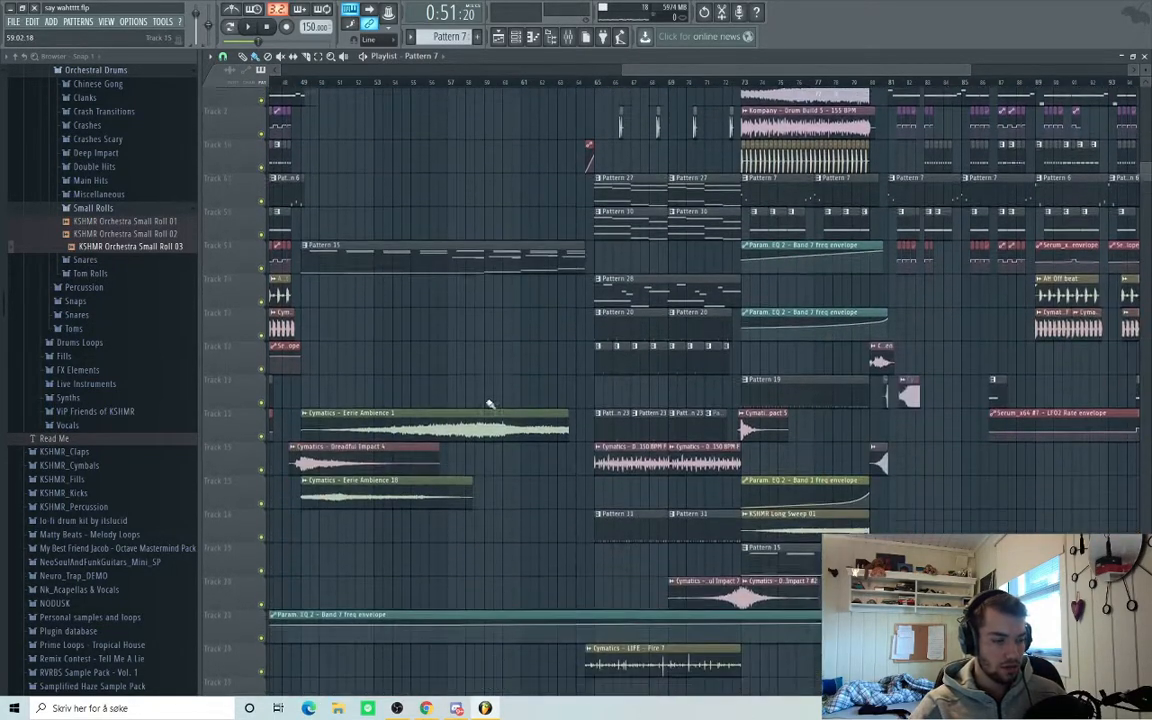
pyautogui.scroll(11, 495, 586)
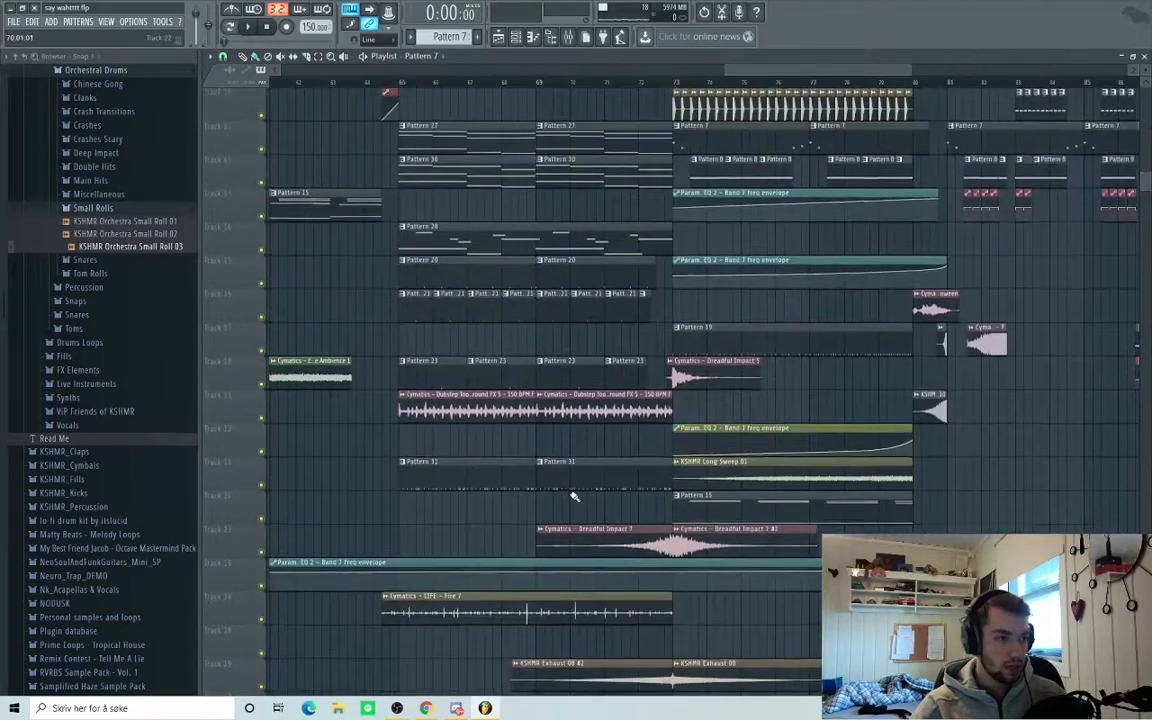
pyautogui.scroll(2, 560, 450)
pyautogui.scroll(-4, 482, 168)
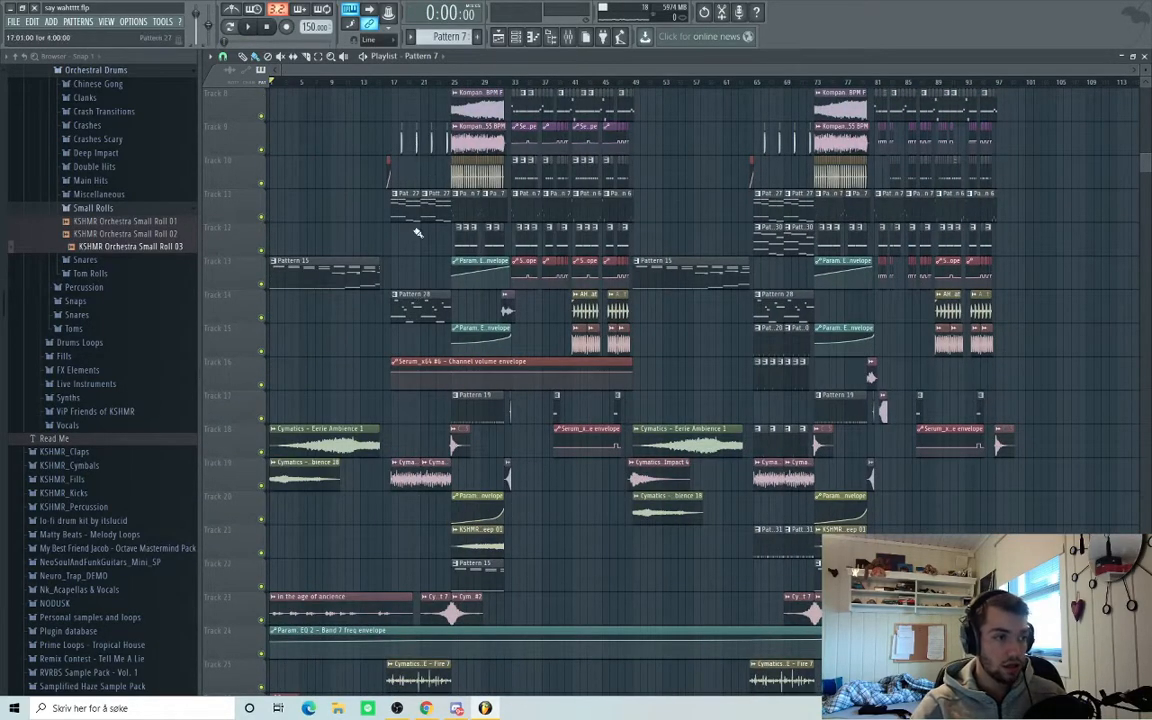
pyautogui.scroll(3, 521, 404)
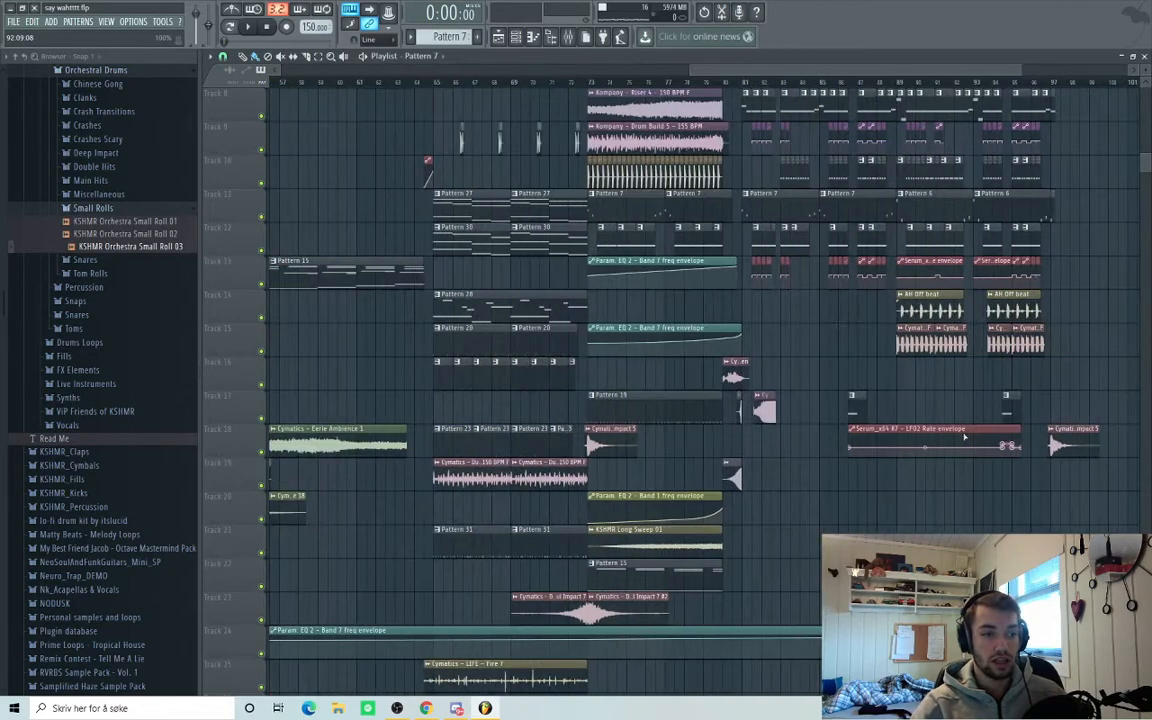
pyautogui.scroll(1, 446, 251)
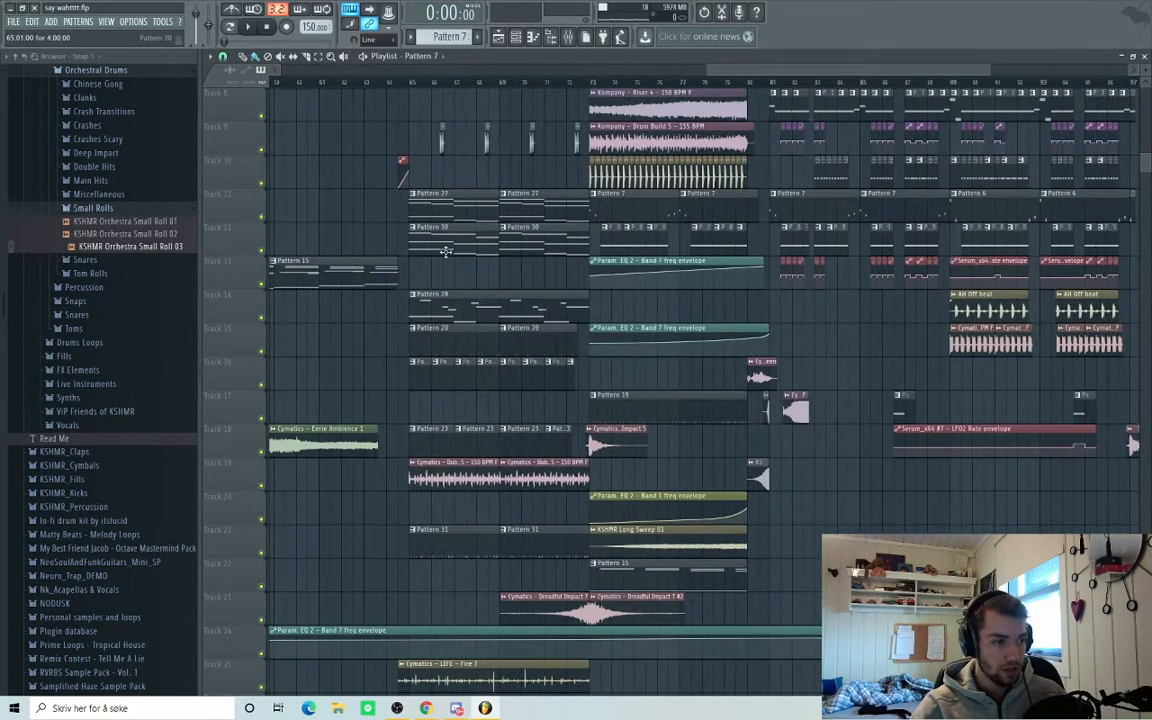
pyautogui.click(407, 228)
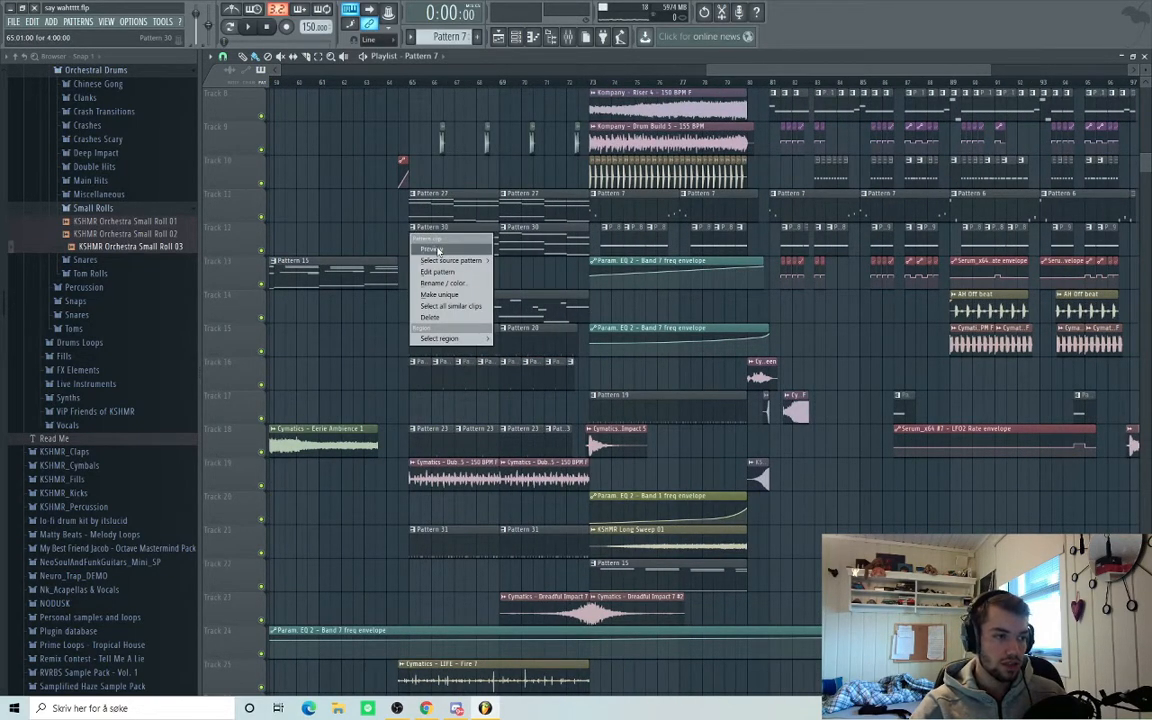
# Preview the Pattern 30 clip on its own.
pyautogui.click(437, 250)
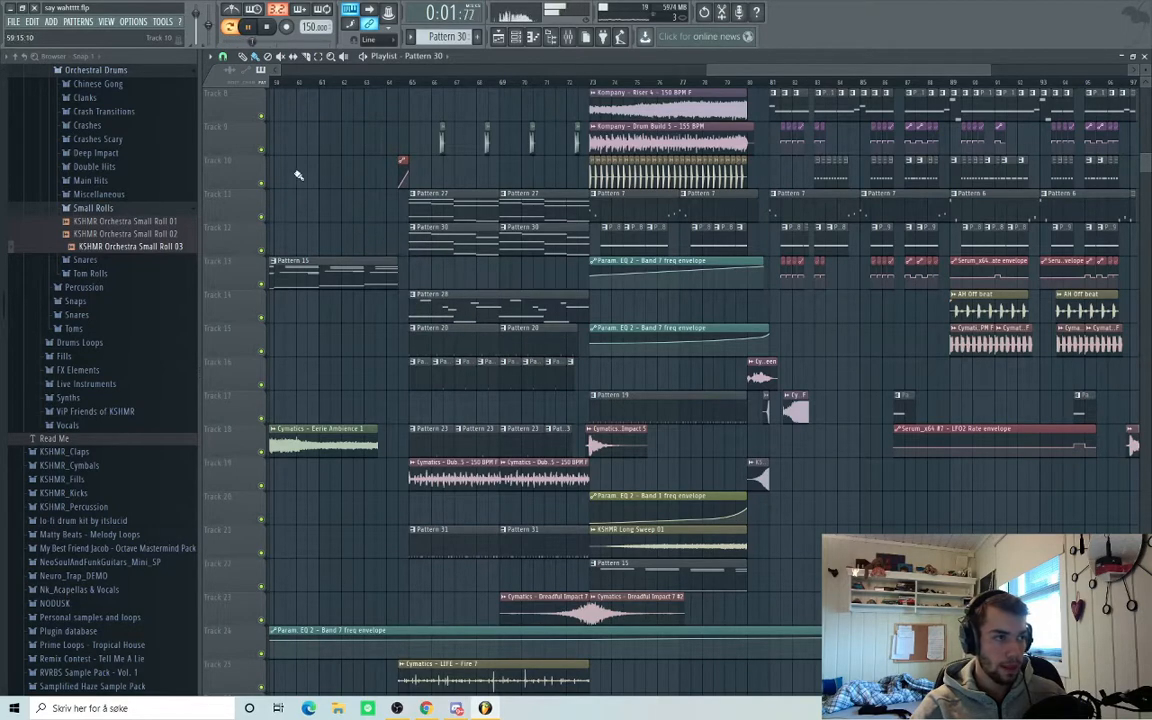
pyautogui.click(268, 32)
pyautogui.scroll(-4, 533, 442)
pyautogui.keyDown('ctrl'); pyautogui.scroll(2, 533, 442); pyautogui.keyUp('ctrl')
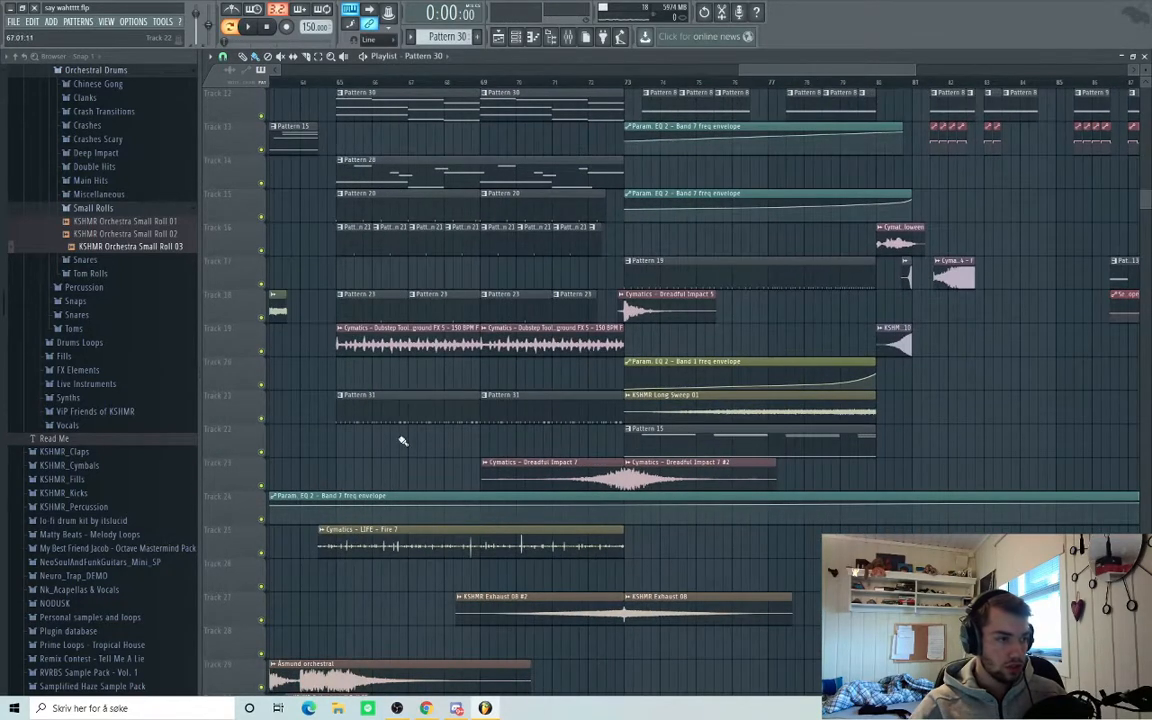
pyautogui.keyDown('ctrl'); pyautogui.scroll(1, 347, 398); pyautogui.keyUp('ctrl')
# Solo Track 21, unmute Tracks 15, 16 and 18, and play from bar 65.
pyautogui.rightClick(262, 419)
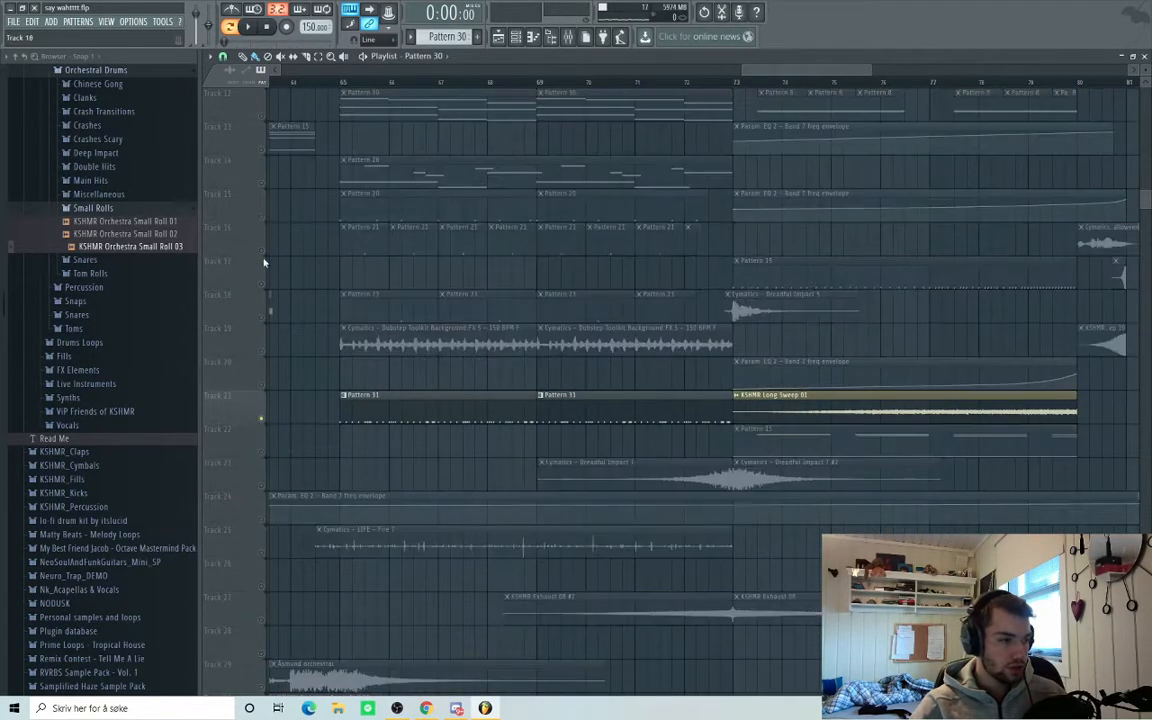
pyautogui.click(261, 251)
pyautogui.click(261, 218)
pyautogui.click(345, 83)
pyautogui.press('space')
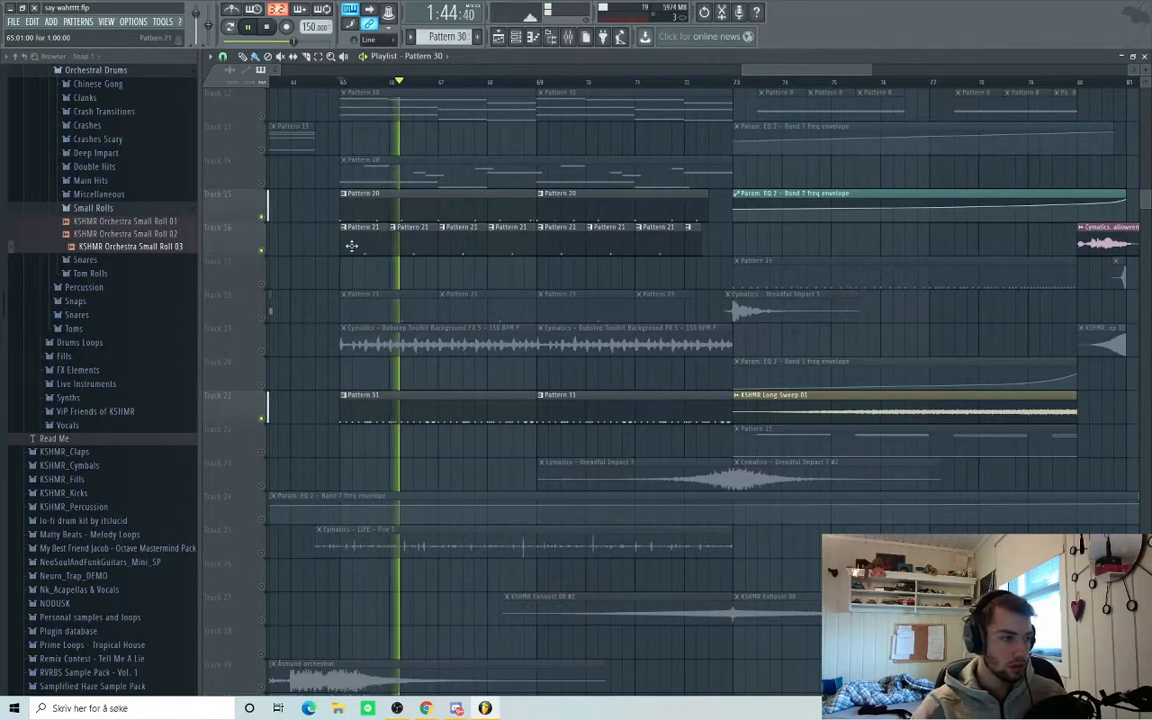
pyautogui.click(261, 320)
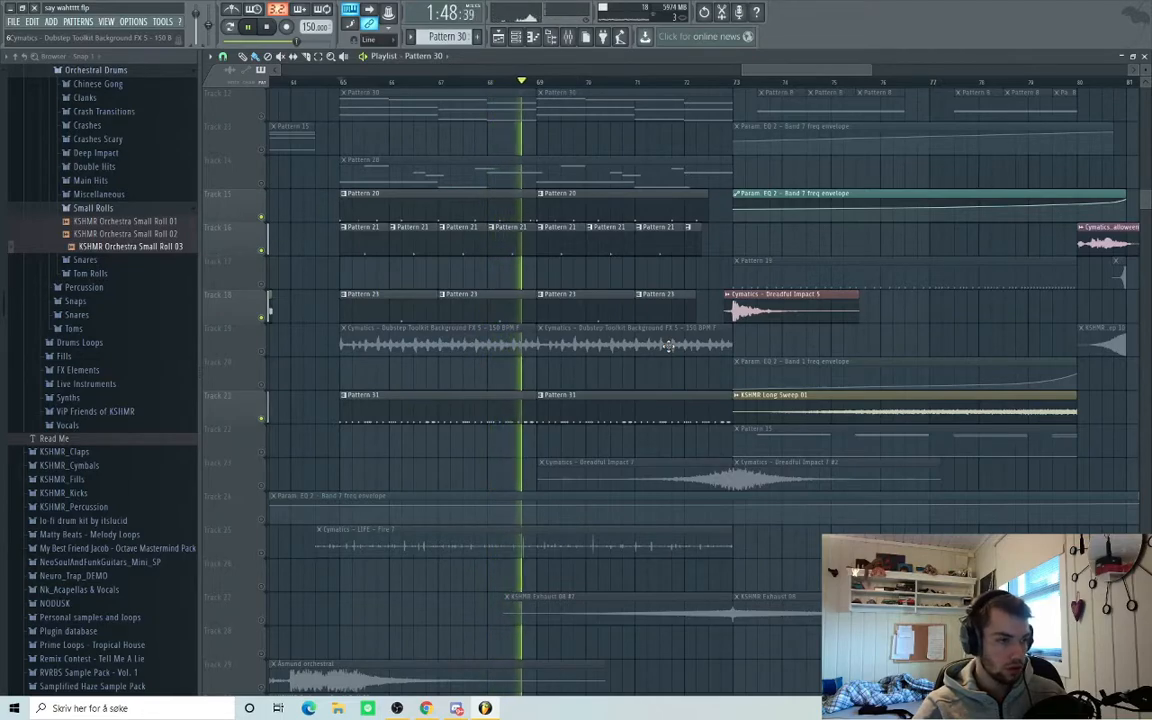
pyautogui.press('space')
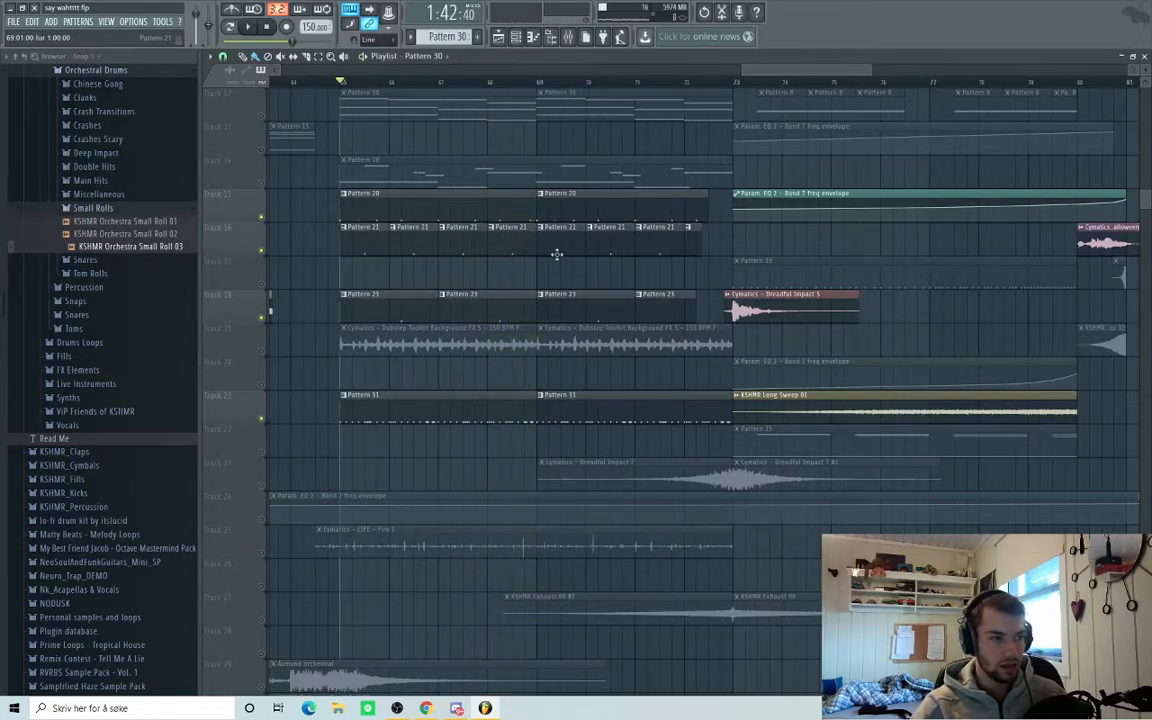
# Preview Track 8's Pattern 1 clip on its own.
pyautogui.scroll(3, 595, 270)
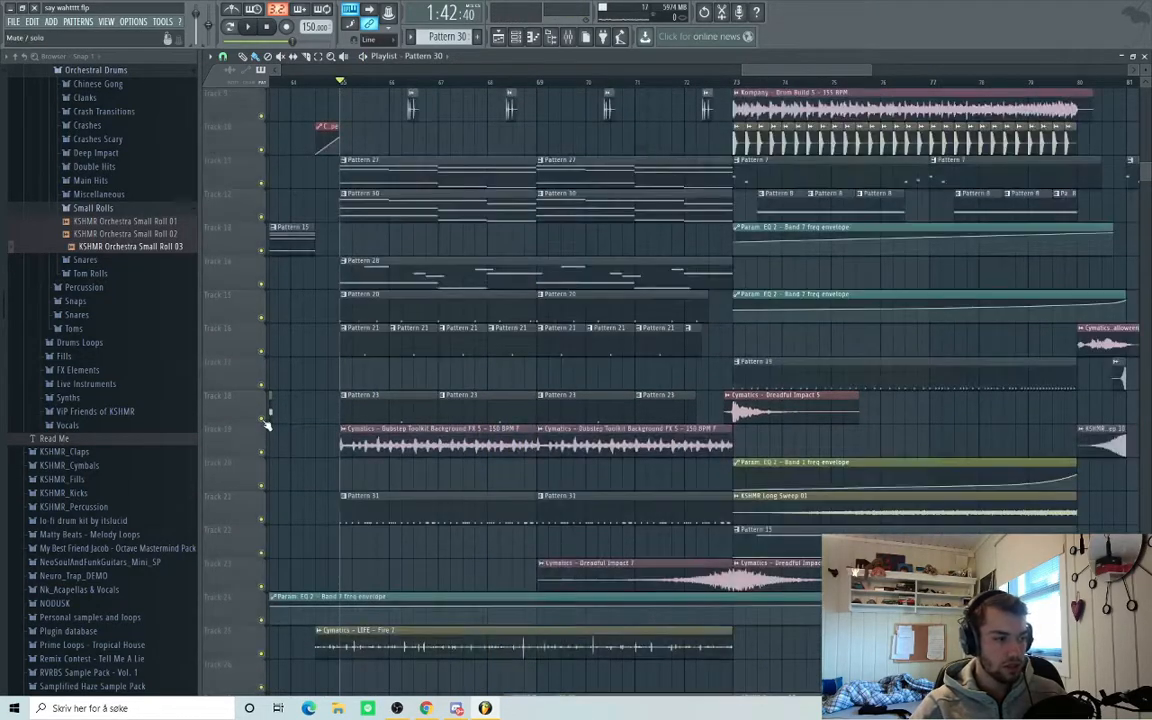
pyautogui.scroll(-3, 405, 365)
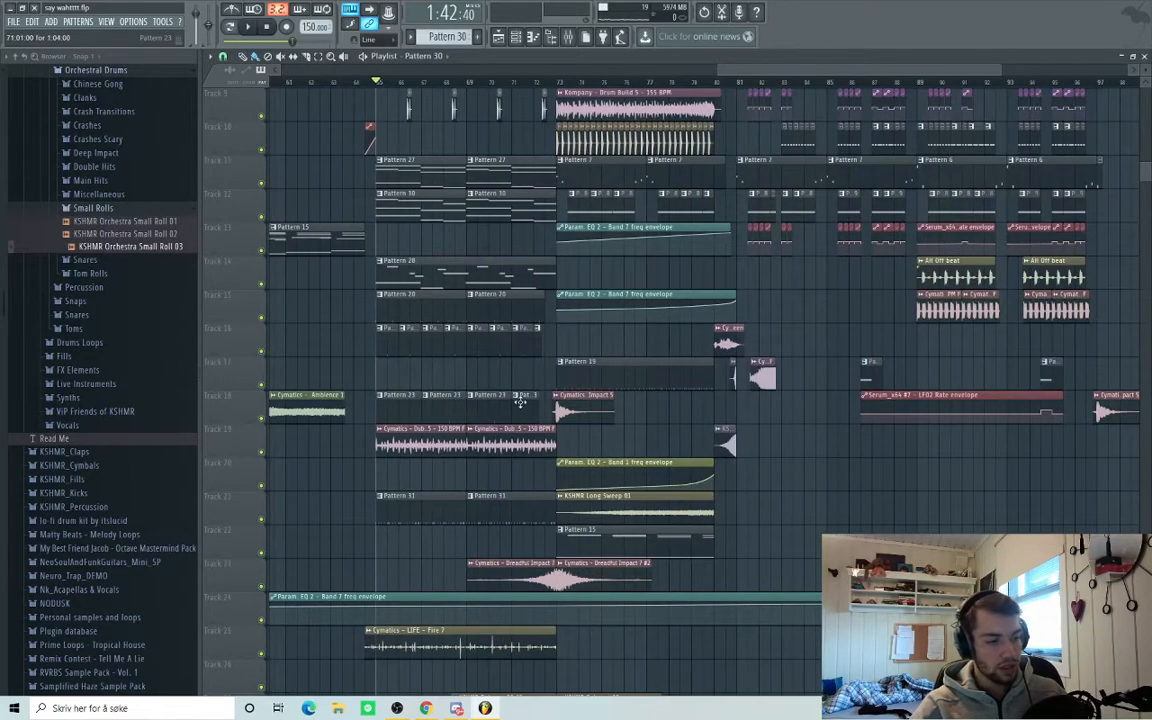
pyautogui.scroll(-1, 515, 403)
pyautogui.hscroll(1, 650, 480)
pyautogui.scroll(1, 715, 519)
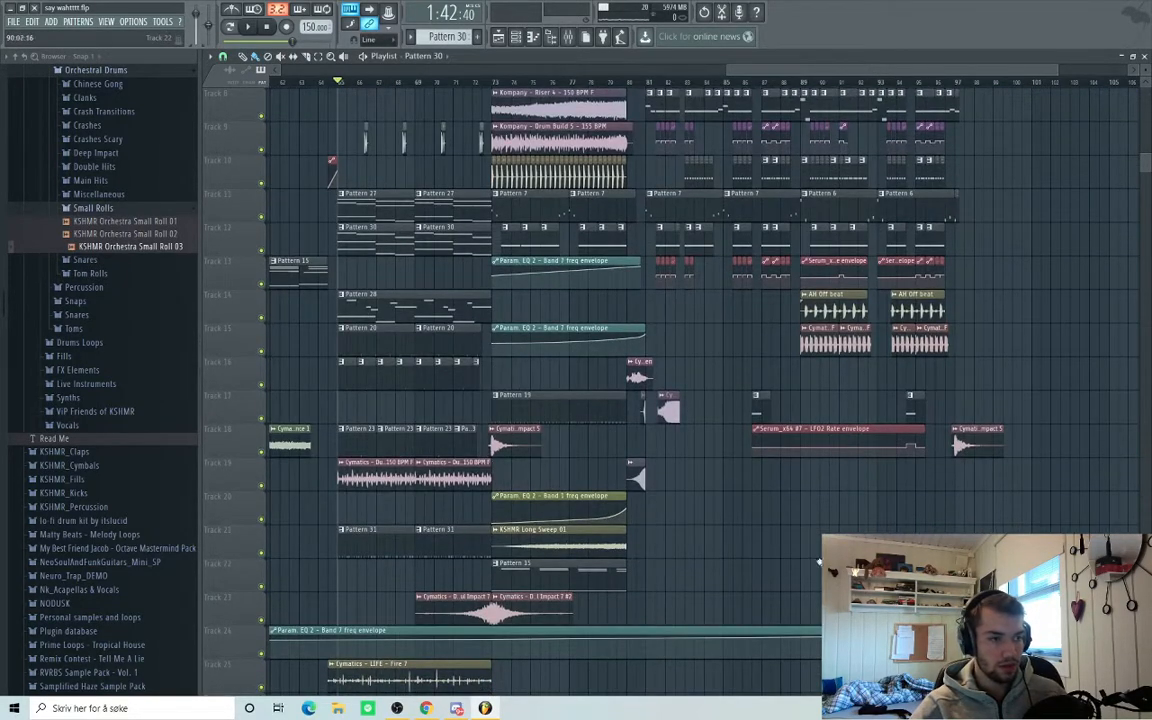
pyautogui.hscroll(1, 900, 560)
pyautogui.scroll(2, 1072, 527)
pyautogui.scroll(7, 440, 512)
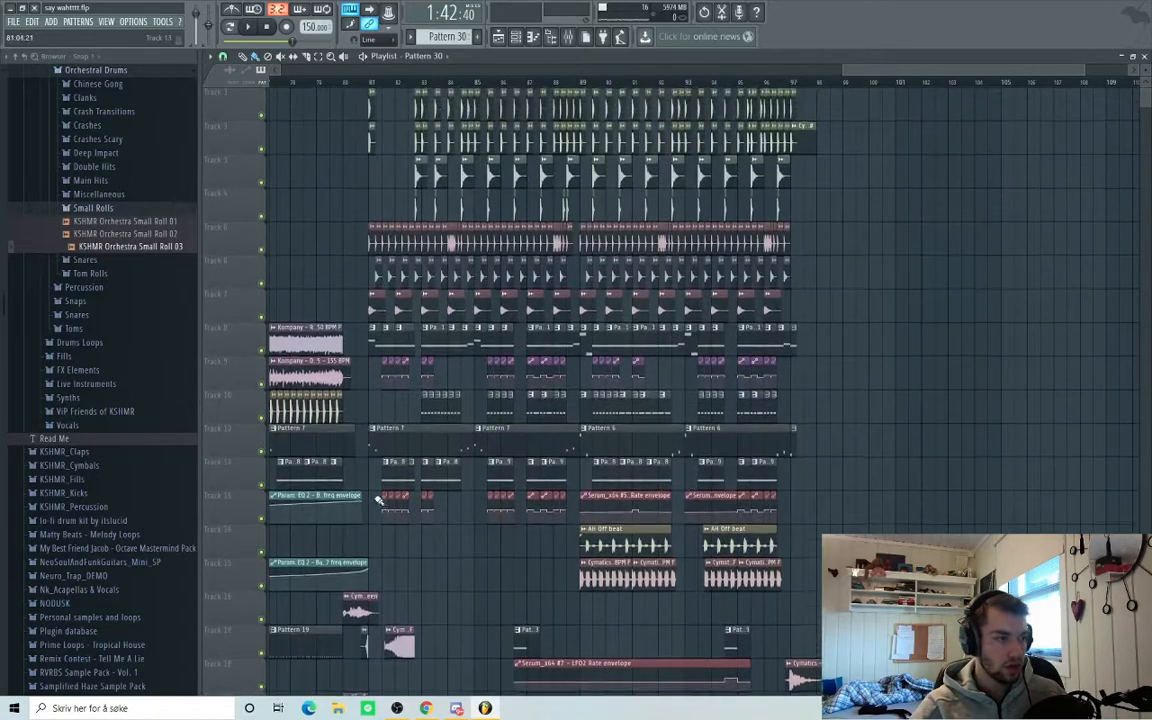
pyautogui.scroll(4, 379, 499)
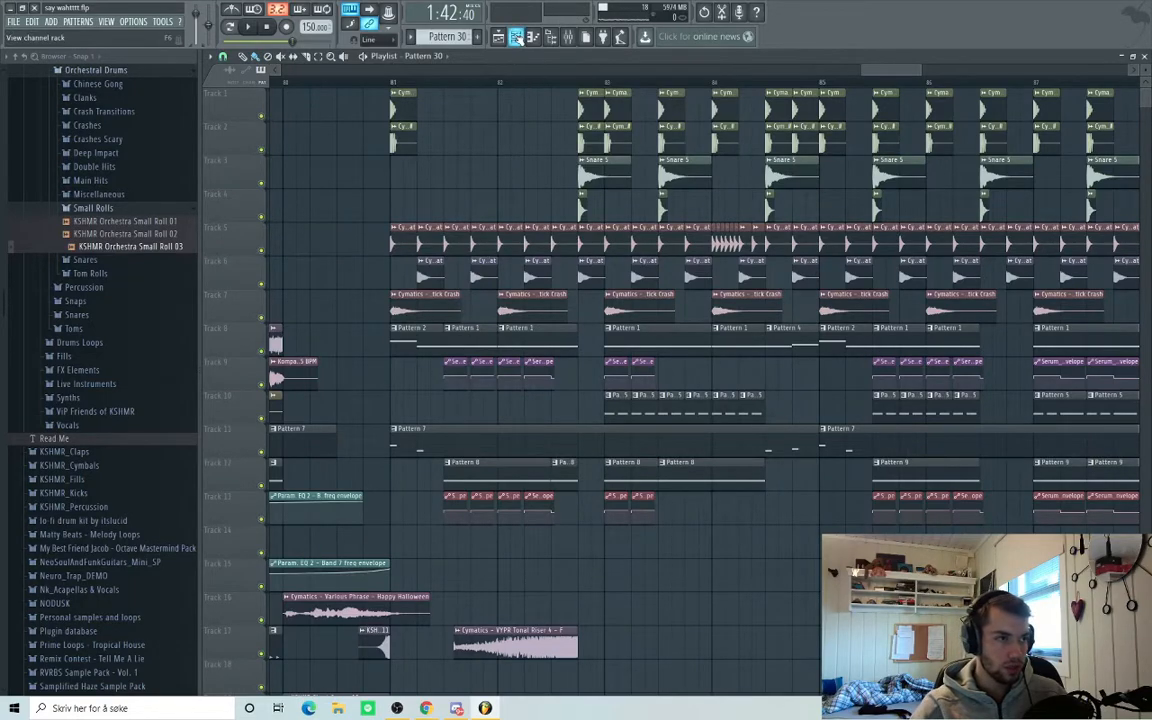
pyautogui.click(391, 80)
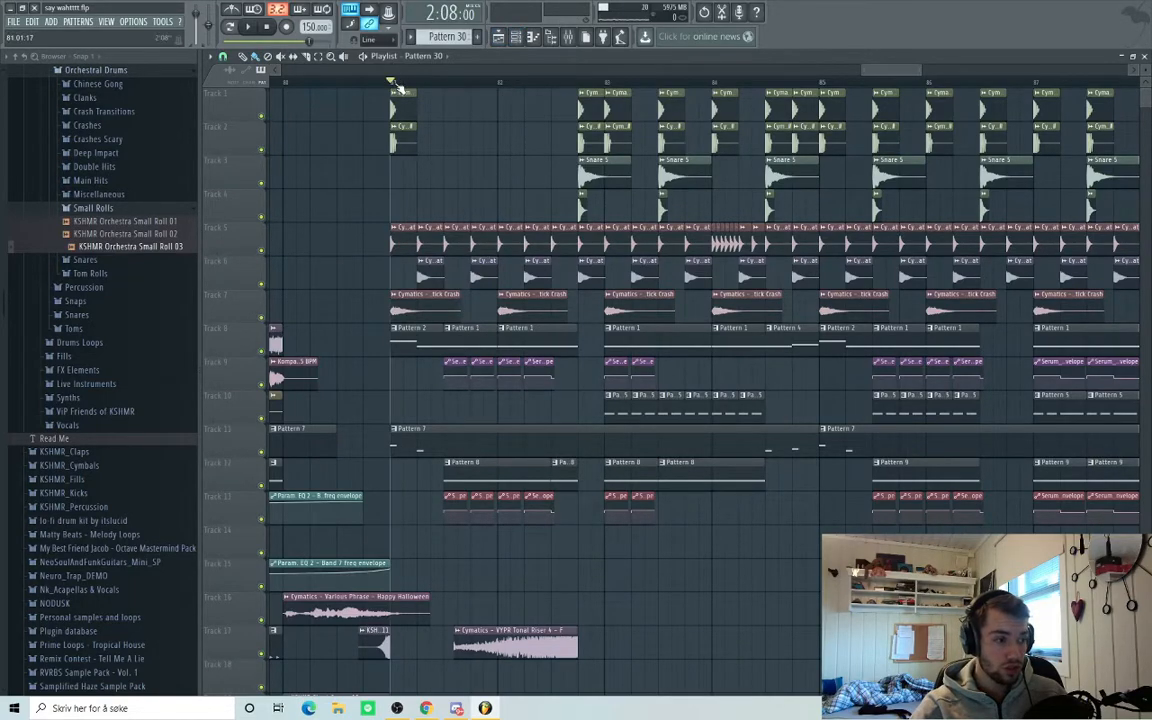
pyautogui.rightClick(448, 338)
pyautogui.click(464, 349)
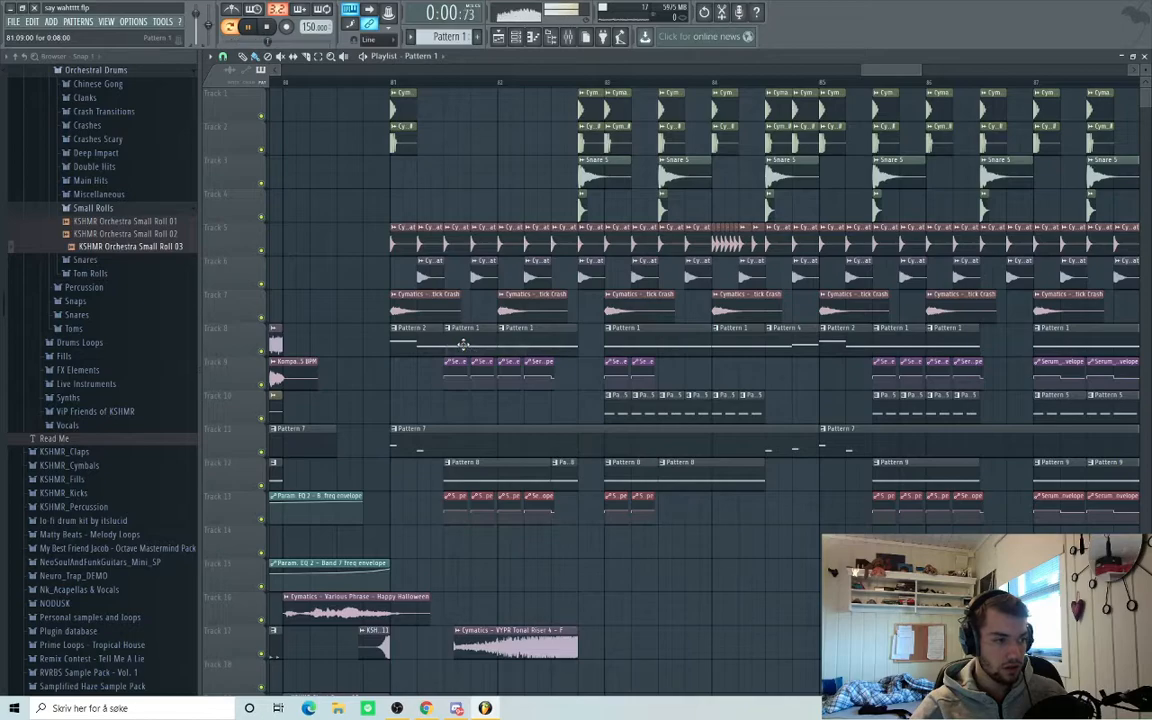
pyautogui.press('space')
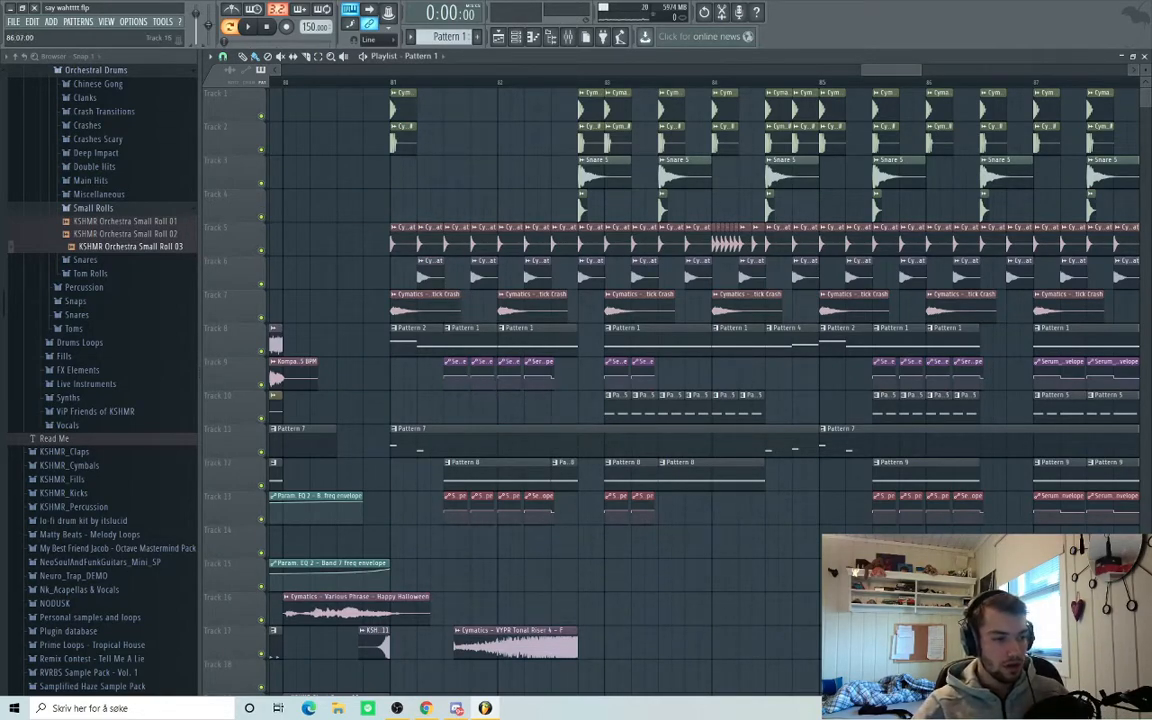
# Move the song playback start on the ruler to just before bar 78.
pyautogui.click(391, 83)
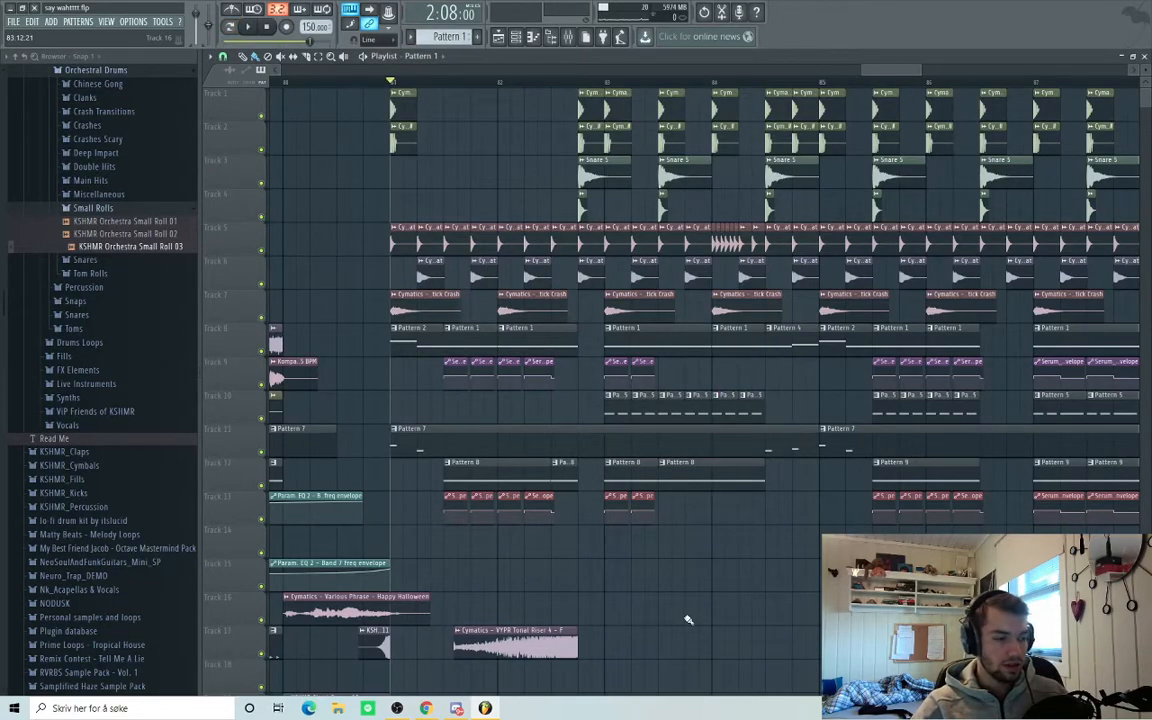
pyautogui.scroll(-2, 663, 609)
pyautogui.scroll(3, 558, 579)
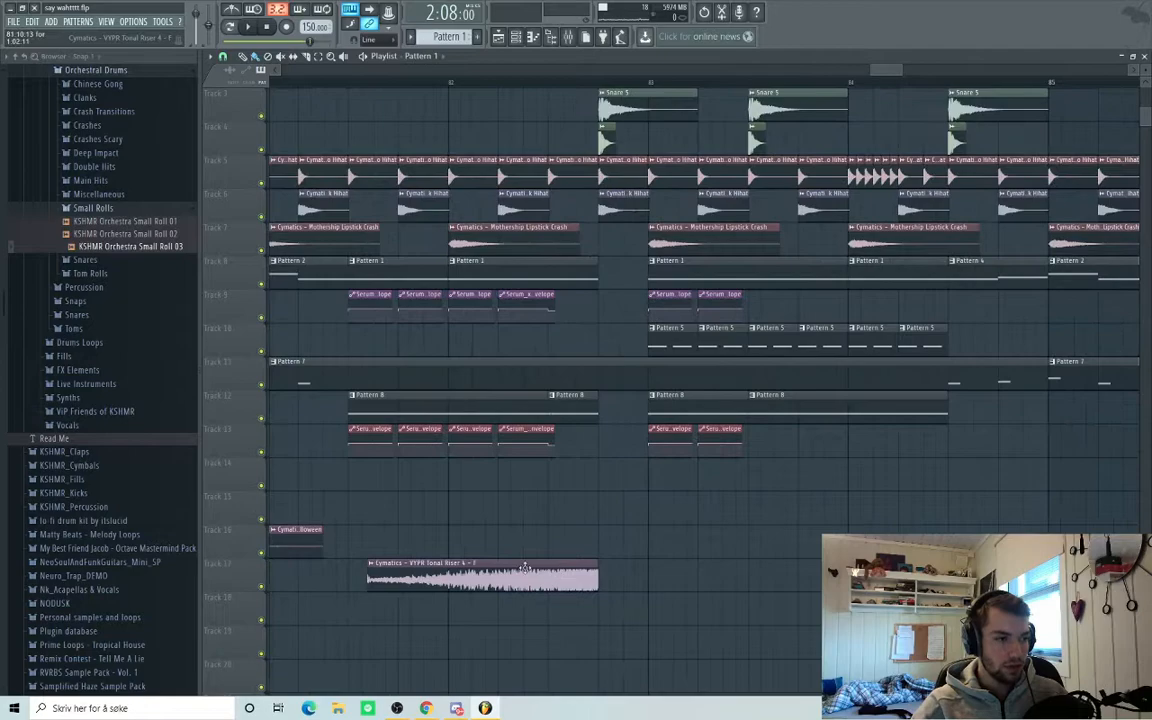
pyautogui.scroll(1, 560, 522)
pyautogui.scroll(-1, 580, 430)
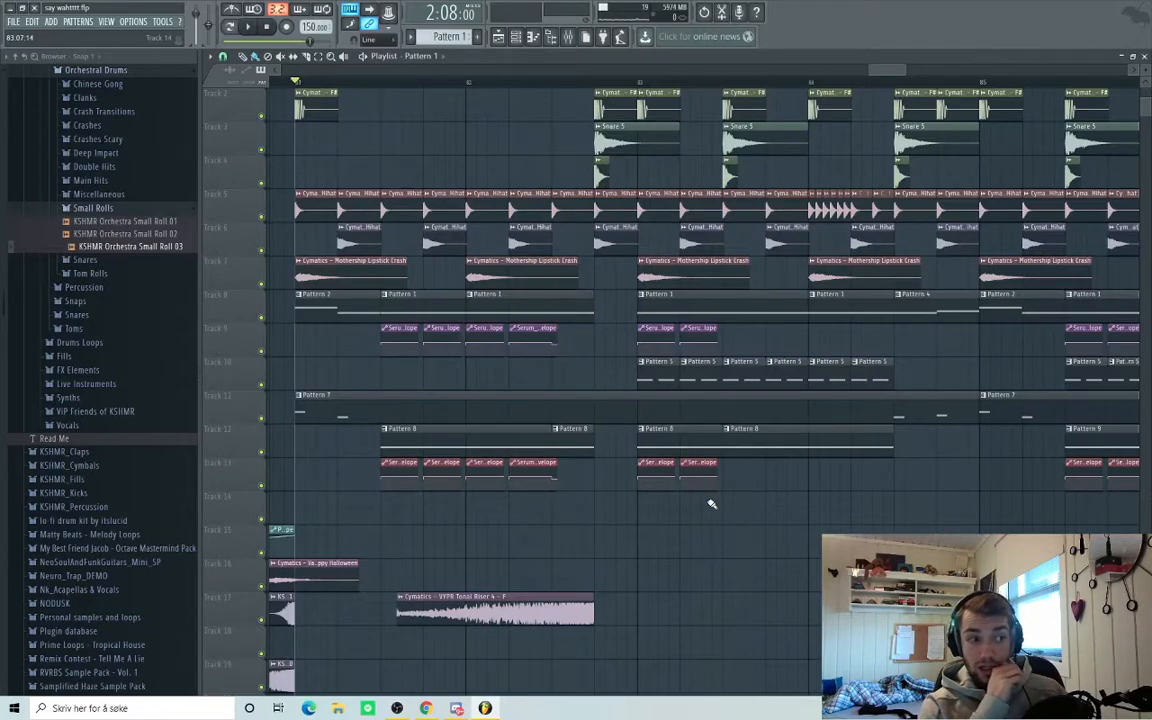
pyautogui.scroll(-3, 711, 504)
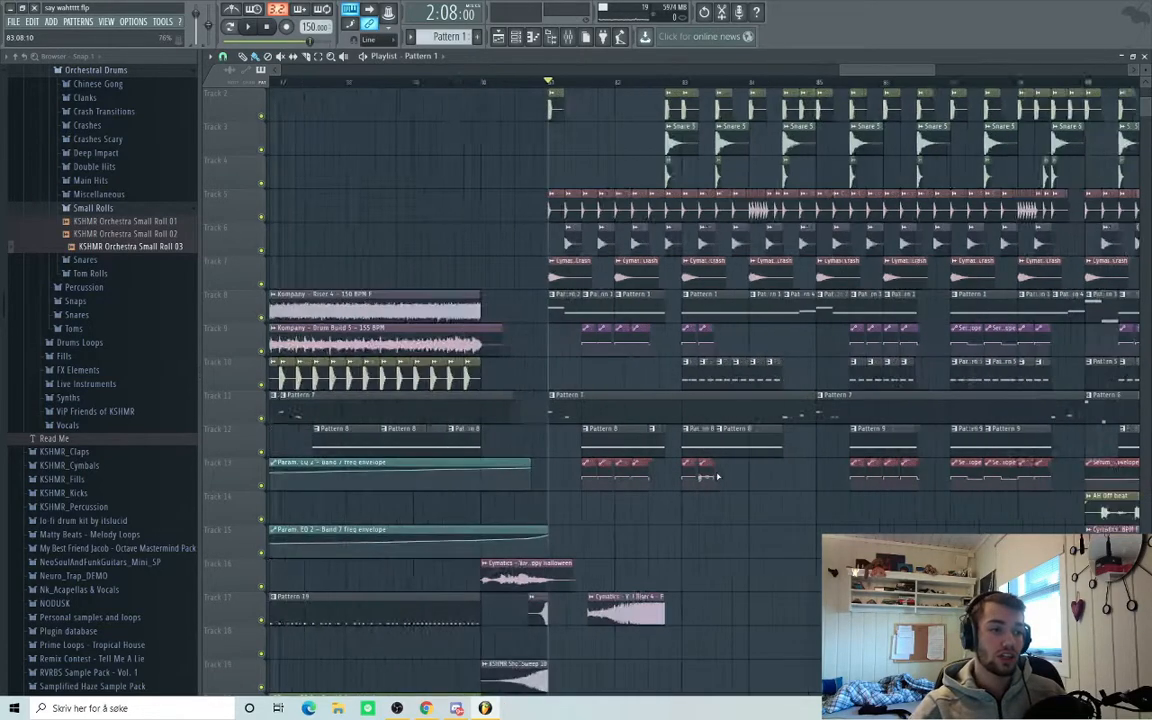
# Replay the riser and drum build from around bar 77.
pyautogui.click(399, 82)
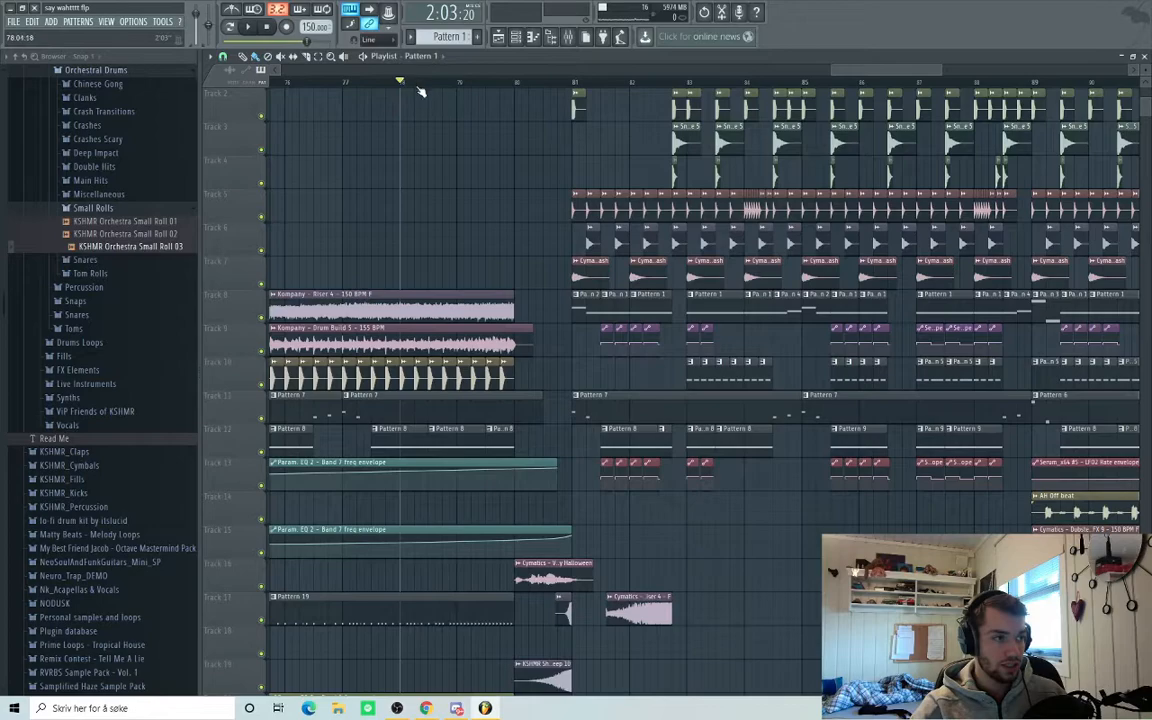
pyautogui.scroll(-2, 758, 585)
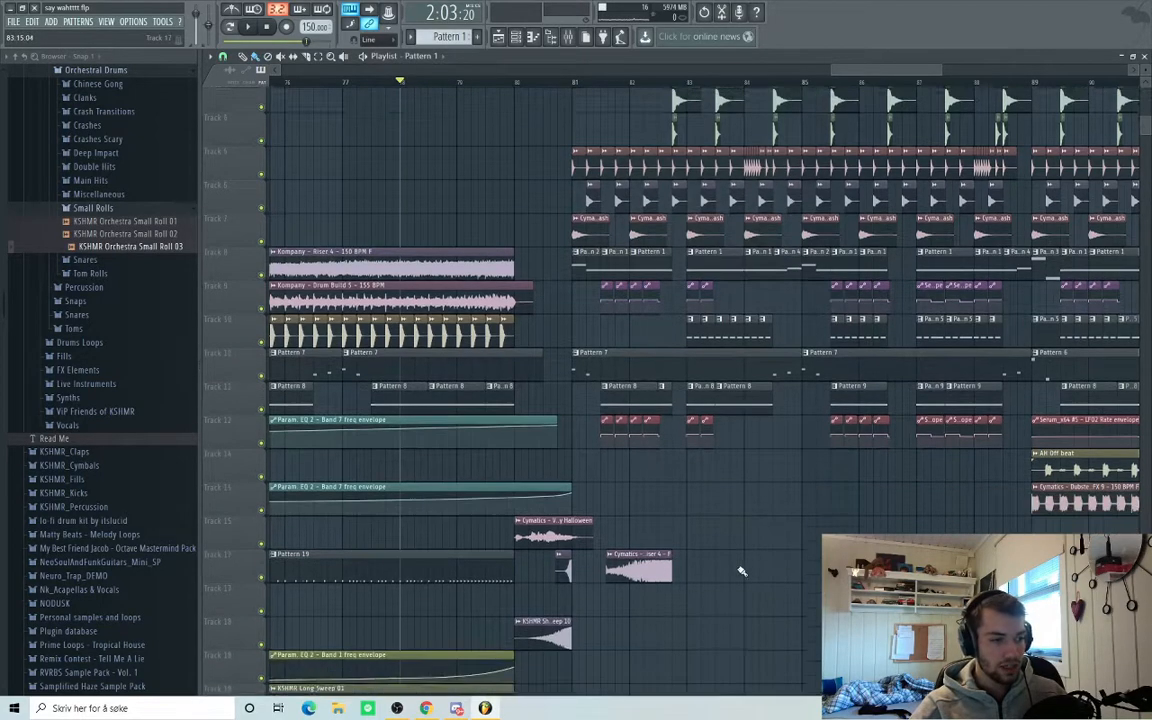
pyautogui.press('space')
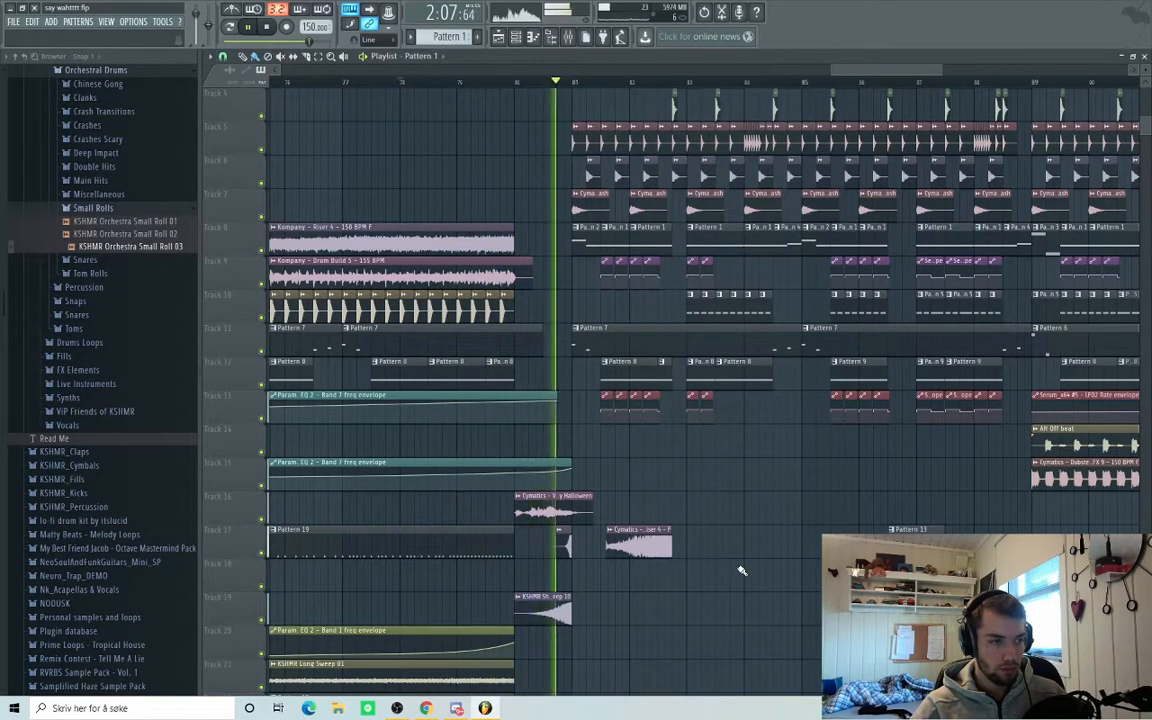
pyautogui.scroll(2, 921, 503)
pyautogui.scroll(1, 921, 503)
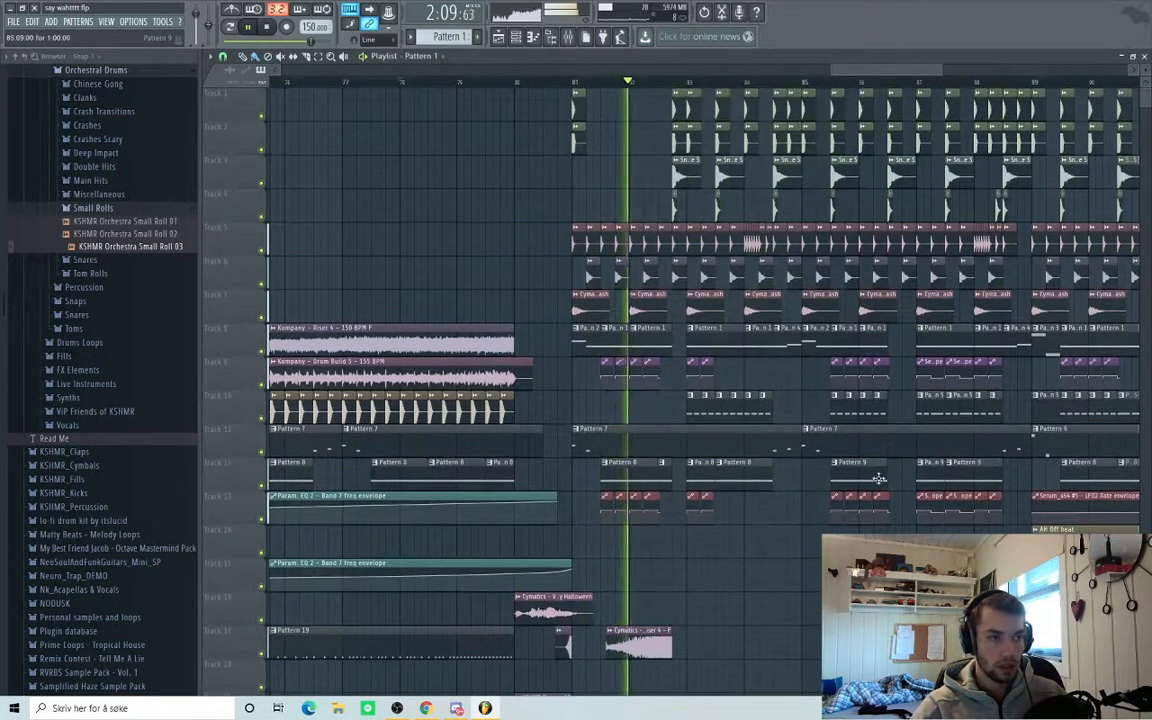
# Stop playback and set the song position to bar 84 (2:11:20).
pyautogui.press('space')
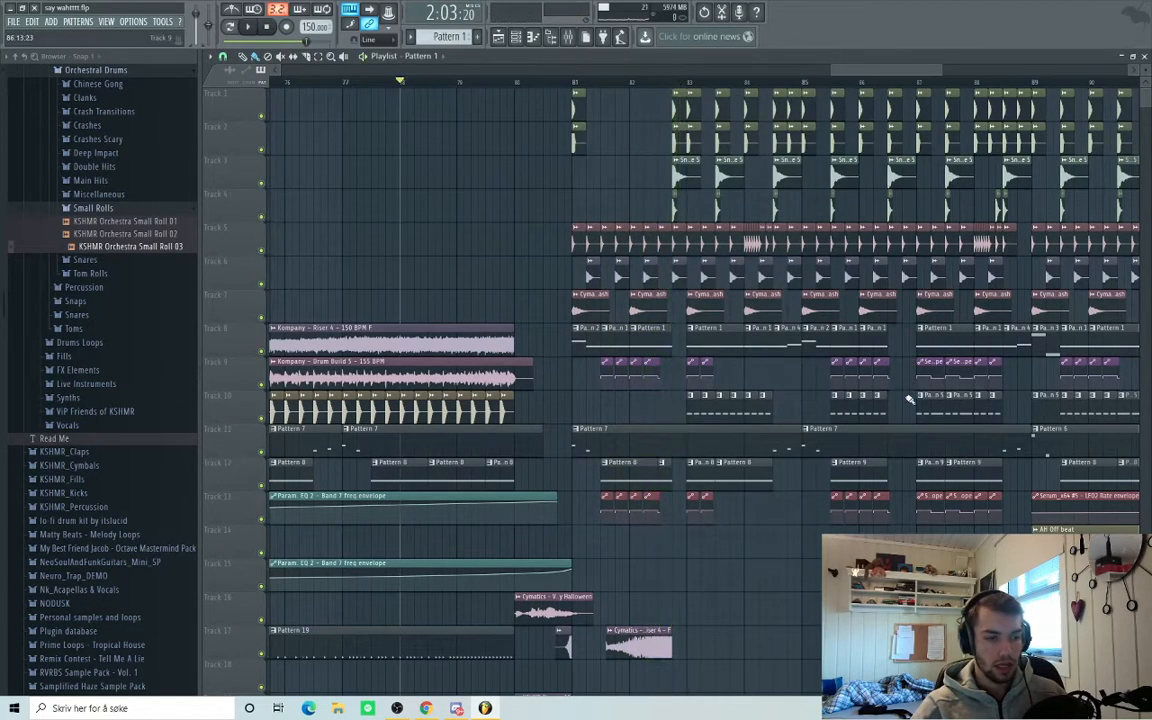
pyautogui.scroll(2, 900, 405)
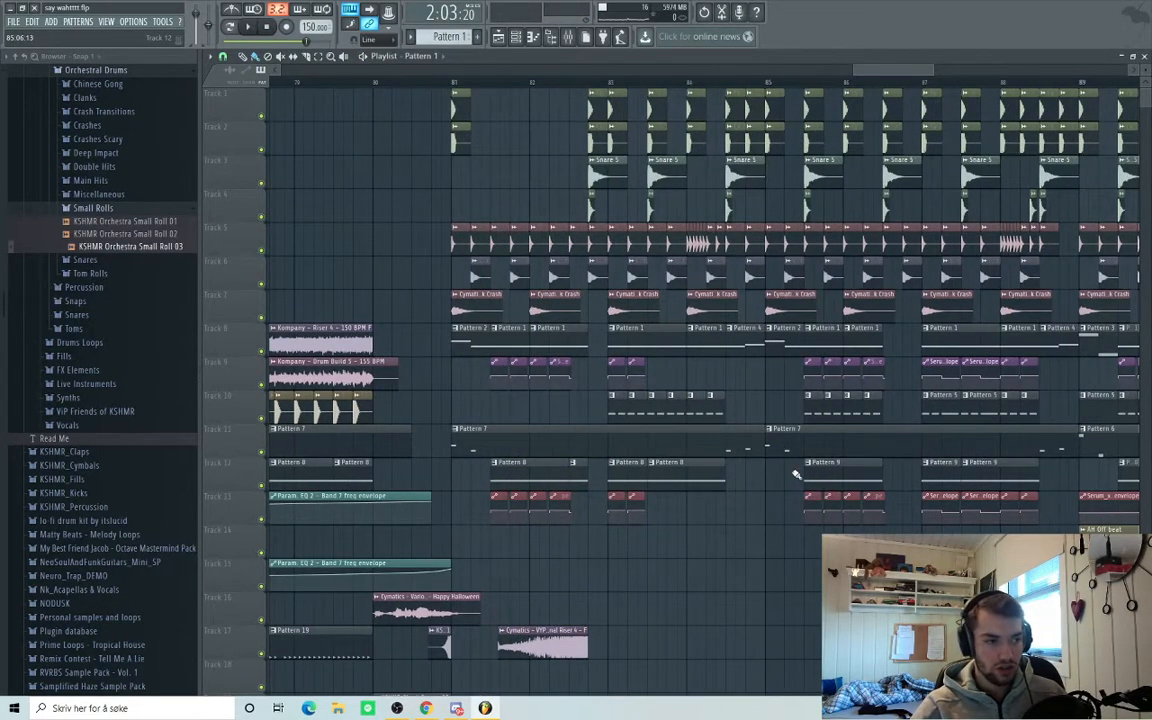
pyautogui.click(456, 84)
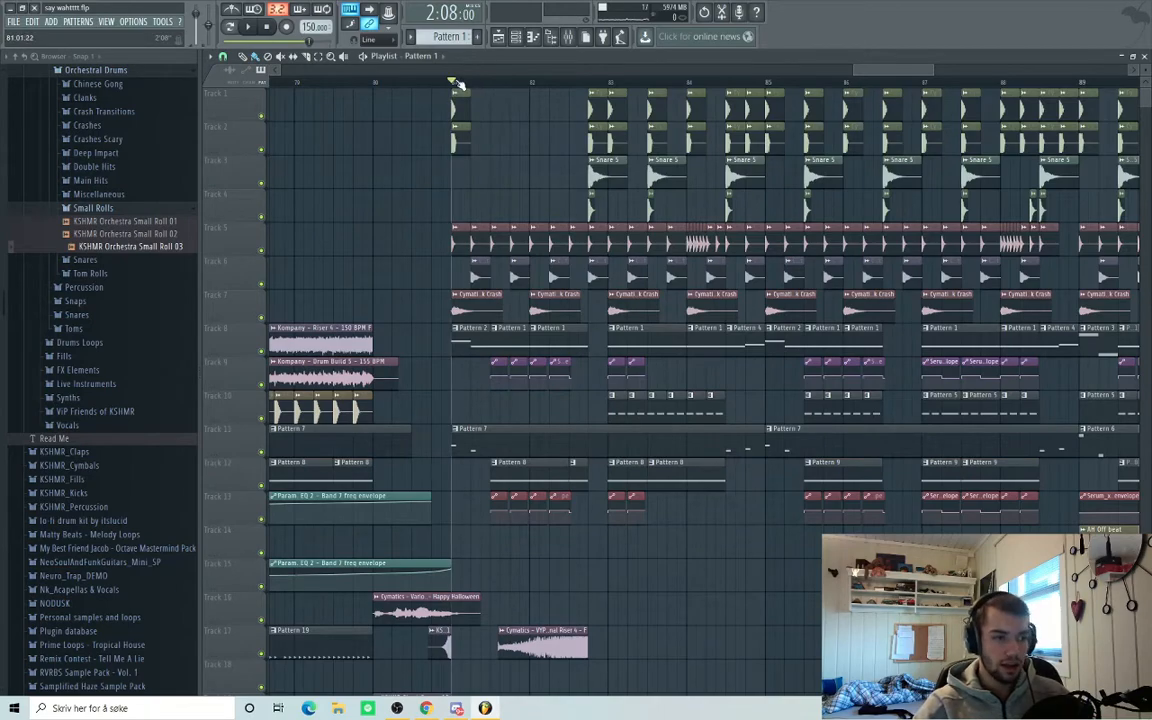
pyautogui.click(608, 82)
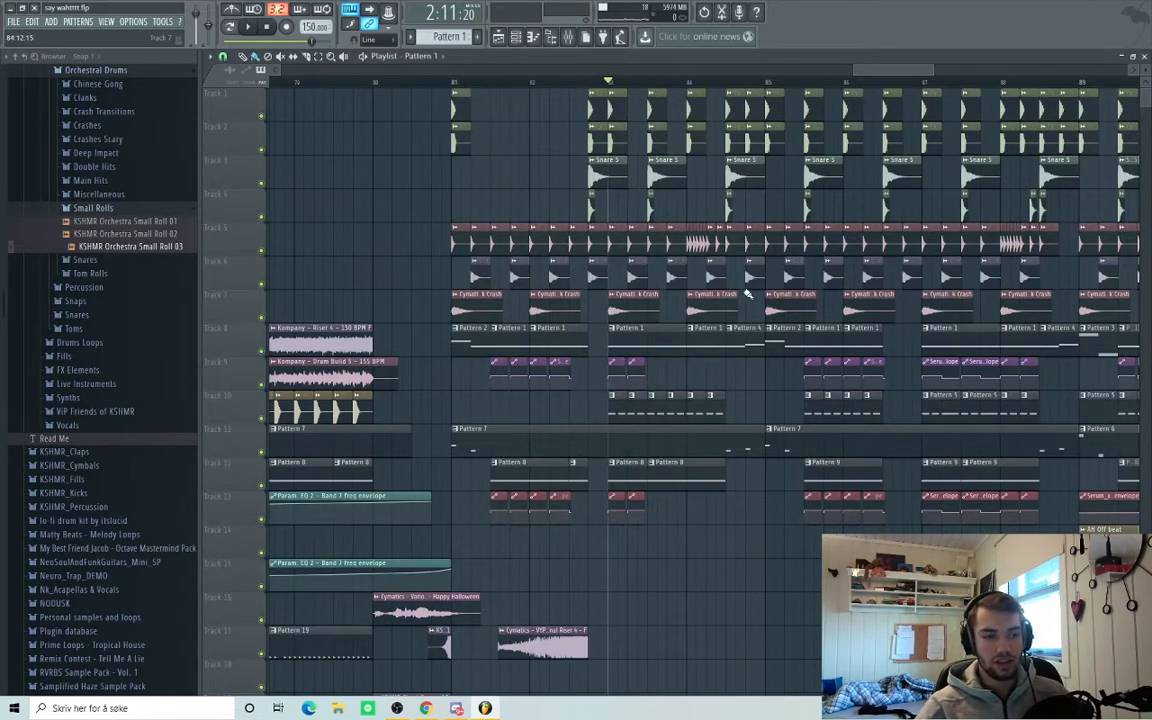
pyautogui.scroll(-3, 747, 293)
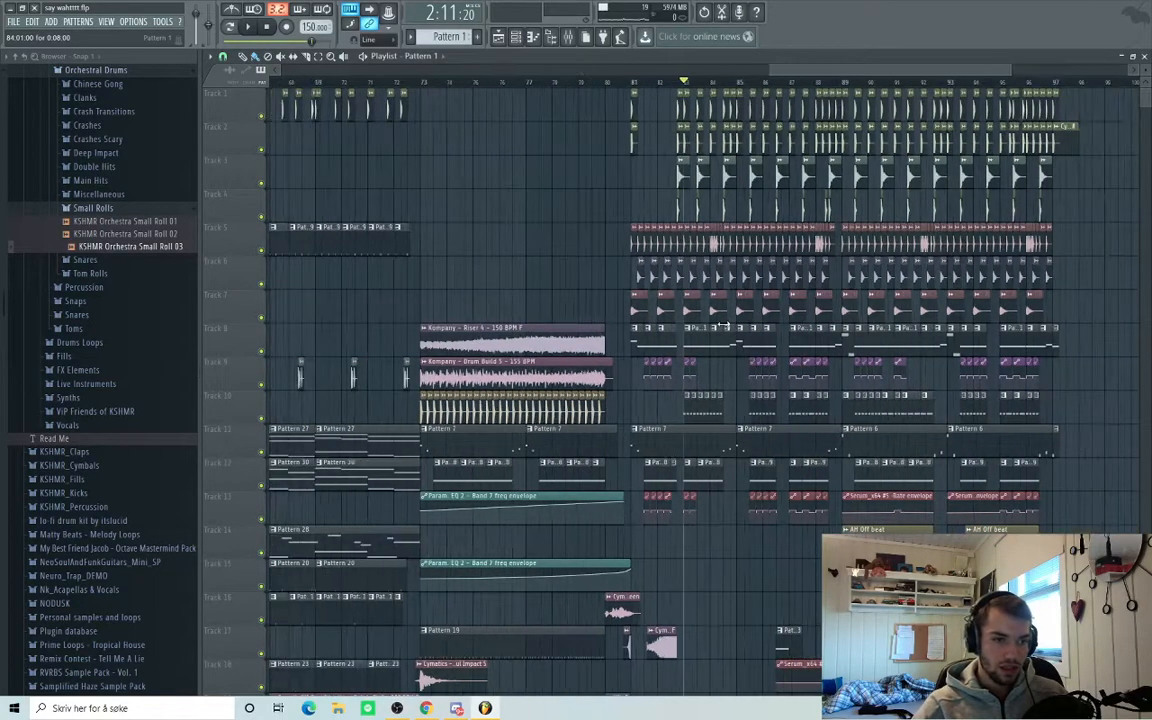
# Review the arrangement through bar 97 and return the playhead to 0:00:00.
pyautogui.scroll(-4, 770, 332)
pyautogui.scroll(1, 858, 329)
pyautogui.scroll(-3, 857, 329)
pyautogui.scroll(3, 1032, 387)
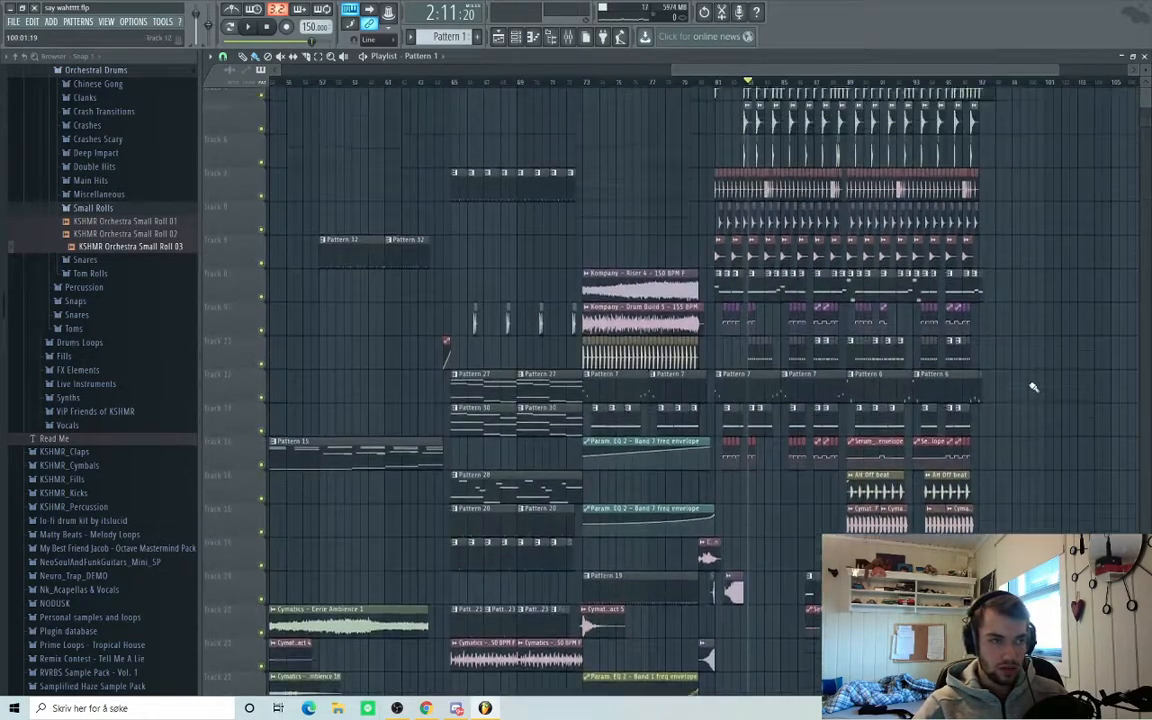
pyautogui.scroll(2, 1033, 387)
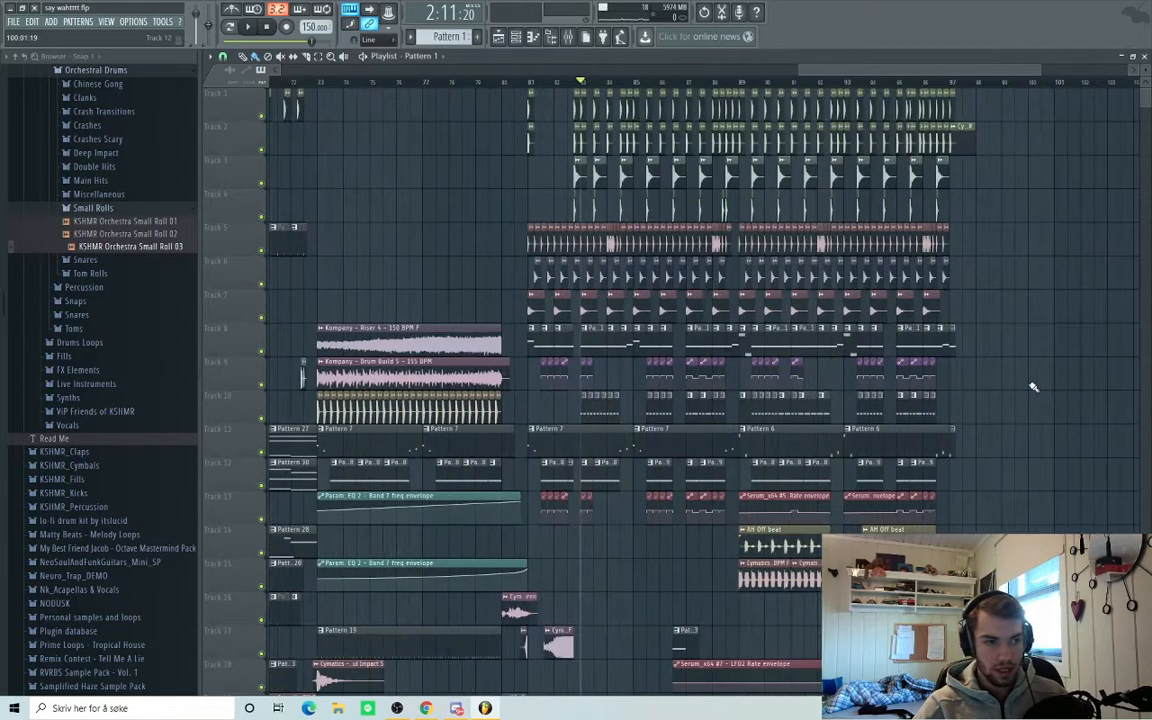
pyautogui.scroll(-2, 1033, 387)
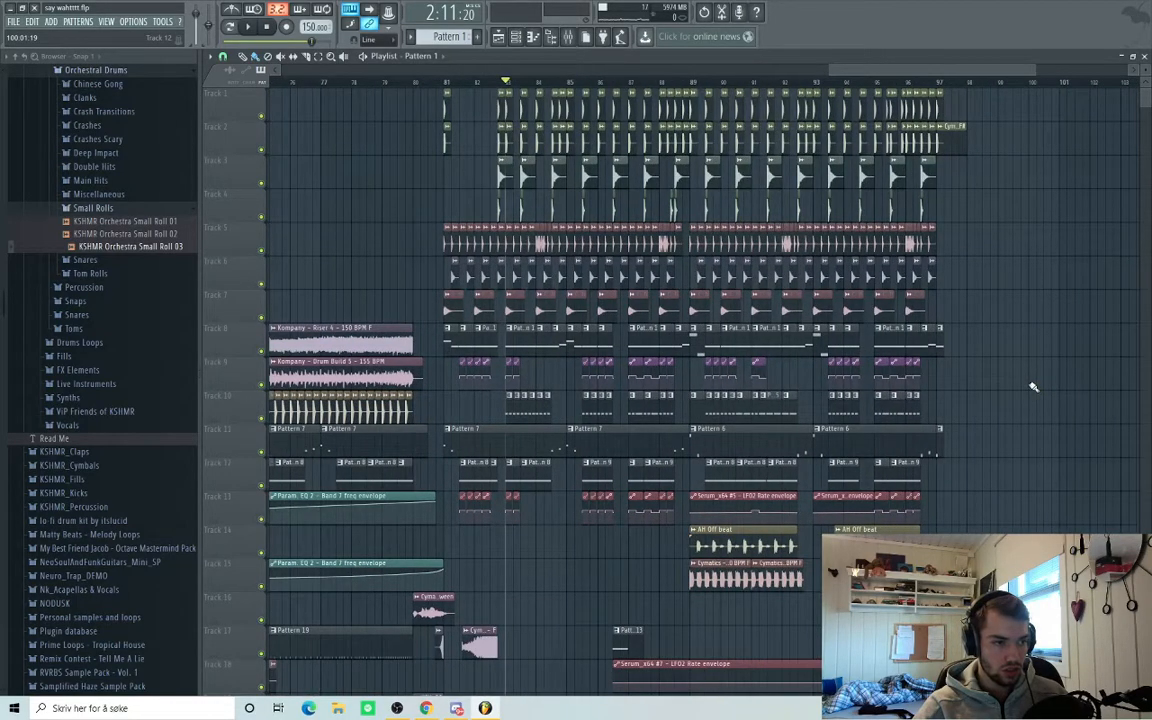
pyautogui.scroll(-3, 1033, 387)
pyautogui.scroll(-5, 1030, 395)
pyautogui.scroll(5, 1024, 405)
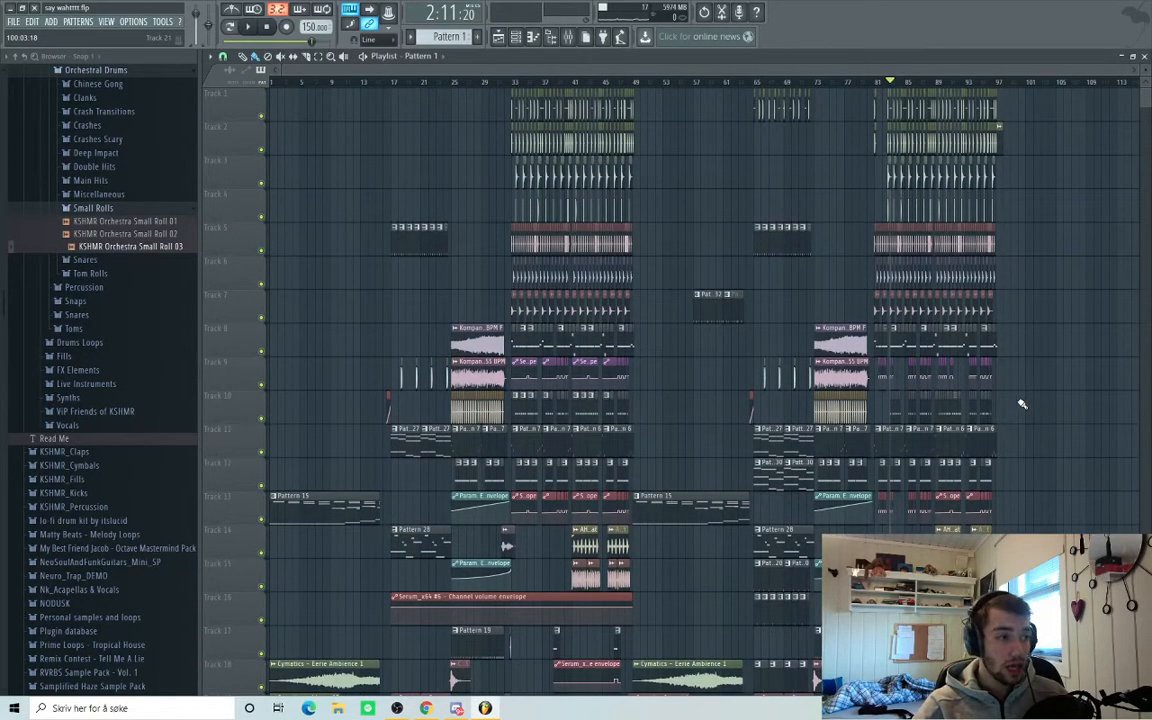
pyautogui.press('space')
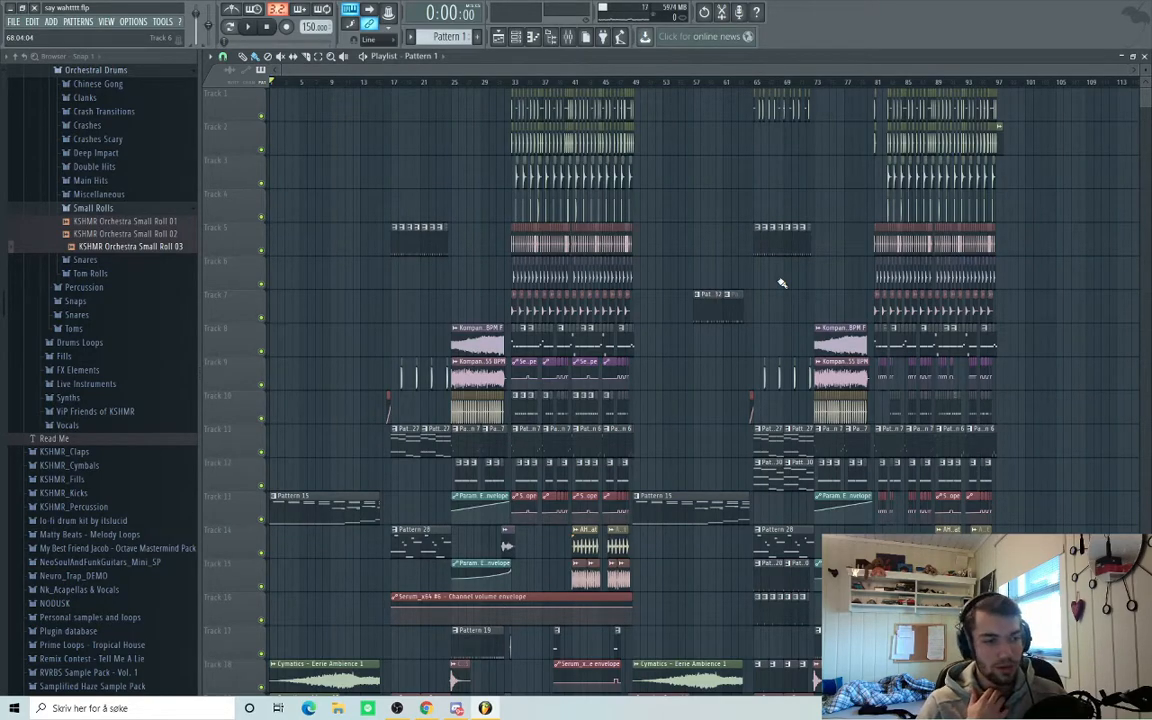
pyautogui.scroll(-5, 714, 225)
pyautogui.scroll(5, 714, 225)
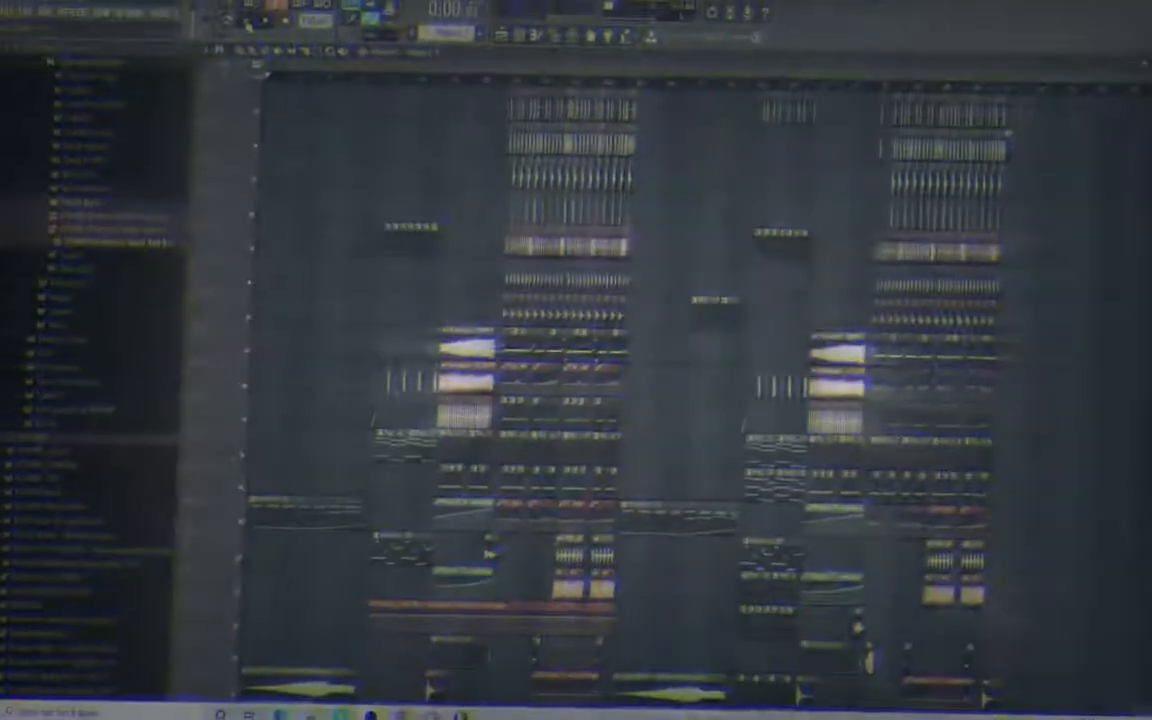
# Start playing the arrangement from the beginning.
pyautogui.click(249, 30)
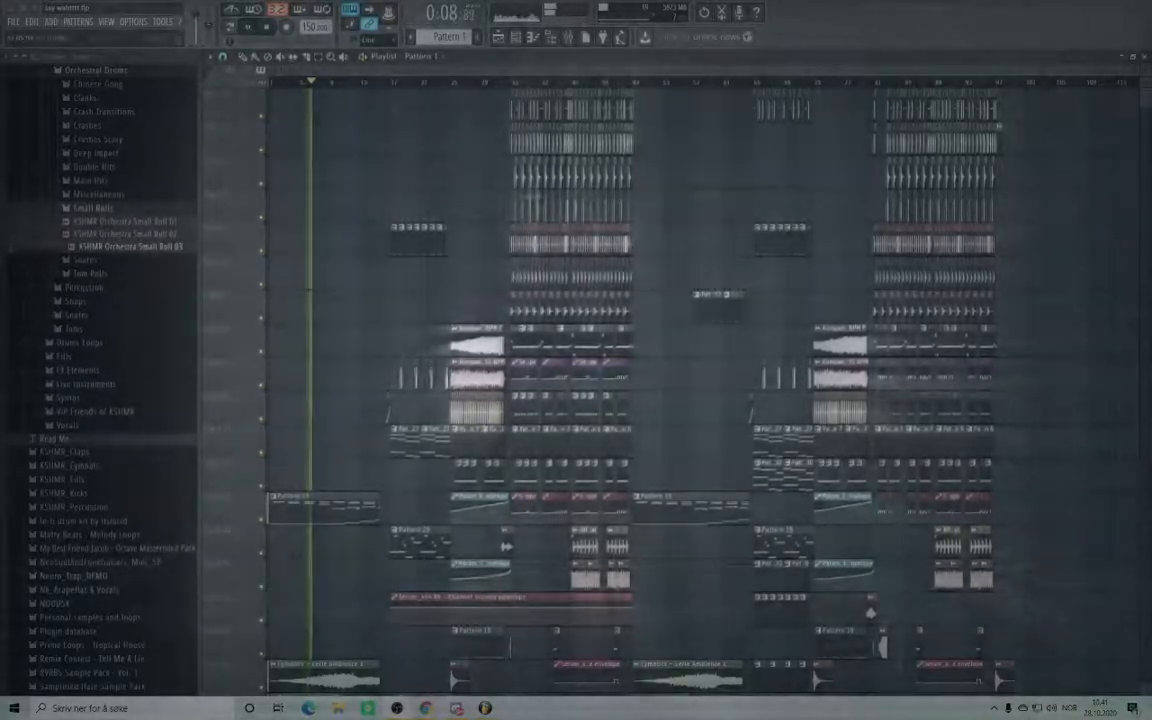
pyautogui.scroll(-10, 658, 220)
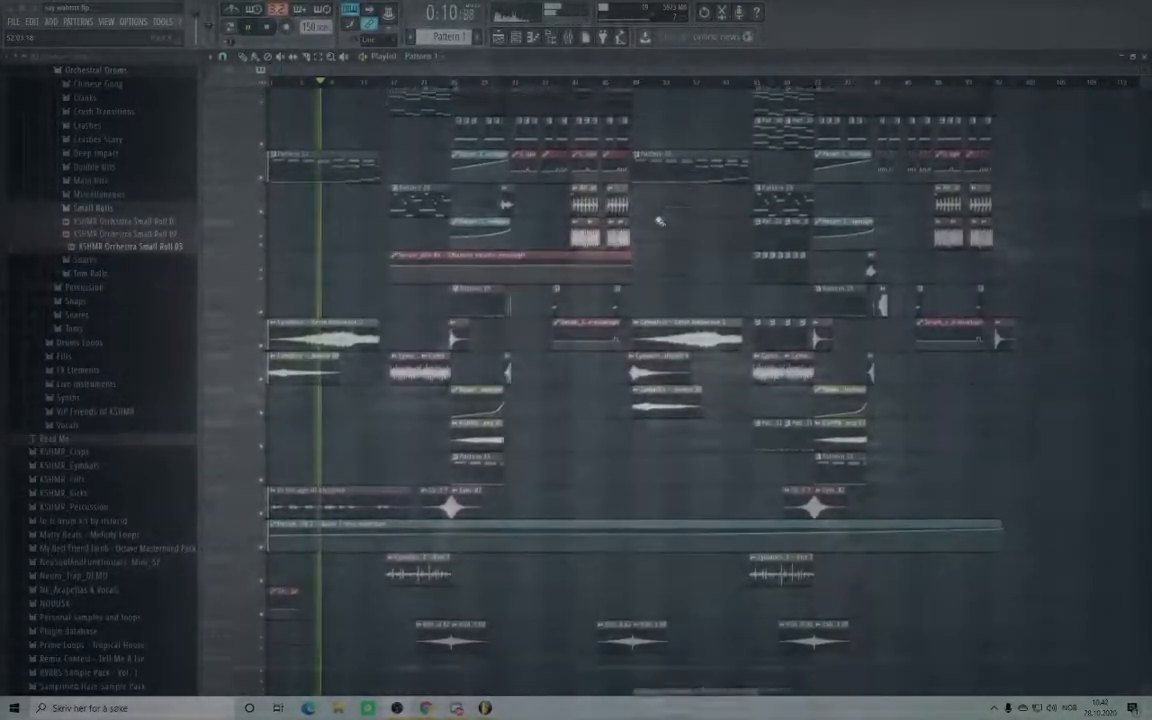
pyautogui.scroll(-2, 658, 220)
pyautogui.scroll(2, 398, 297)
pyautogui.scroll(3, 411, 302)
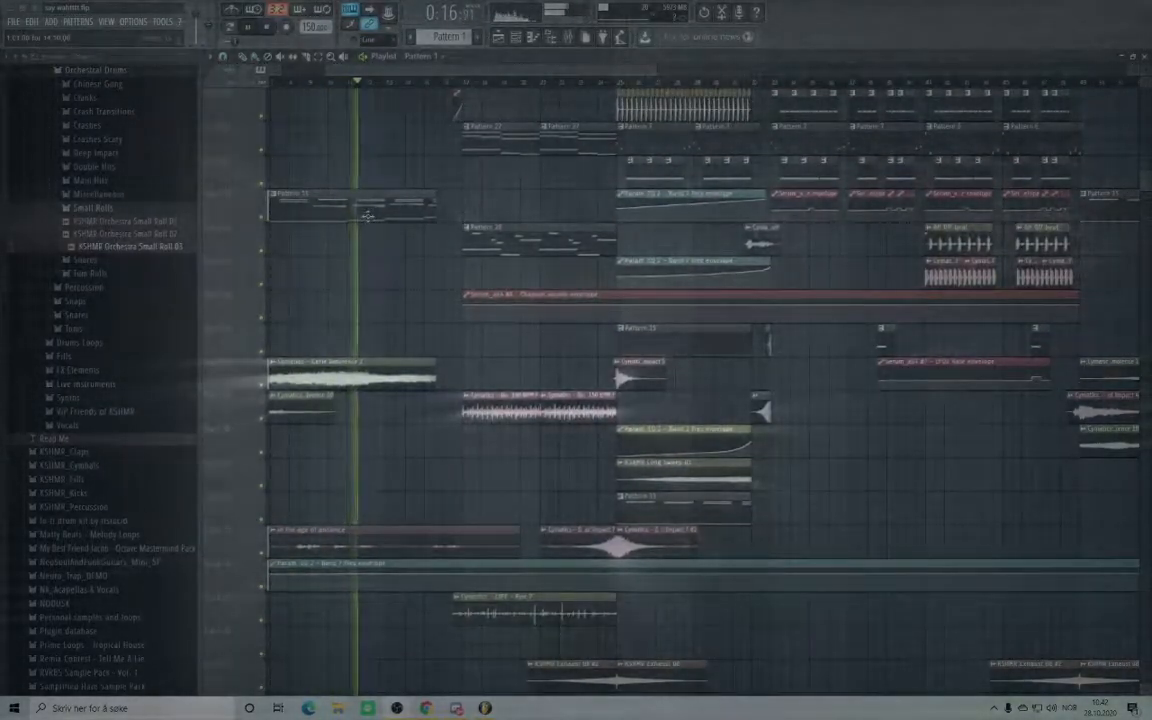
# Check Pattern 15's notes in the Piano roll, then close it and the Channel rack.
pyautogui.doubleClick(368, 215)
pyautogui.scroll(2, 873, 352)
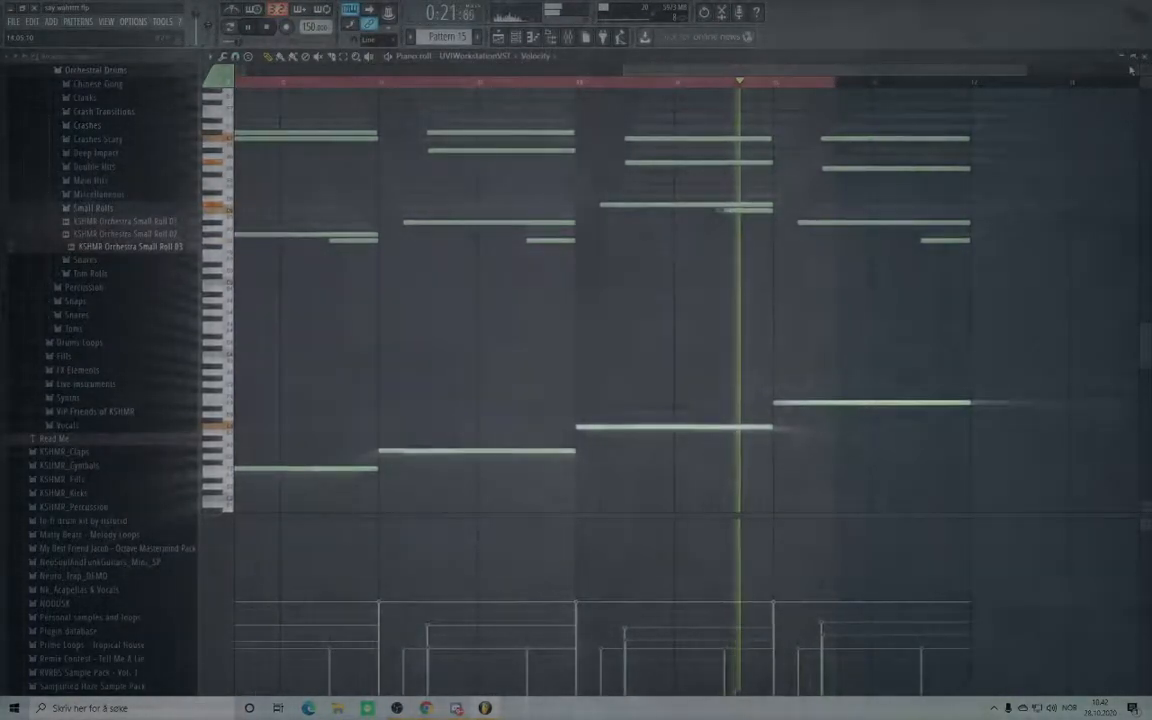
pyautogui.click(1142, 57)
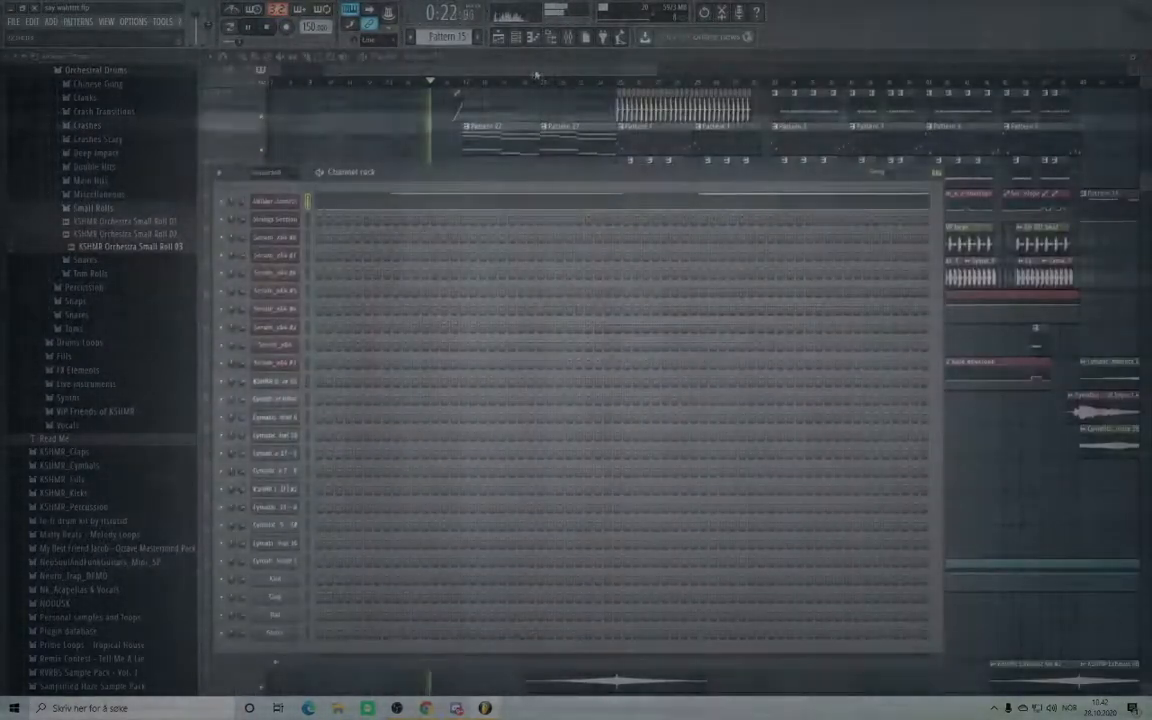
pyautogui.click(536, 75)
# Keep listening as playback reaches about 0:46, following along in the playlist.
pyautogui.scroll(-3, 468, 444)
pyautogui.scroll(4, 524, 437)
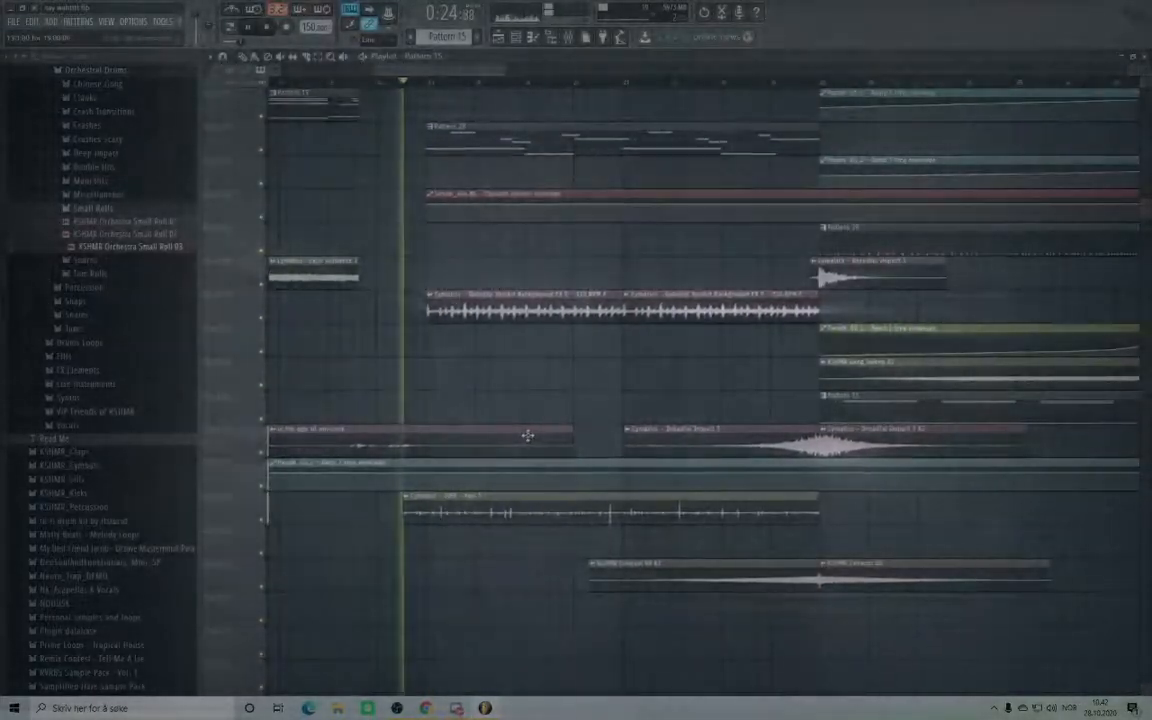
pyautogui.scroll(-2, 594, 450)
pyautogui.scroll(4, 536, 500)
pyautogui.scroll(-2, 495, 531)
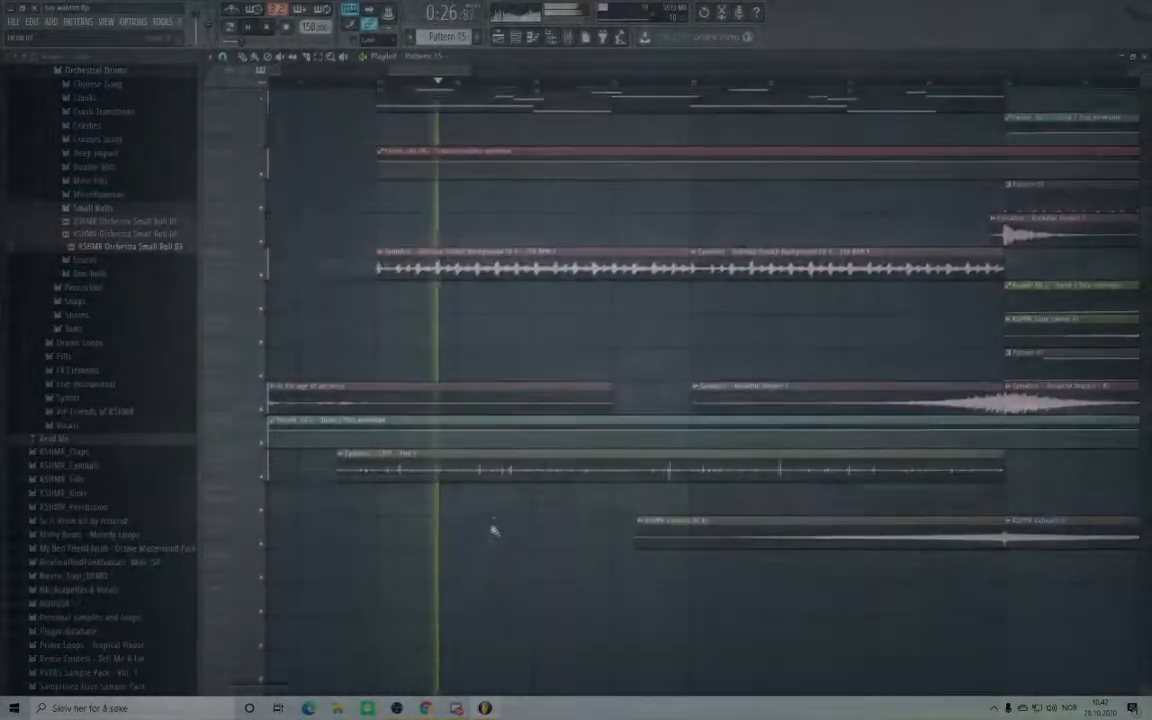
pyautogui.scroll(10, 840, 494)
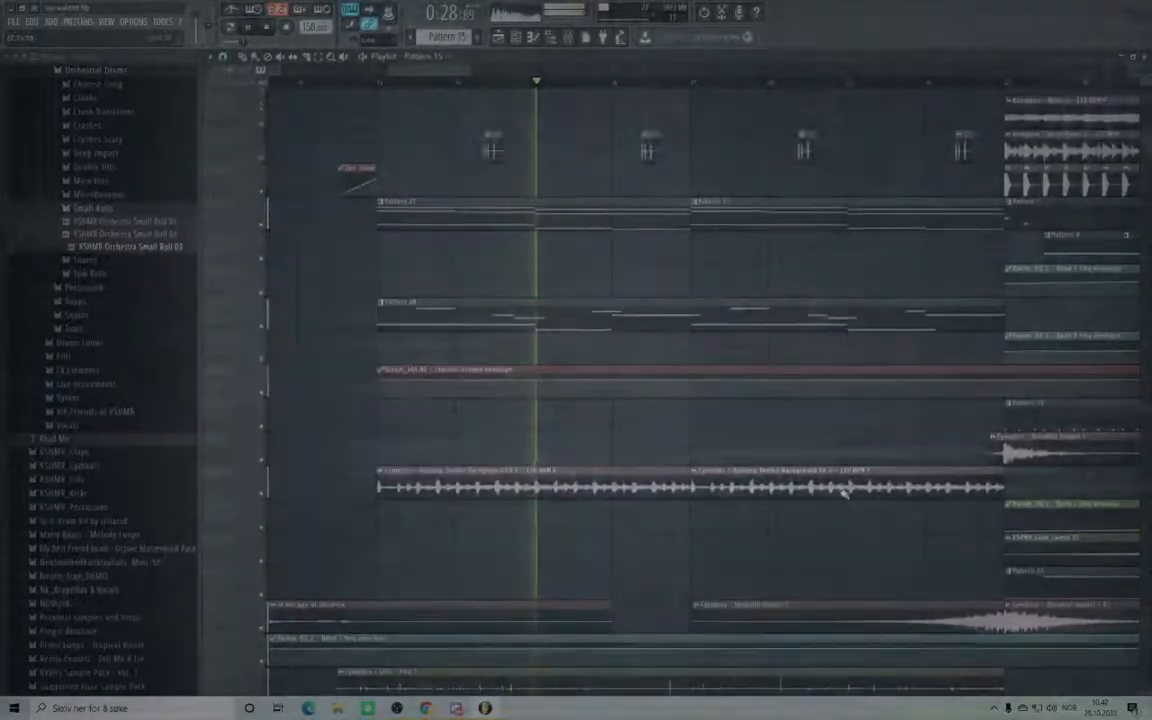
pyautogui.scroll(3, 840, 494)
pyautogui.scroll(-4, 838, 490)
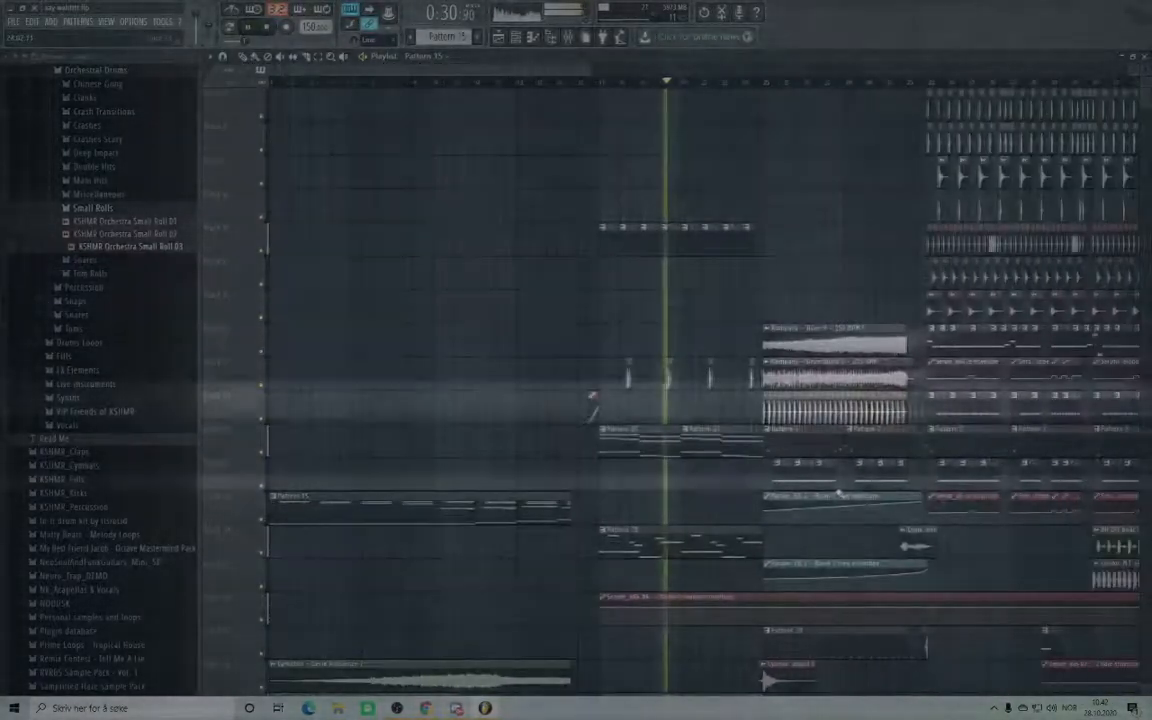
pyautogui.scroll(-4, 838, 490)
pyautogui.scroll(3, 836, 489)
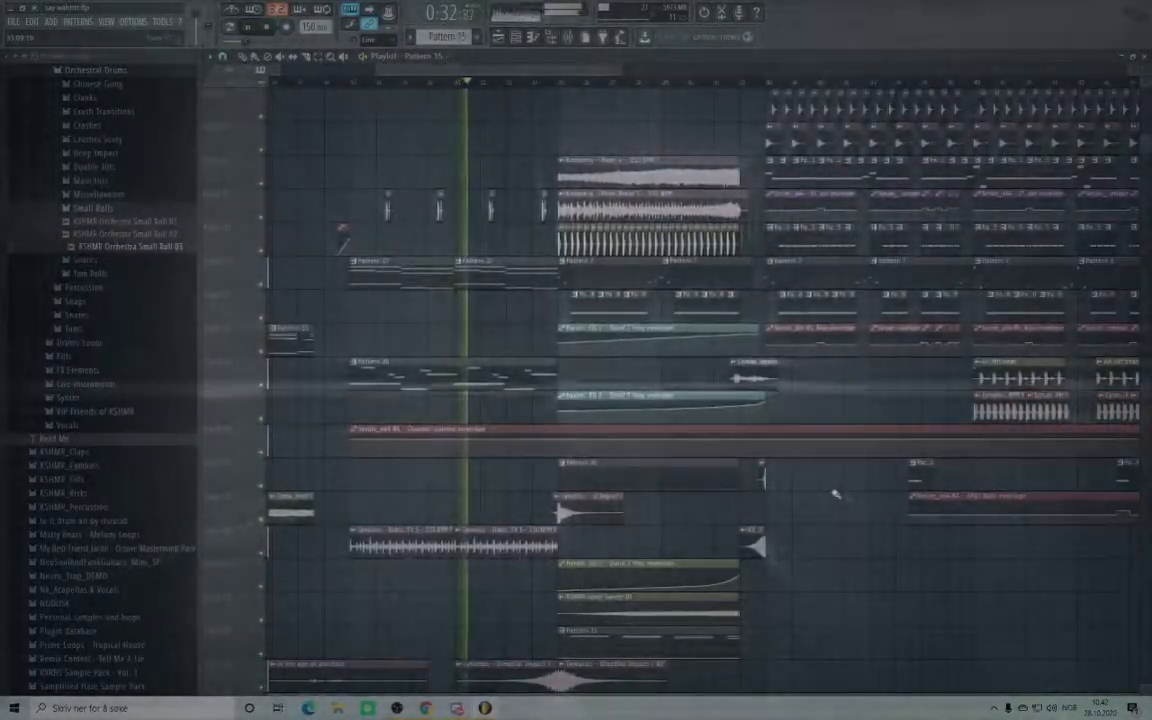
pyautogui.scroll(1, 836, 491)
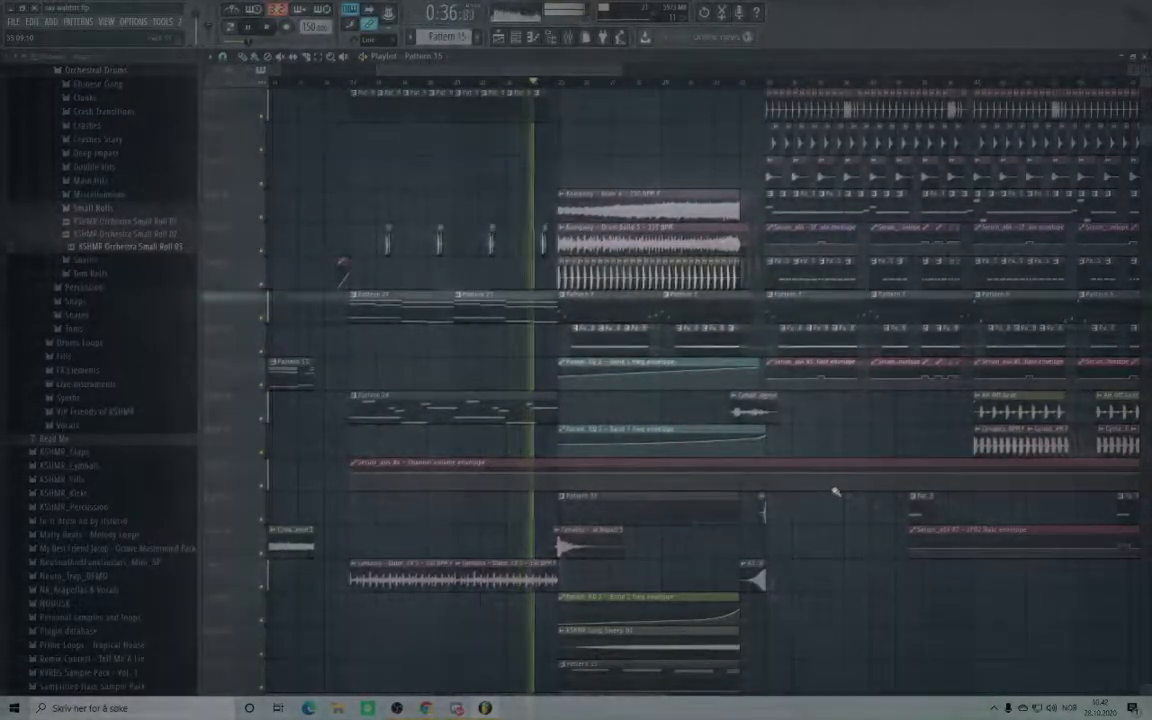
pyautogui.scroll(-6, 820, 486)
pyautogui.scroll(6, 815, 490)
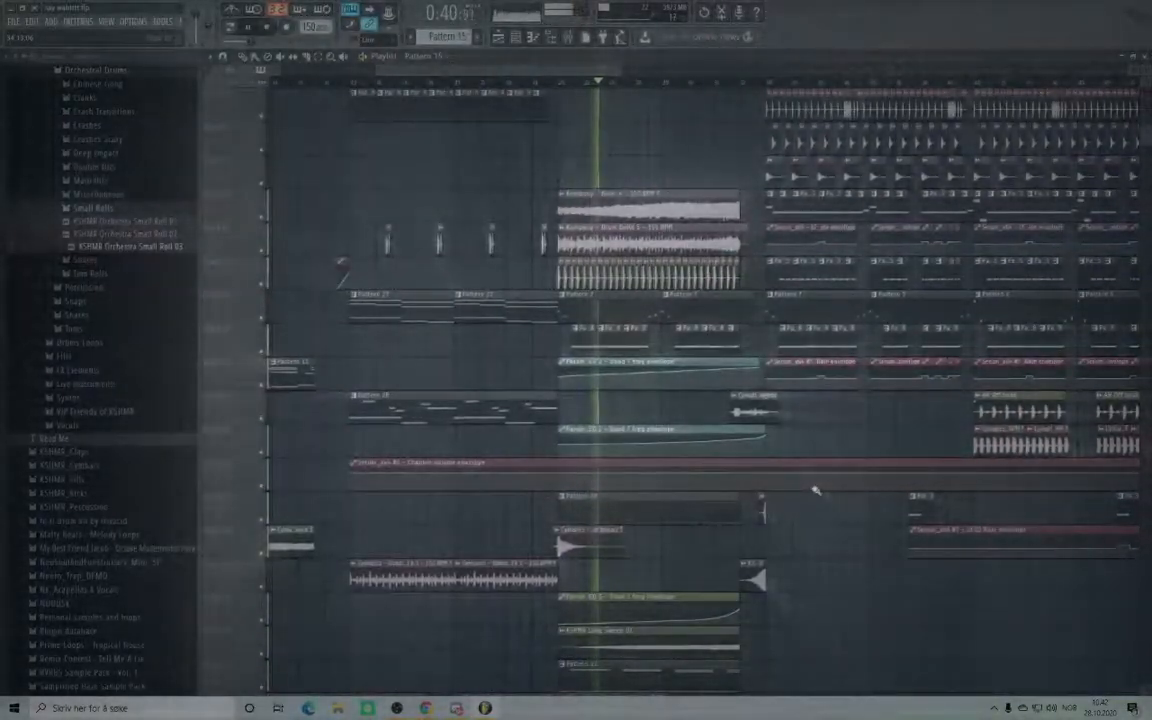
pyautogui.scroll(-5, 816, 490)
pyautogui.scroll(3, 800, 480)
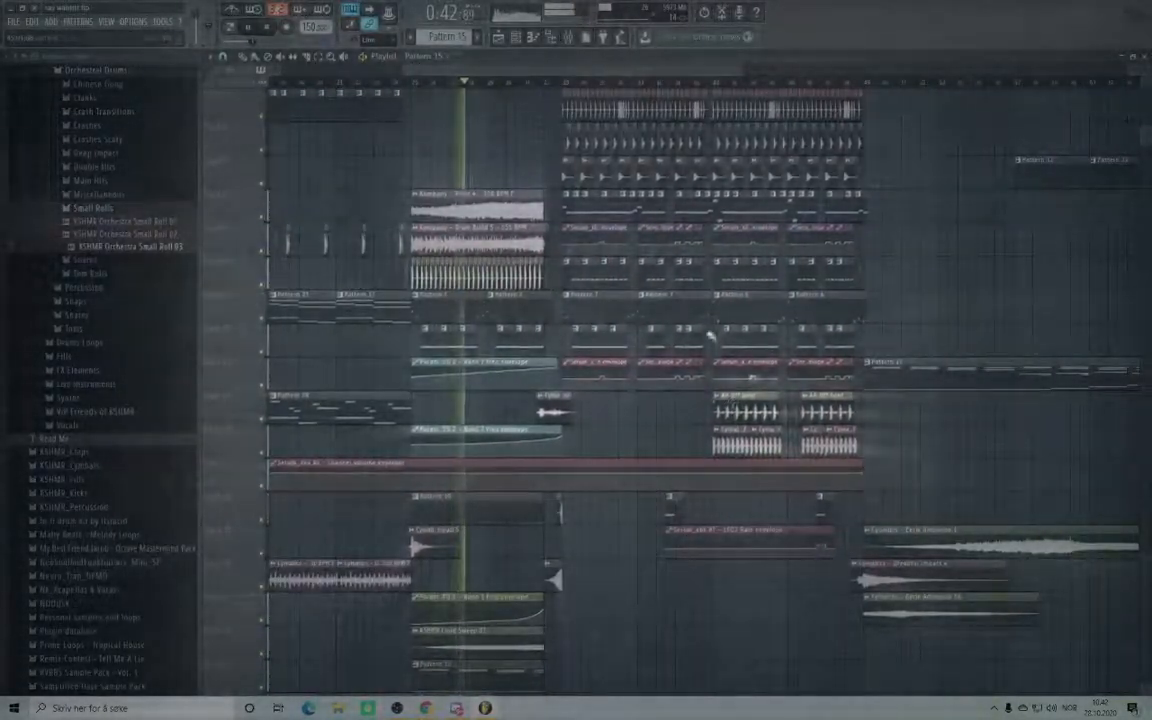
pyautogui.moveTo(634, 77); pyautogui.dragTo(654, 76)
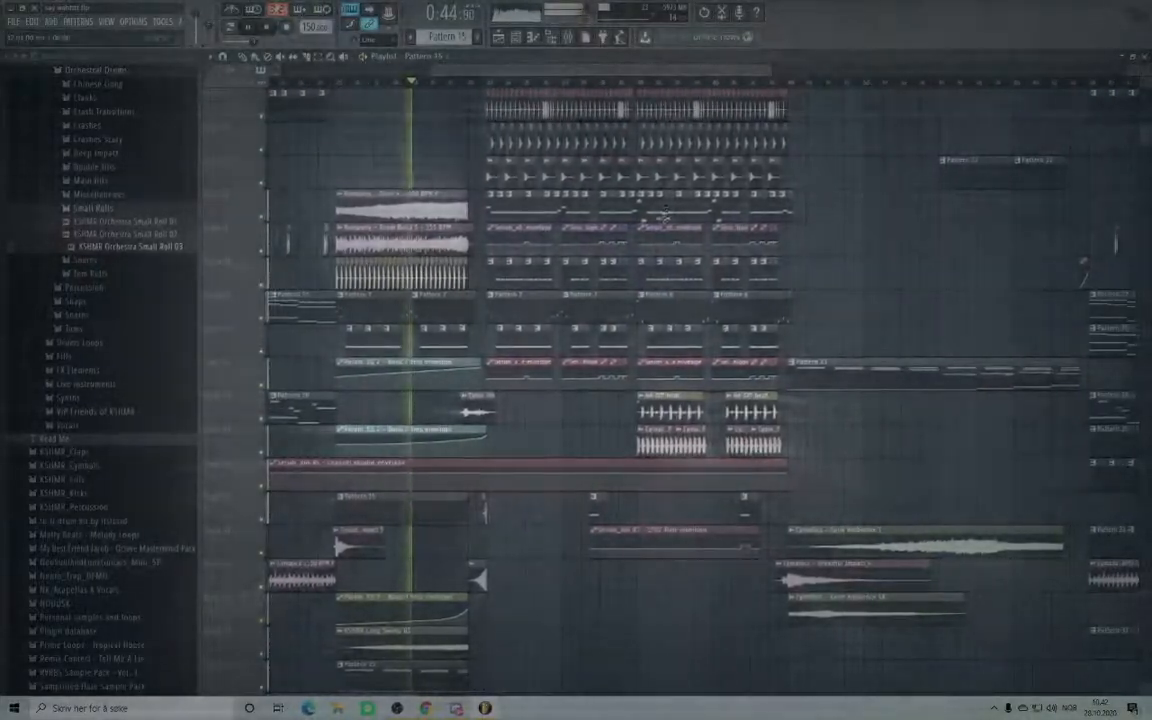
pyautogui.scroll(2, 666, 227)
pyautogui.scroll(1, 666, 227)
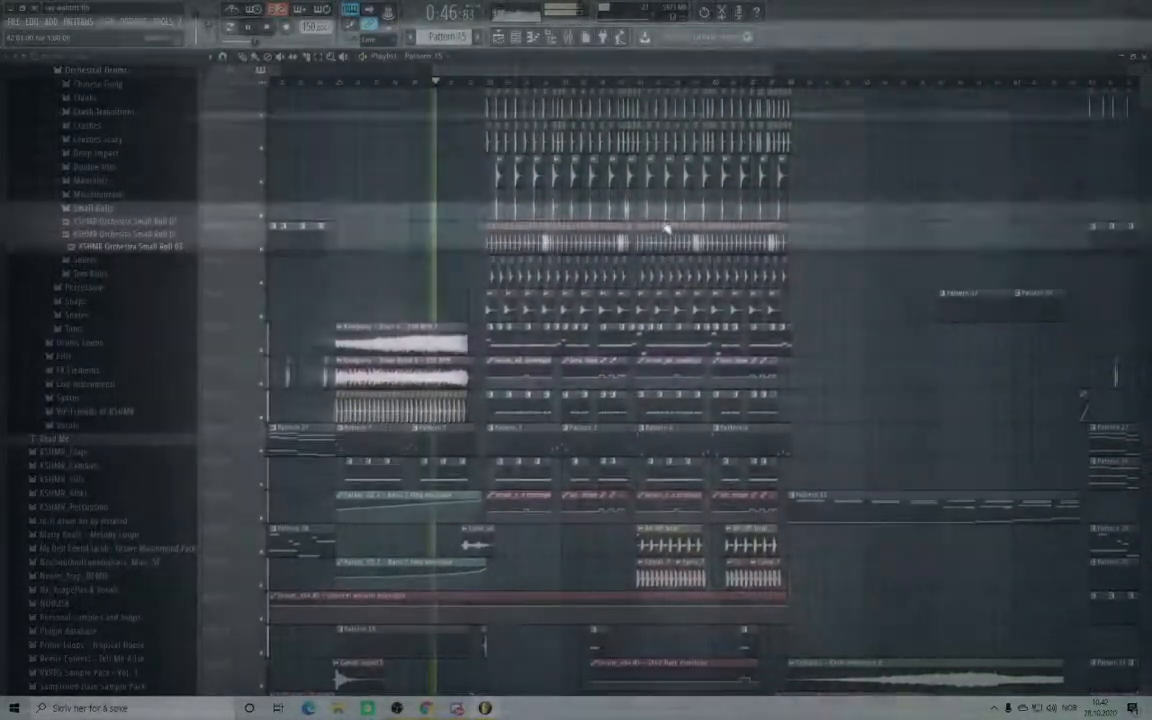